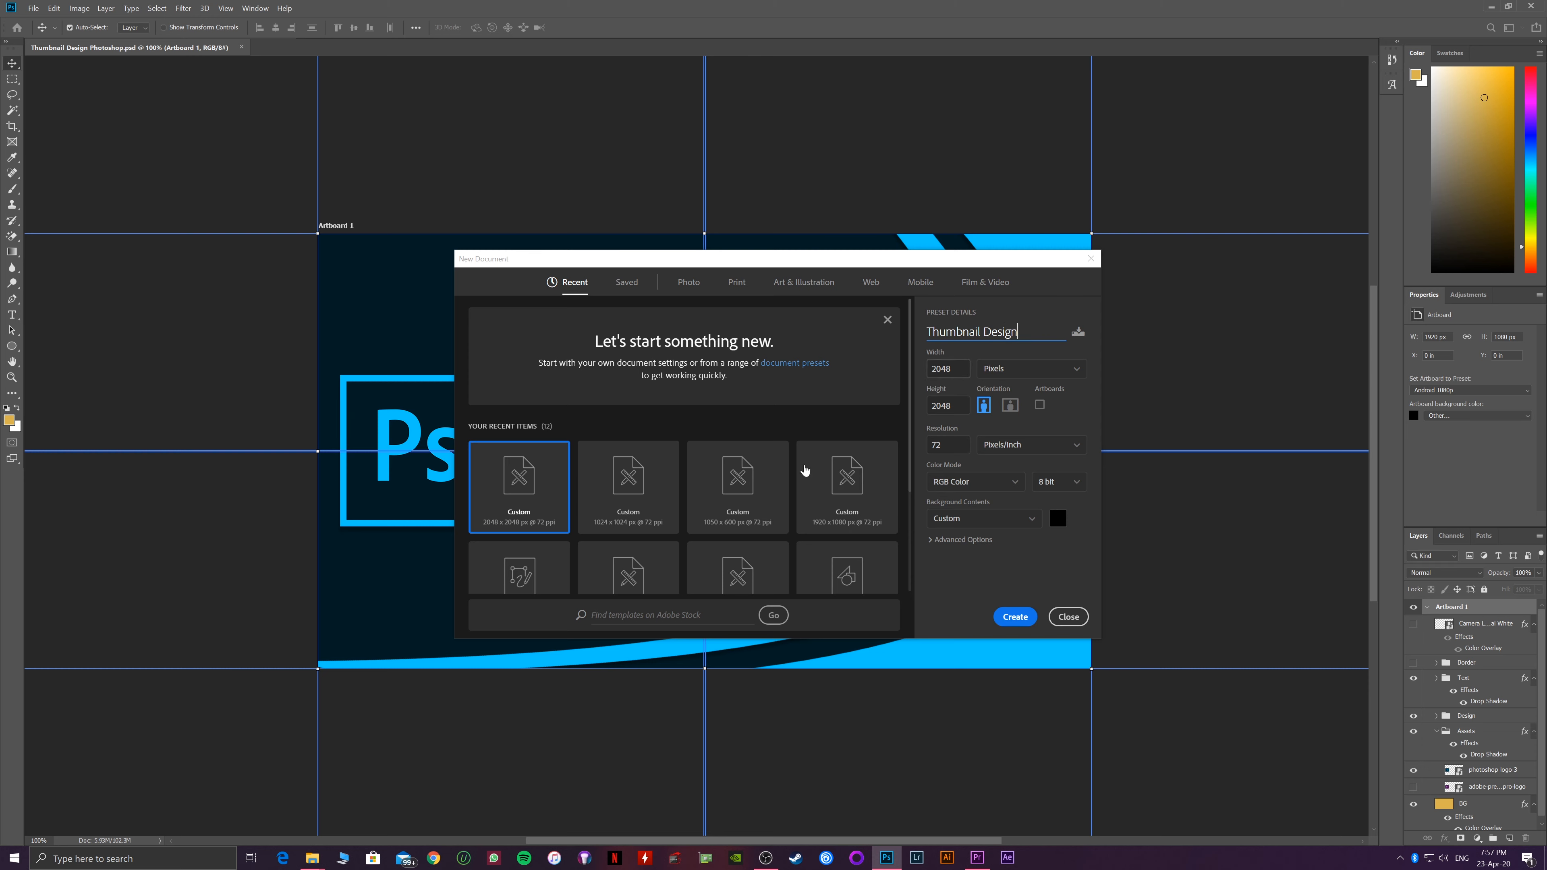
Create the Thumbnail Design document from the recent 1920 x 1080 px, 72 ppi preset with artboards enabled
scroll(672, 499, down, 2)
scroll(672, 499, up, 1)
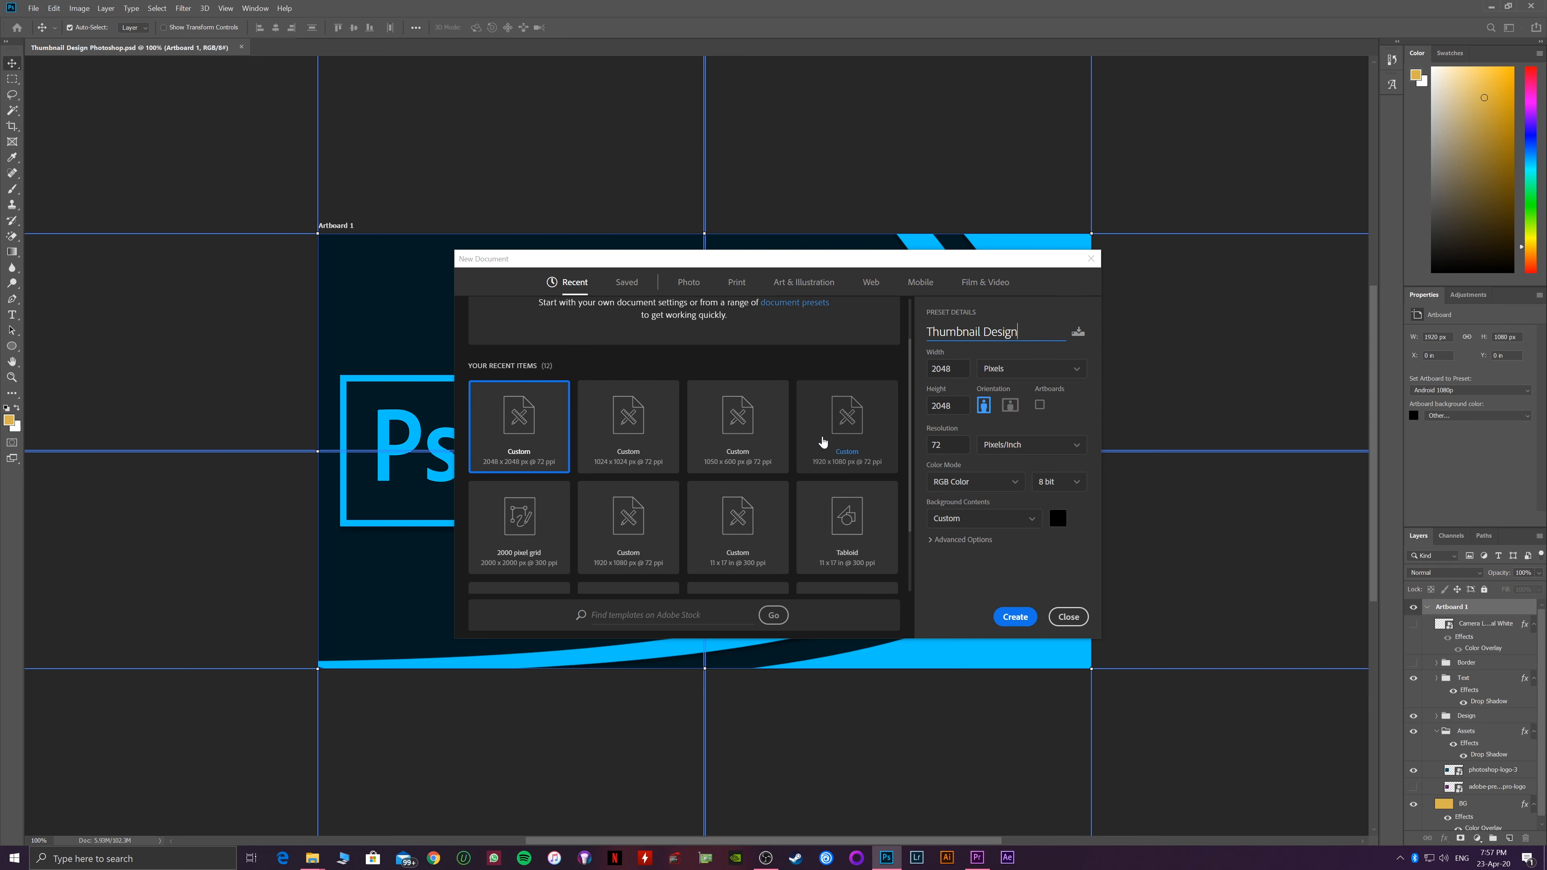
click(835, 442)
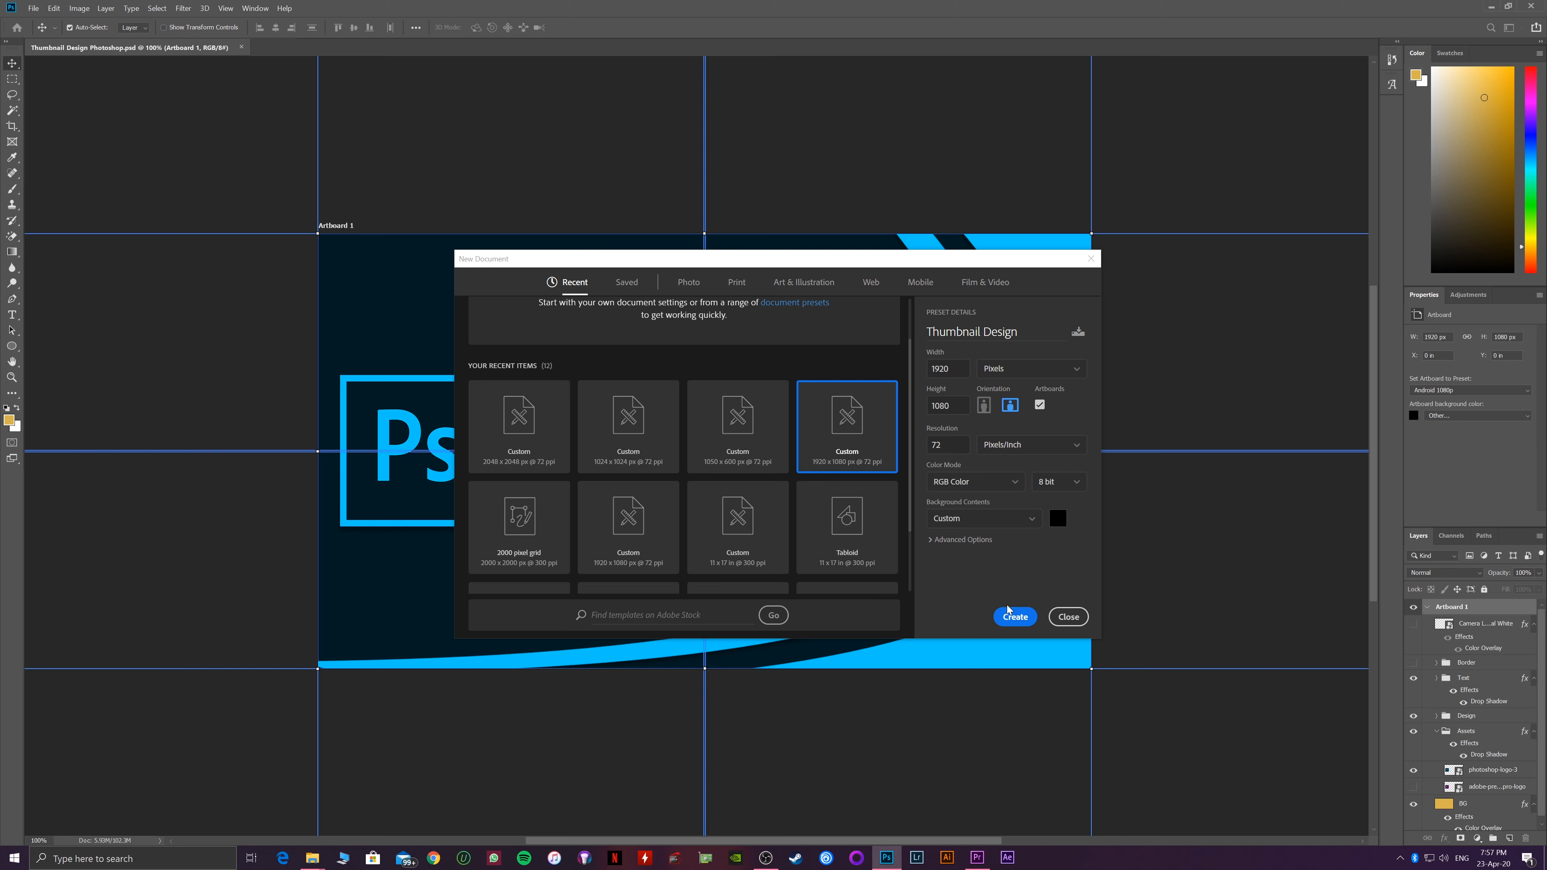
click(1014, 617)
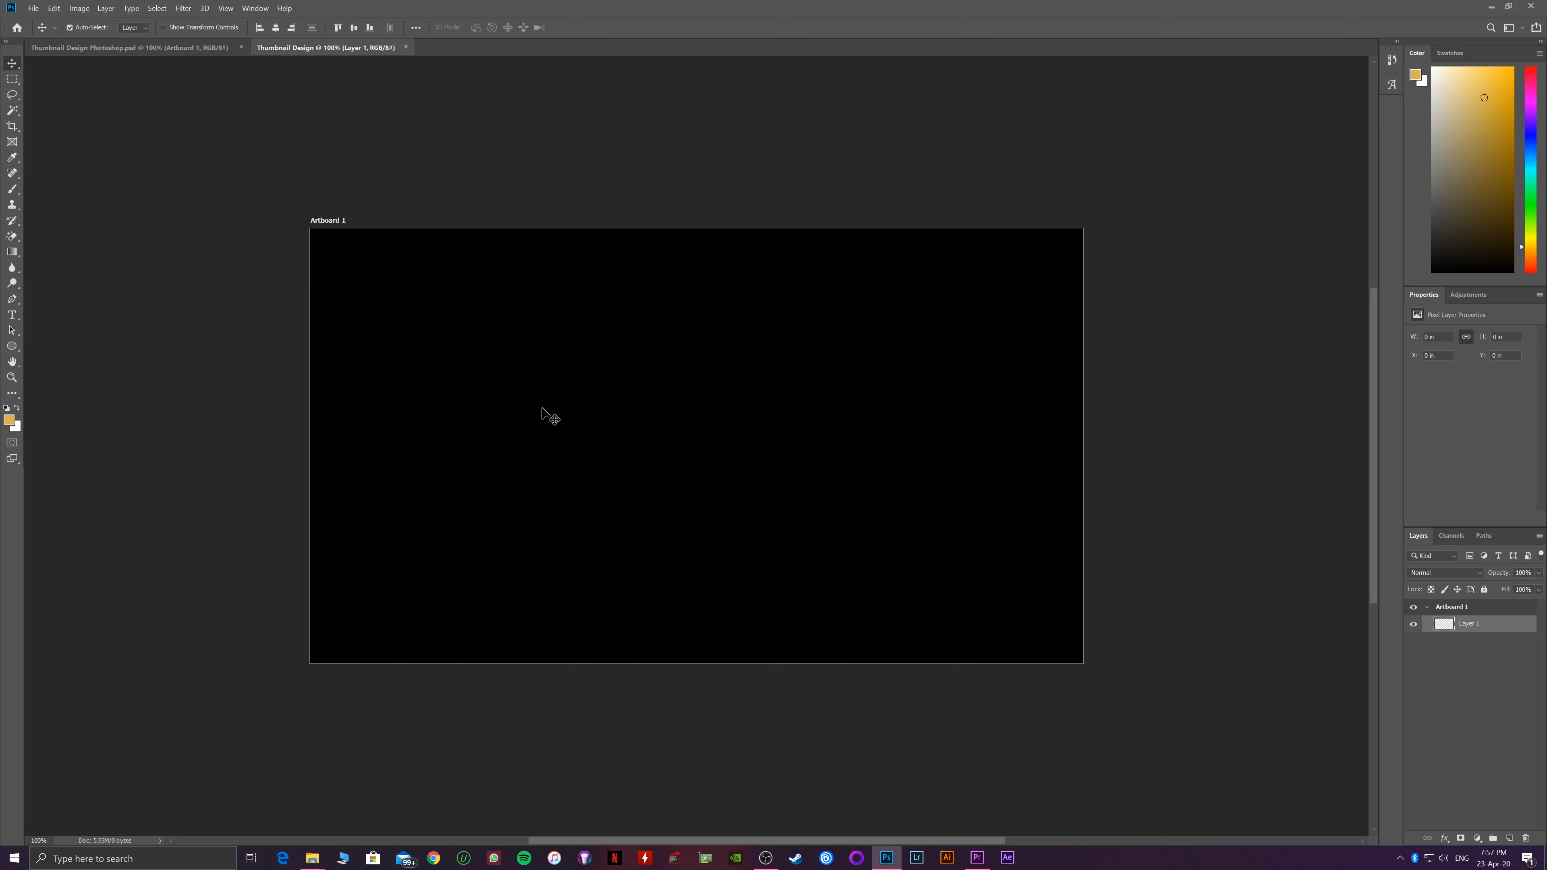
Review the new artboard and the finished design in Thumbnail Design Photoshop.psd, and return to the new document
click(326, 220)
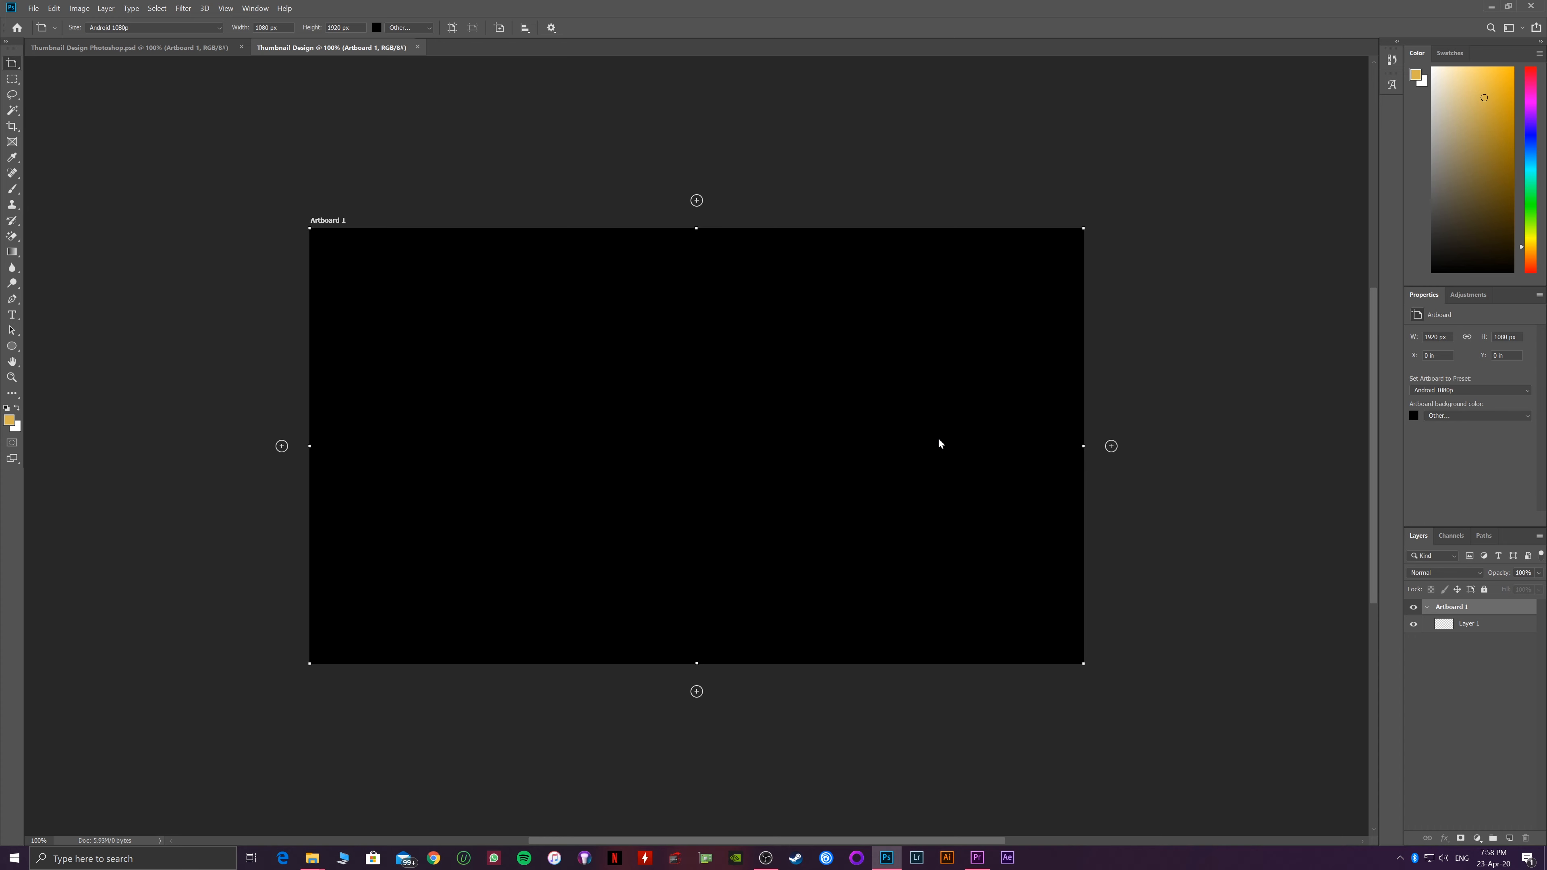
click(1418, 657)
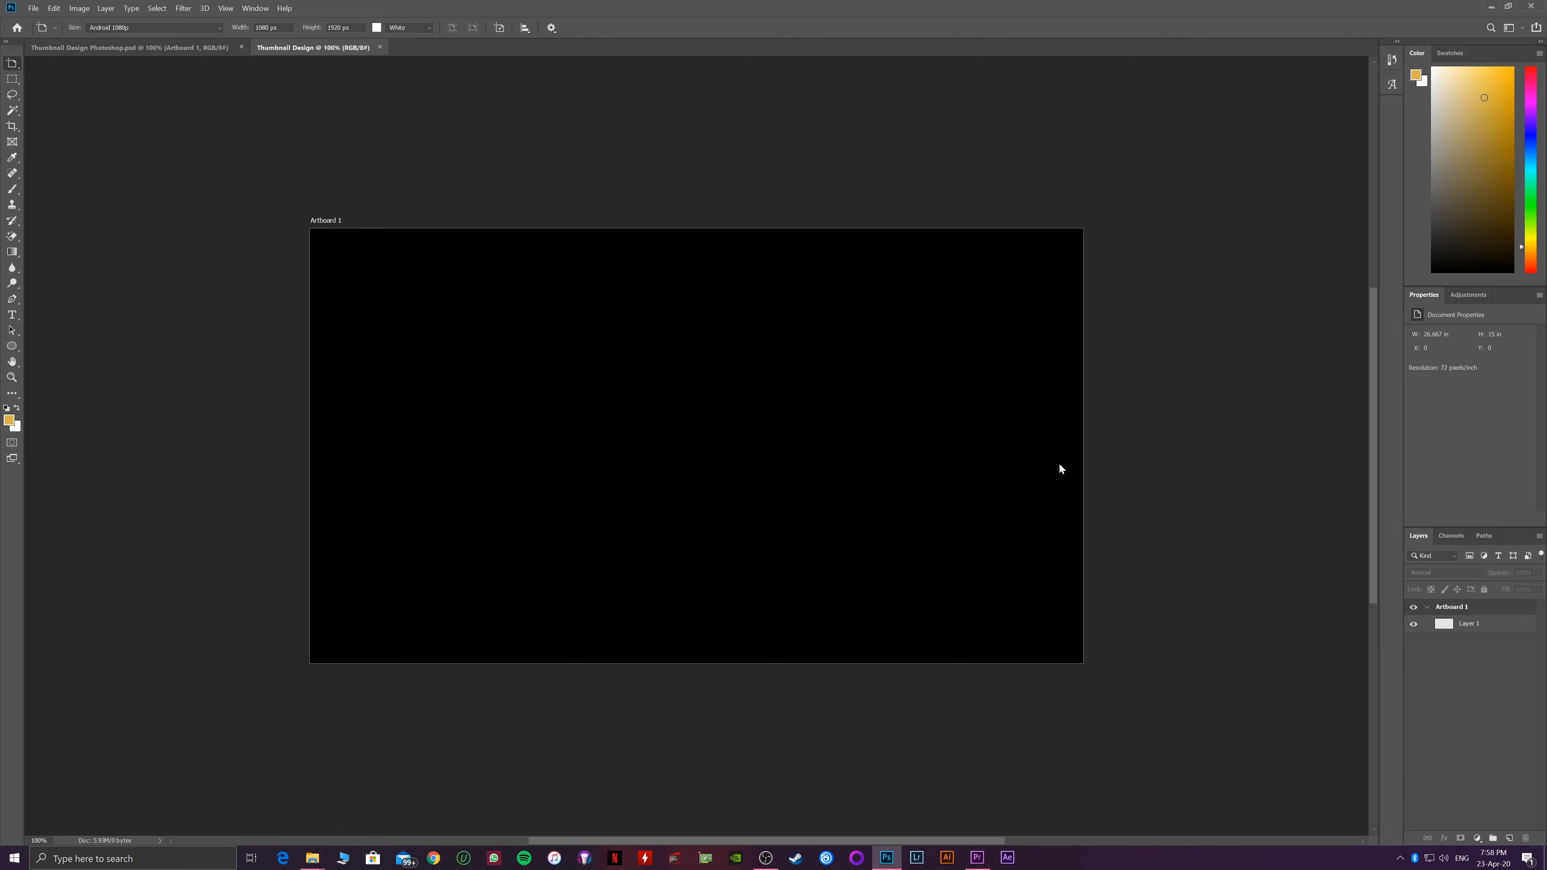
click(136, 47)
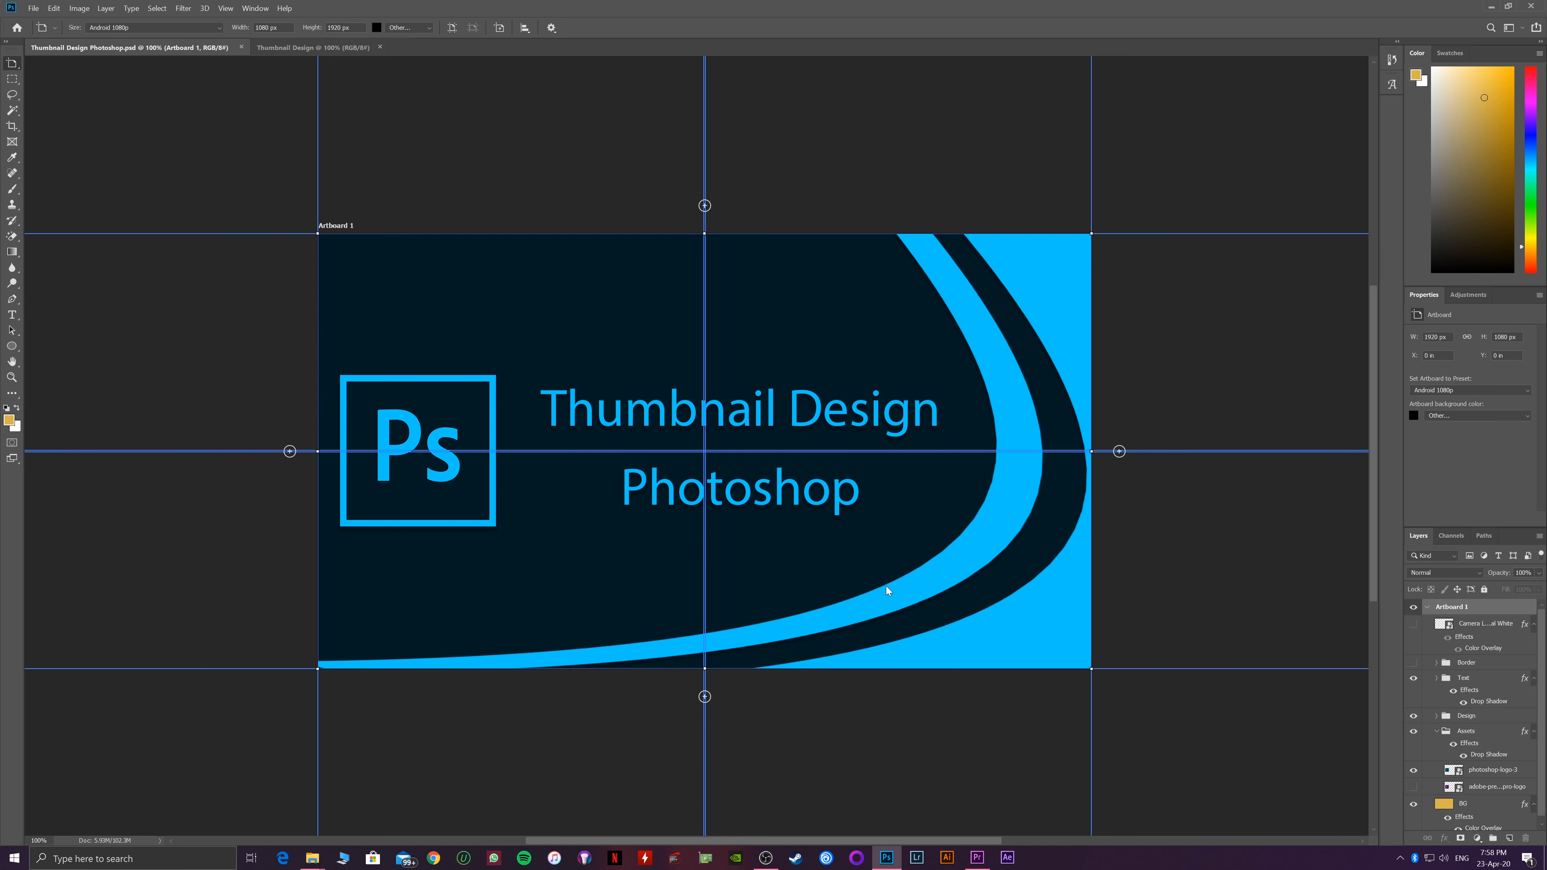
click(308, 48)
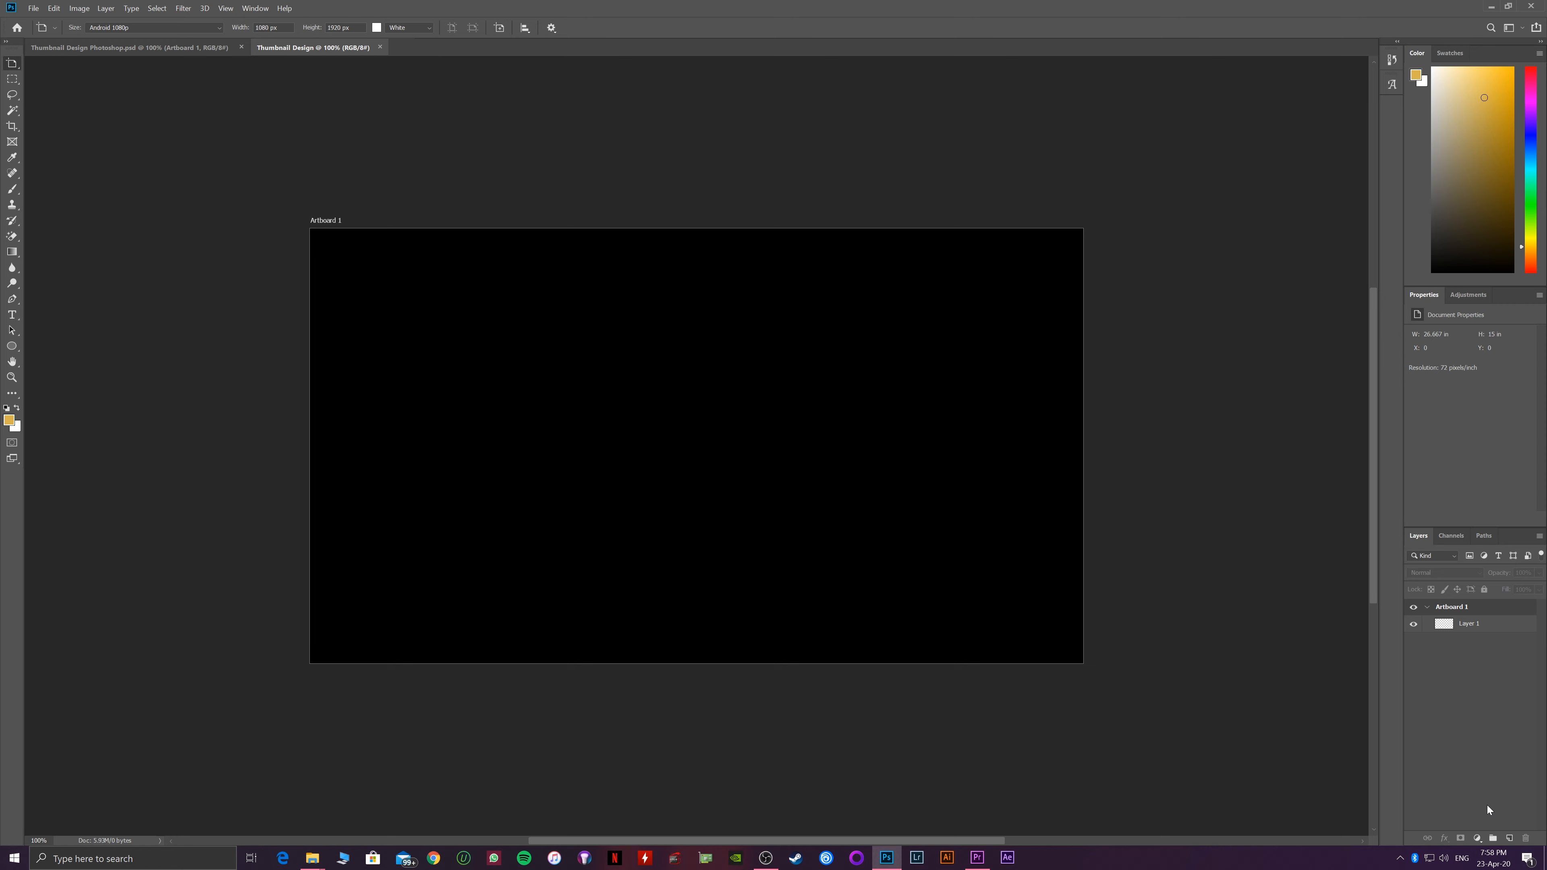
Create four layer groups and move them all inside Artboard 1, above Layer 1
click(1493, 839)
click(1493, 840)
click(1493, 839)
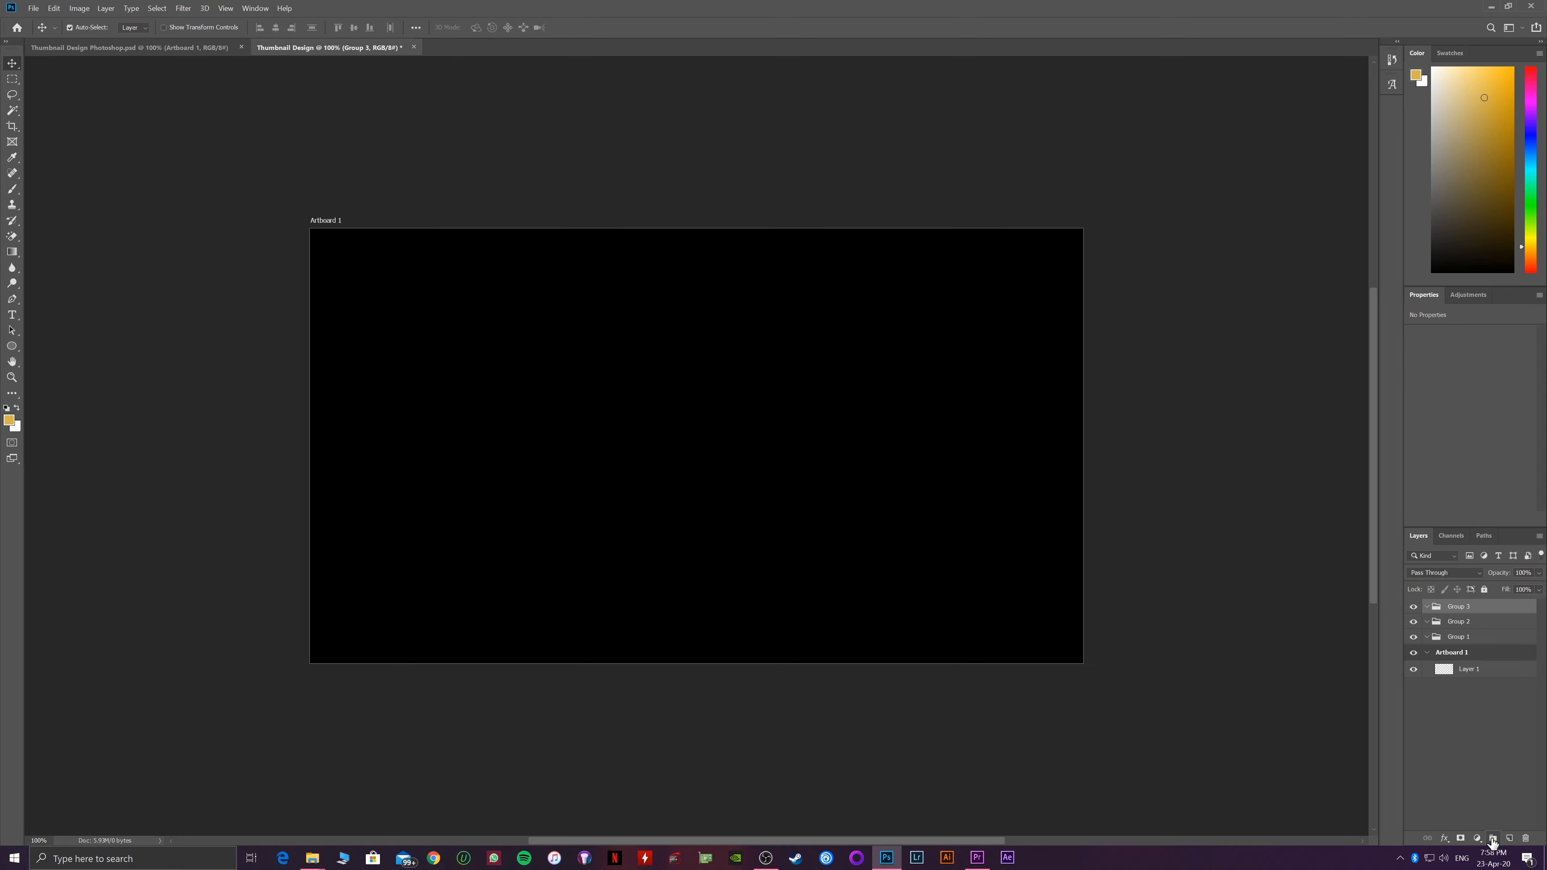
click(1493, 839)
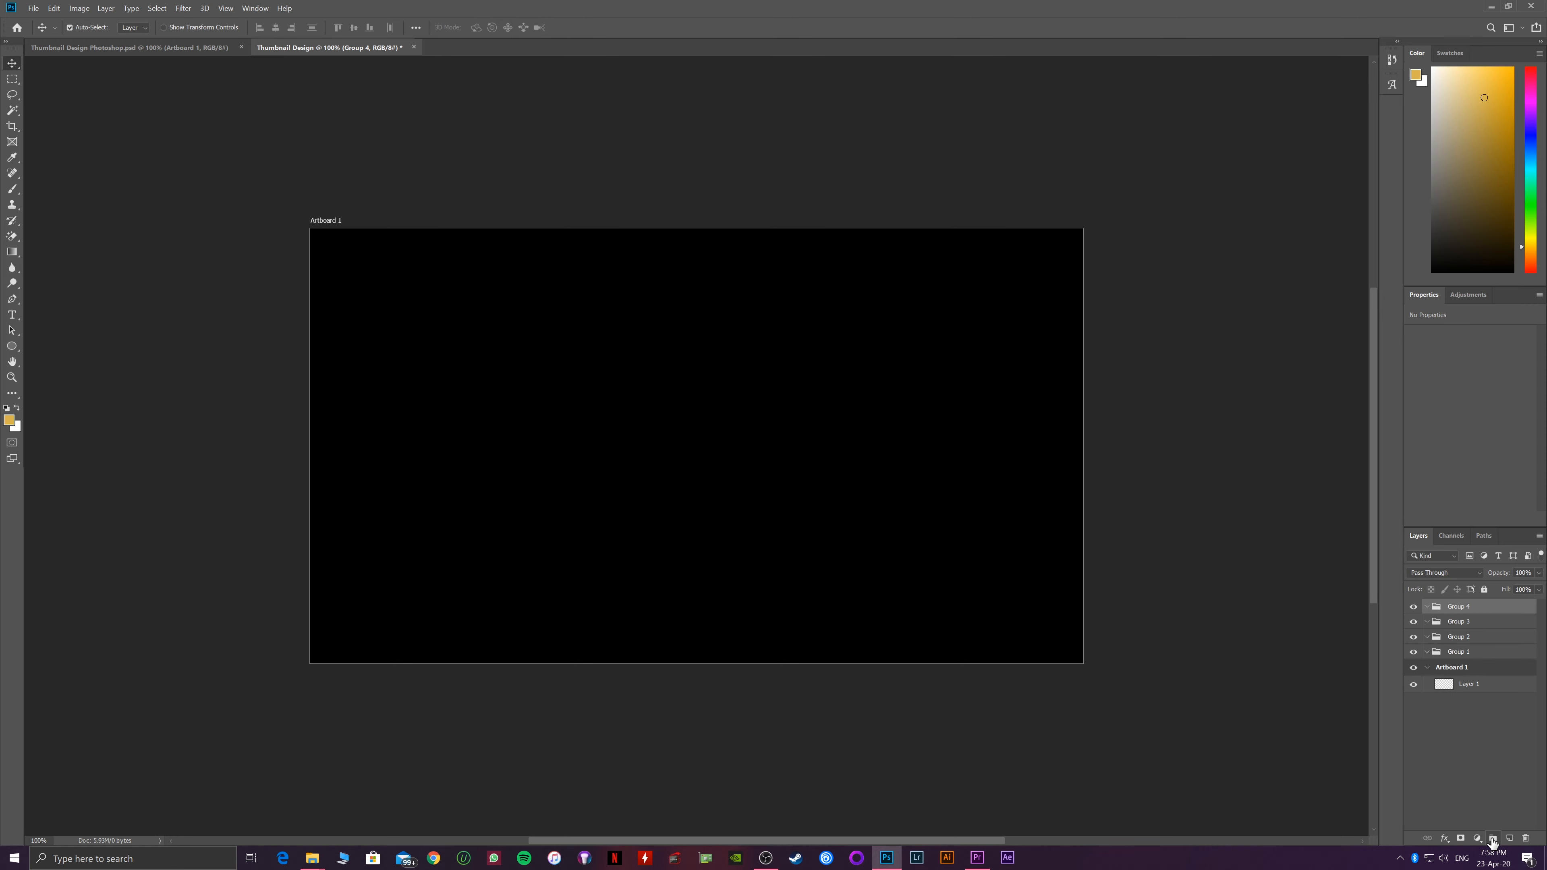
ctrl+click(1486, 627)
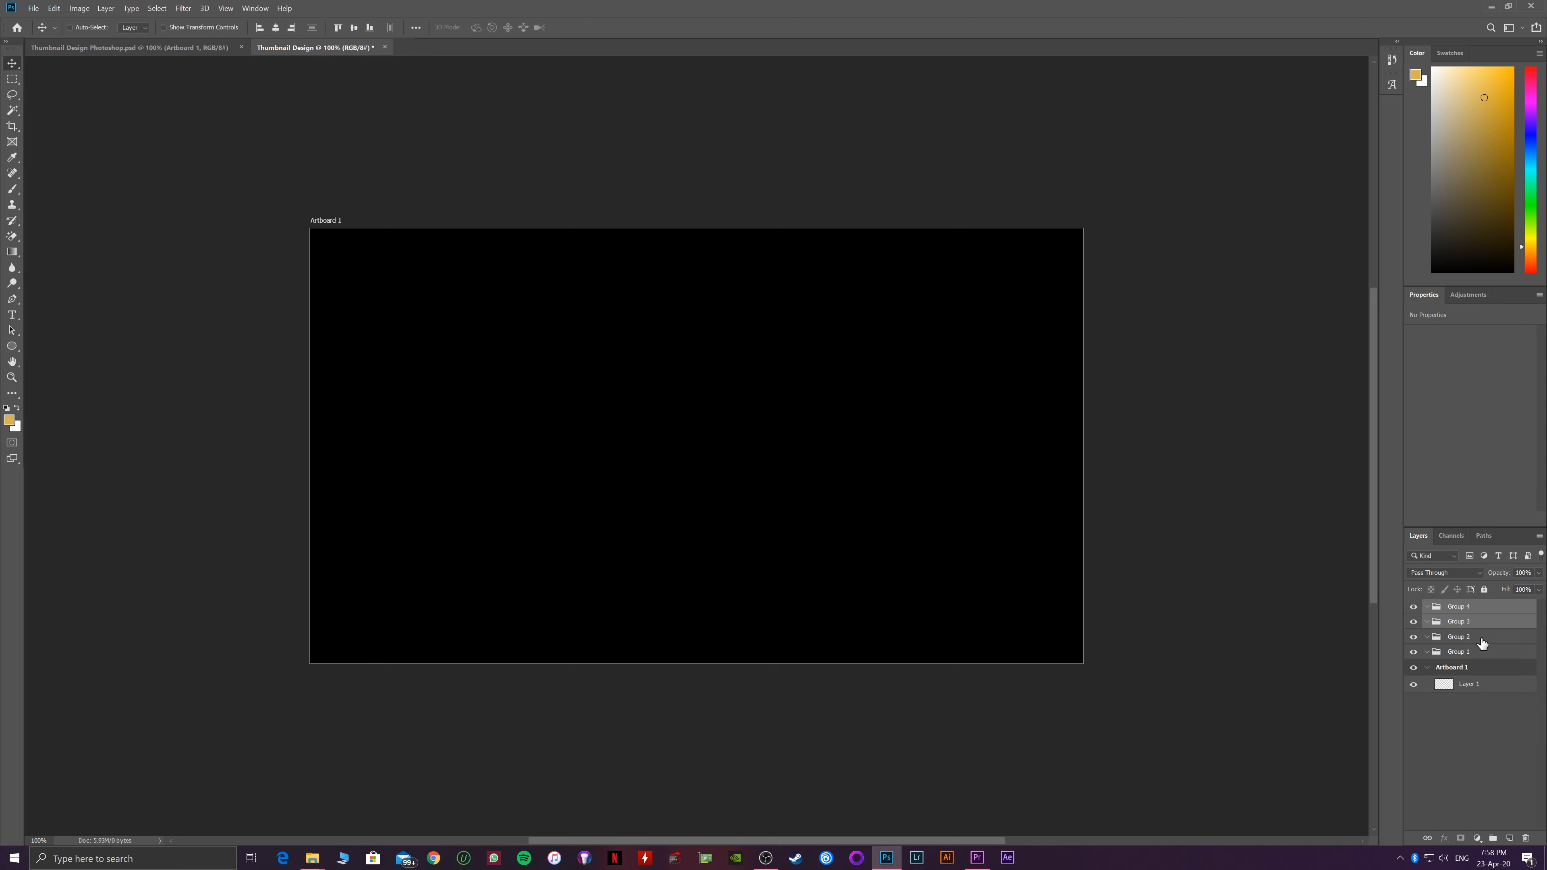
ctrl+click(1480, 637)
ctrl+click(1478, 652)
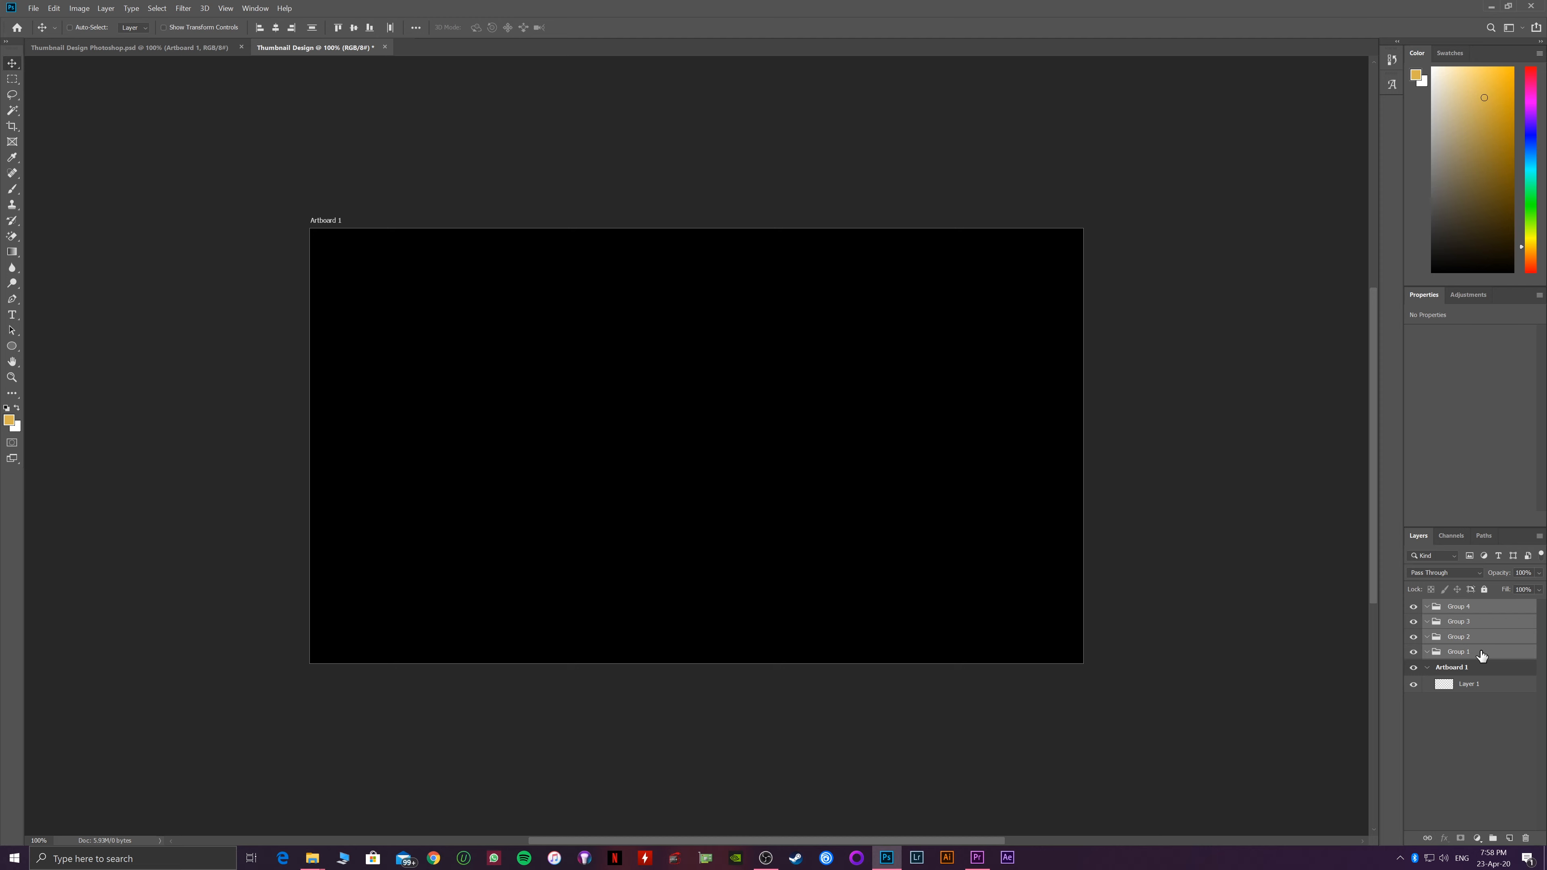
drag(1479, 614, 1474, 671)
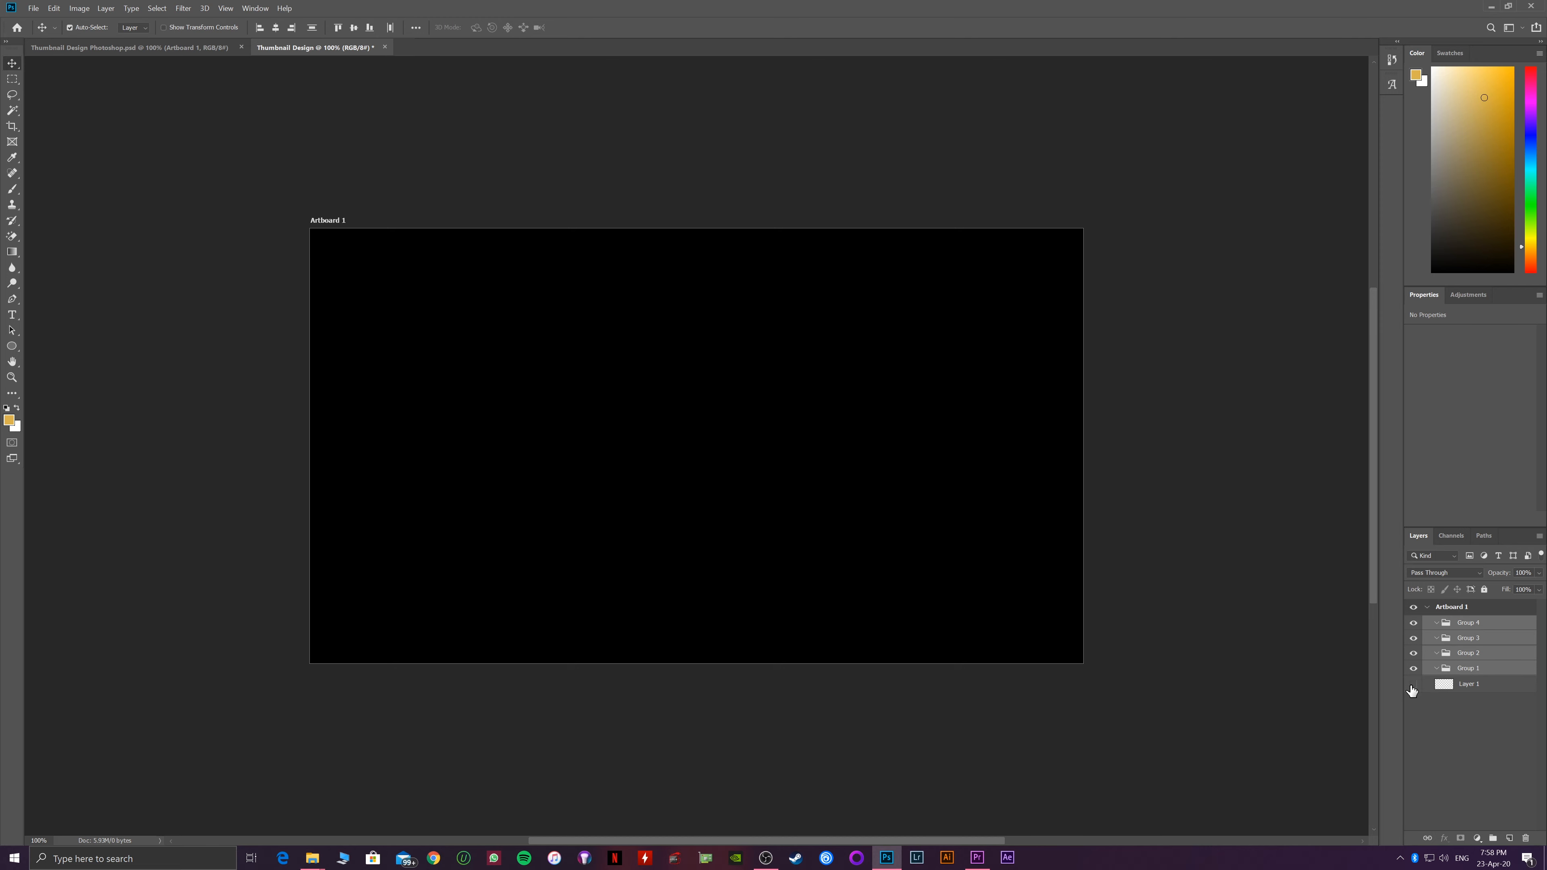
Delete Layer 1 from the artboard
right_click(1464, 685)
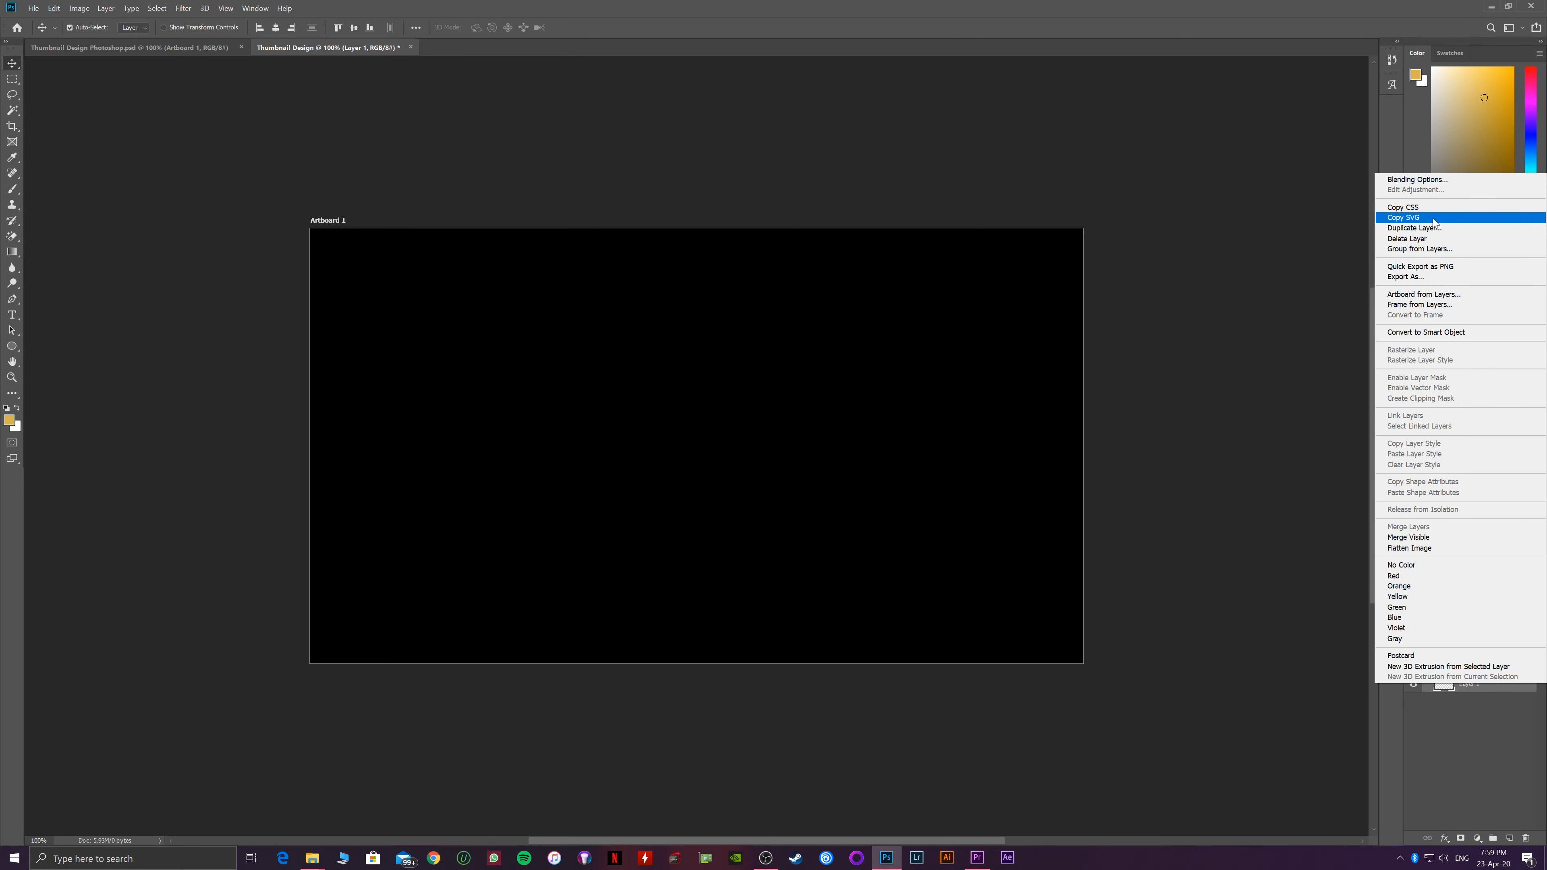
click(1426, 239)
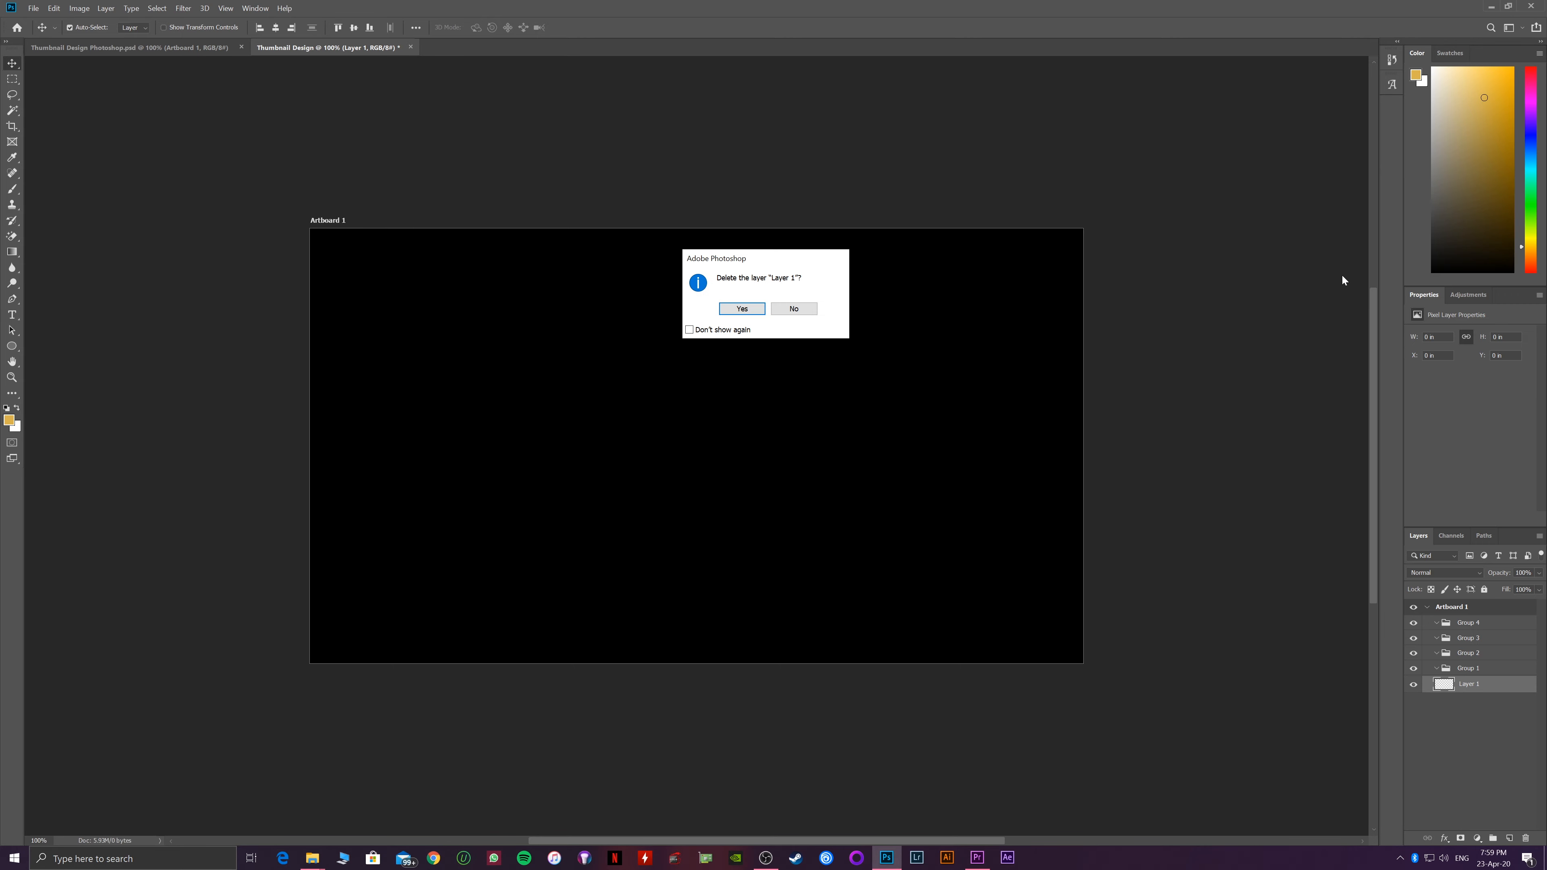
click(750, 312)
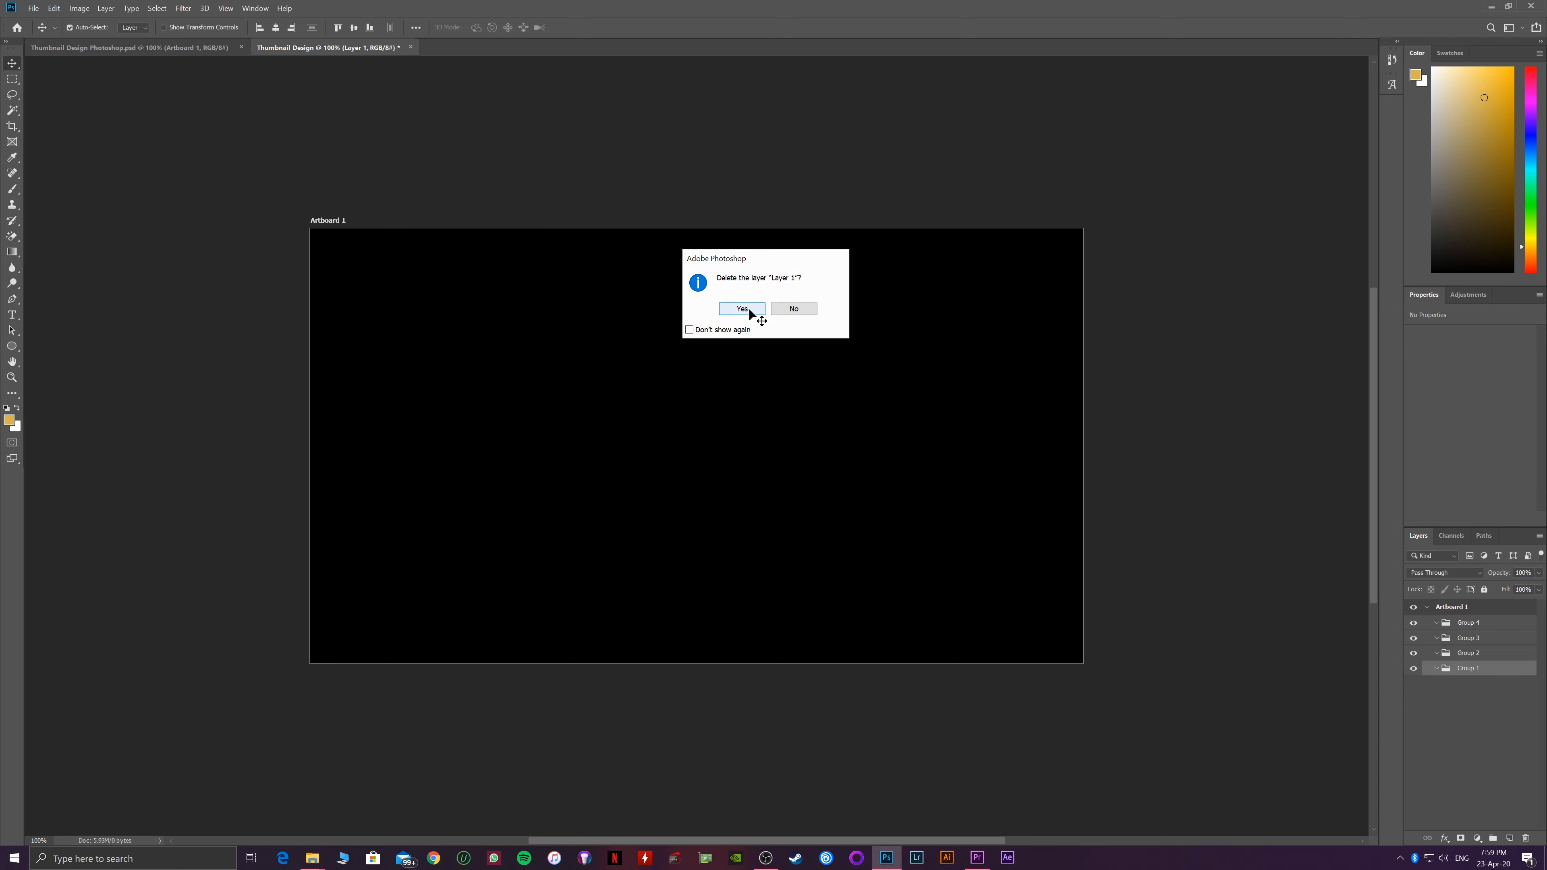
Rename Group 1 as BG and Group 2 as Design Elements
double_click(1467, 669)
text(BG)
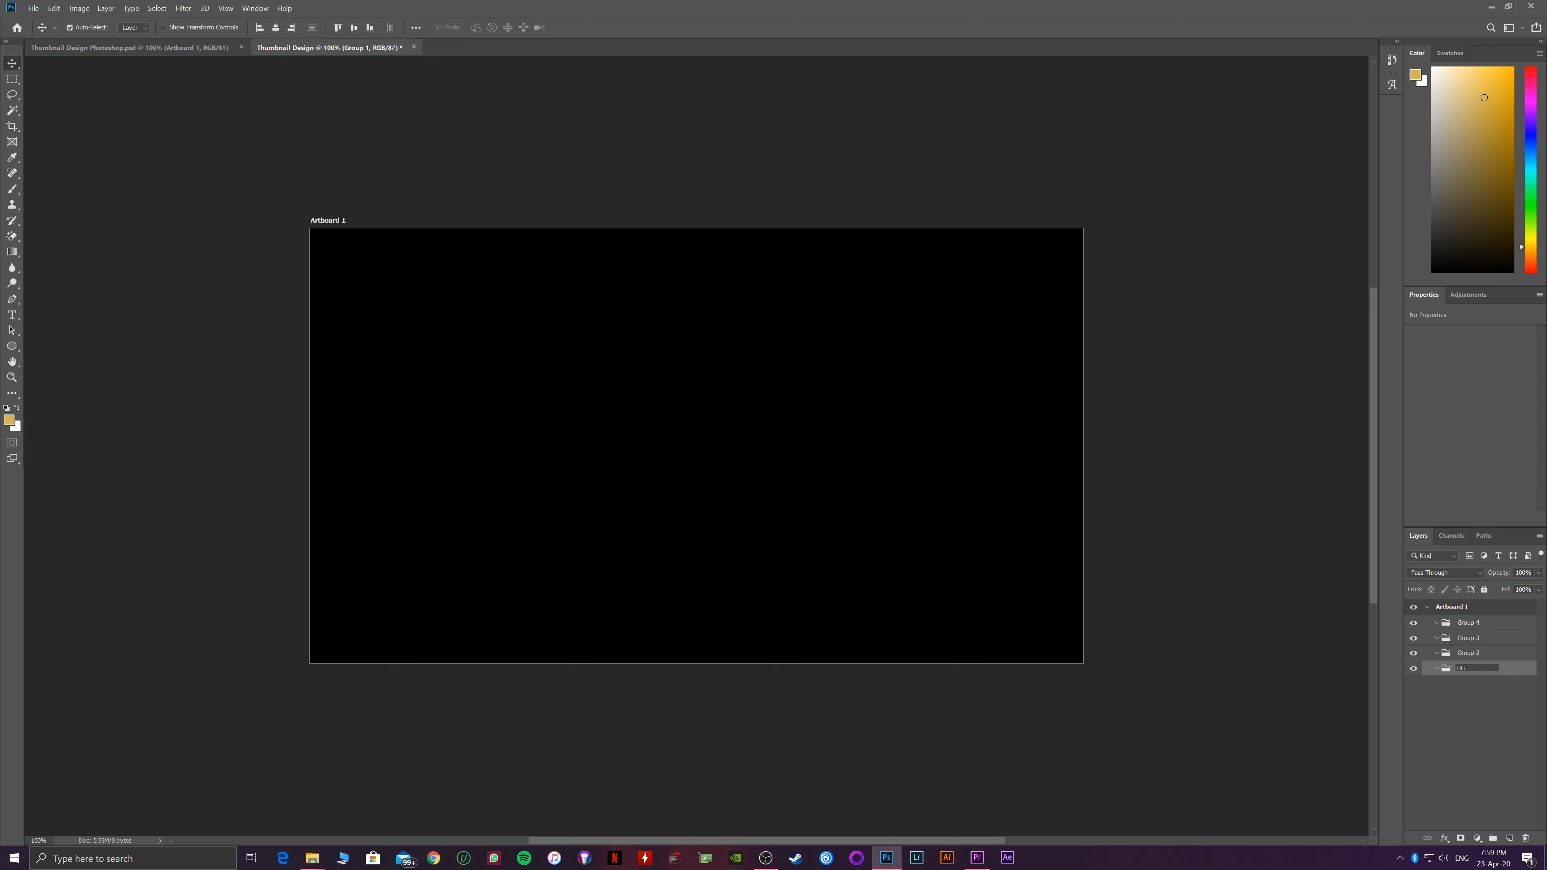
key(Return)
click(1468, 655)
double_click(1468, 655)
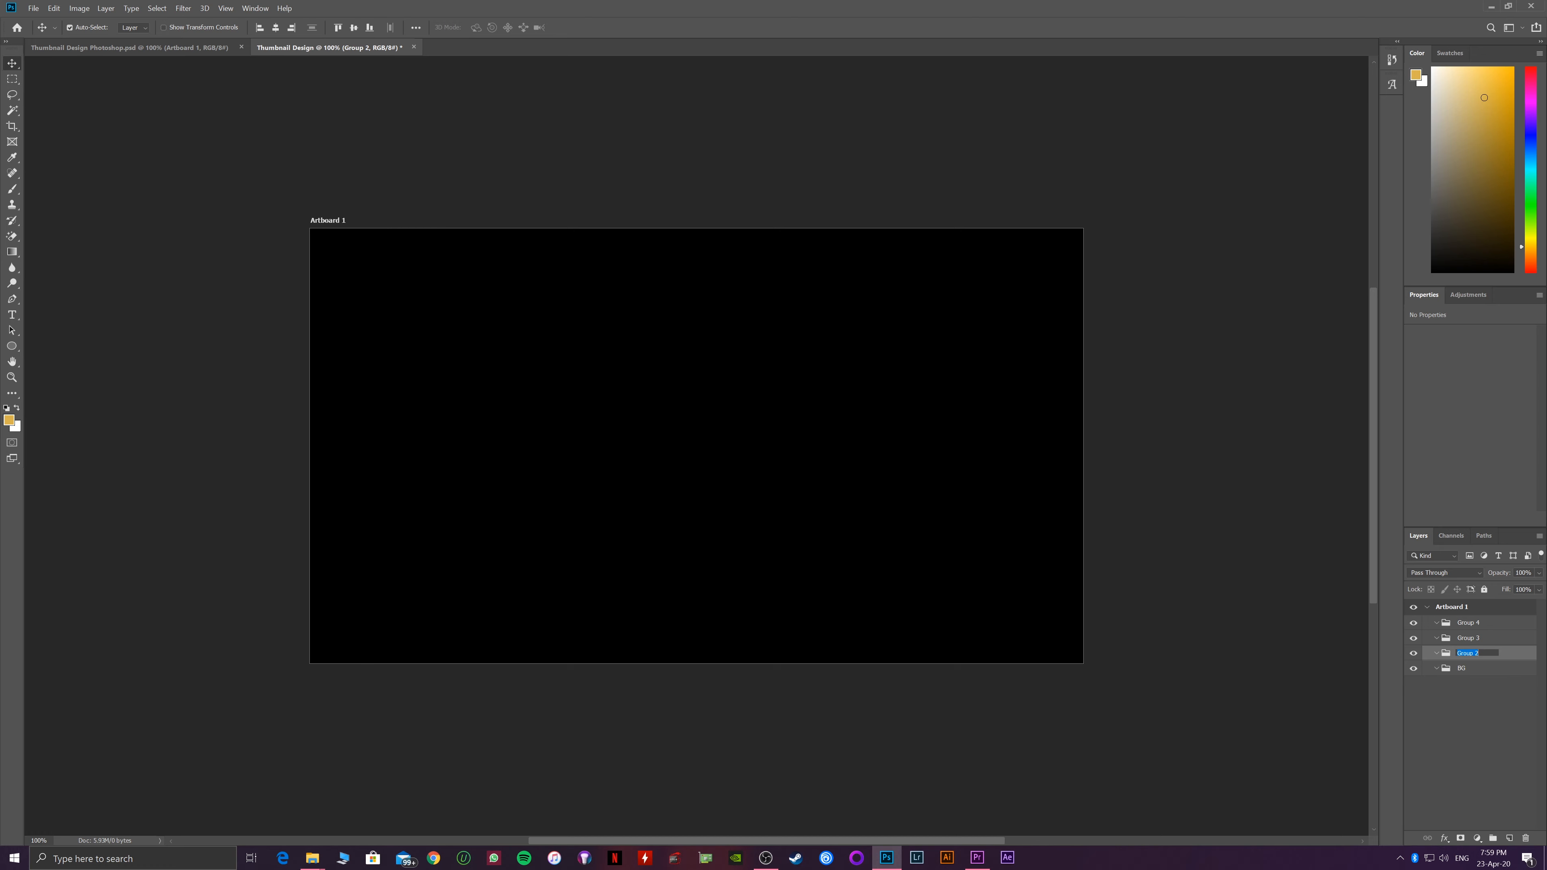
text(Design Elements)
key(Return)
Rename Group 3 as Text and Group 4 as Logo
double_click(1467, 640)
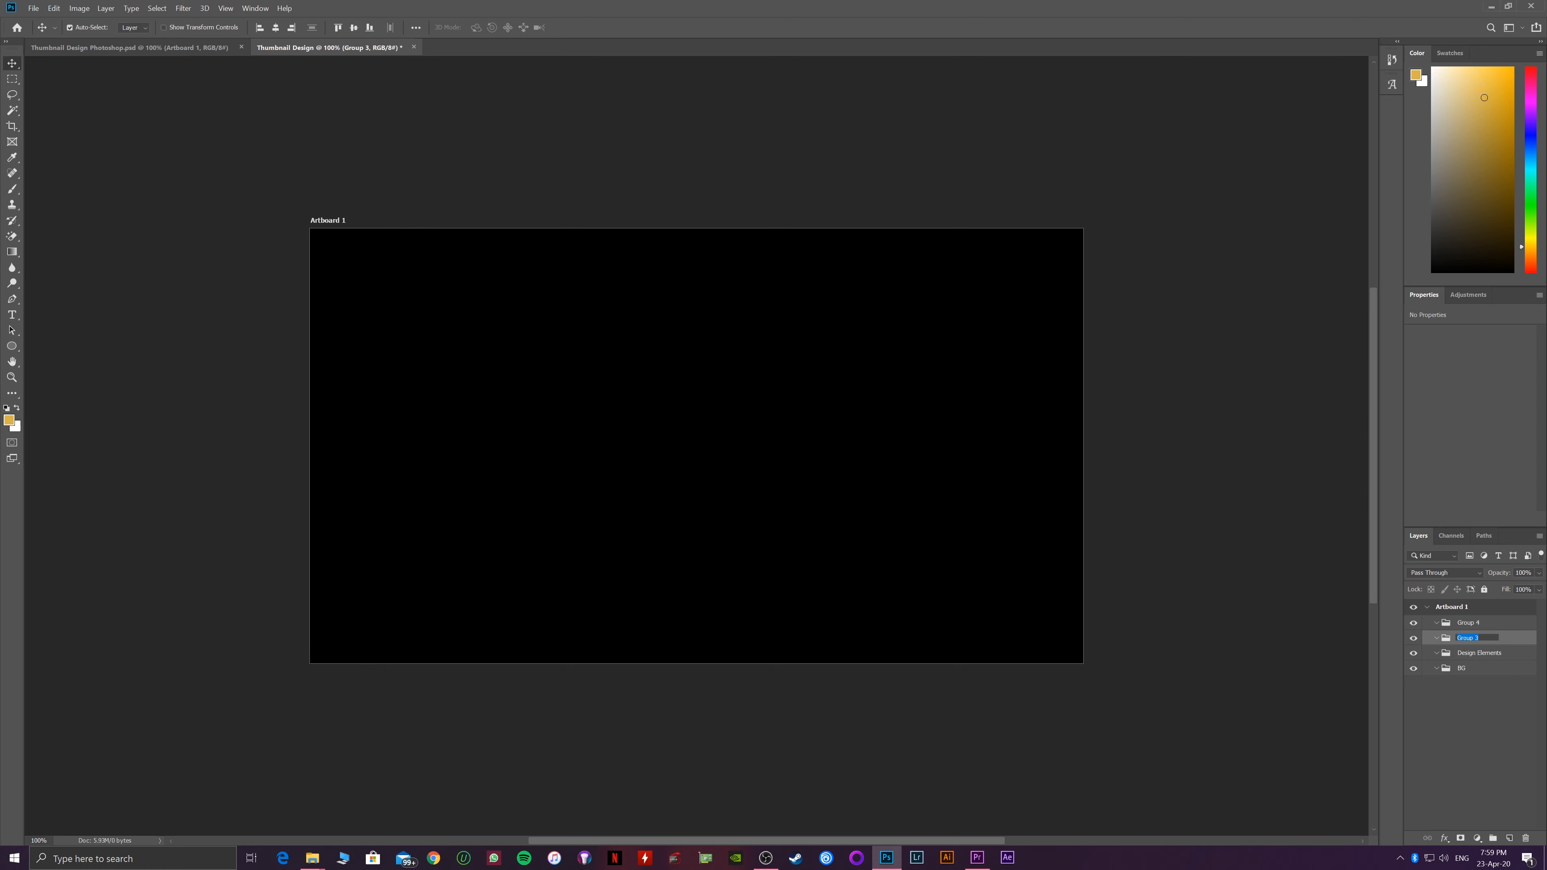
text(Text)
key(Return)
double_click(1470, 624)
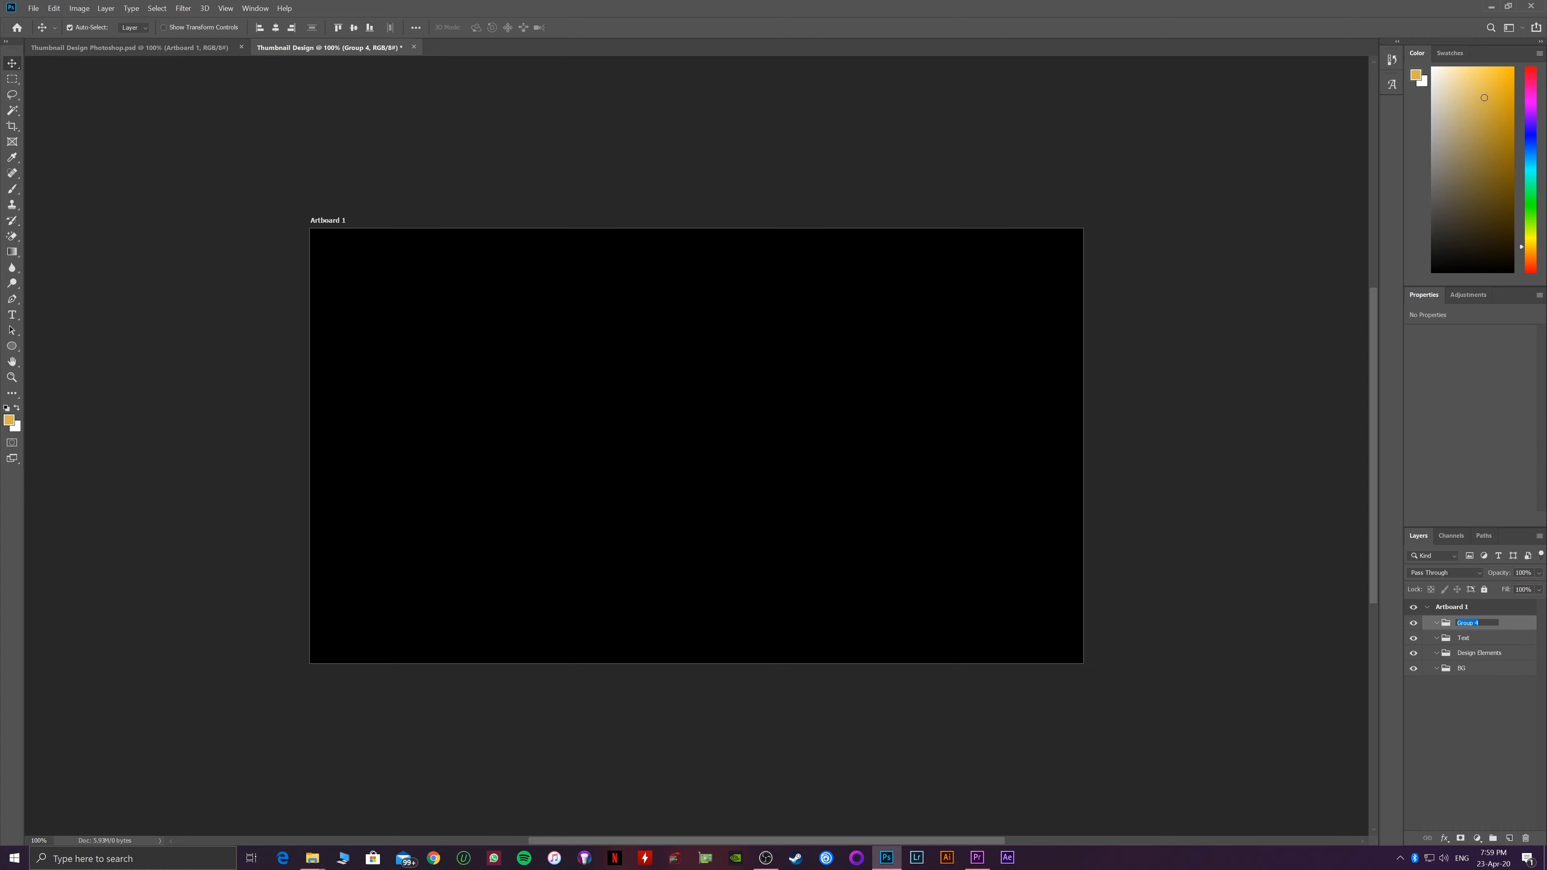
text(LO)
click(1454, 705)
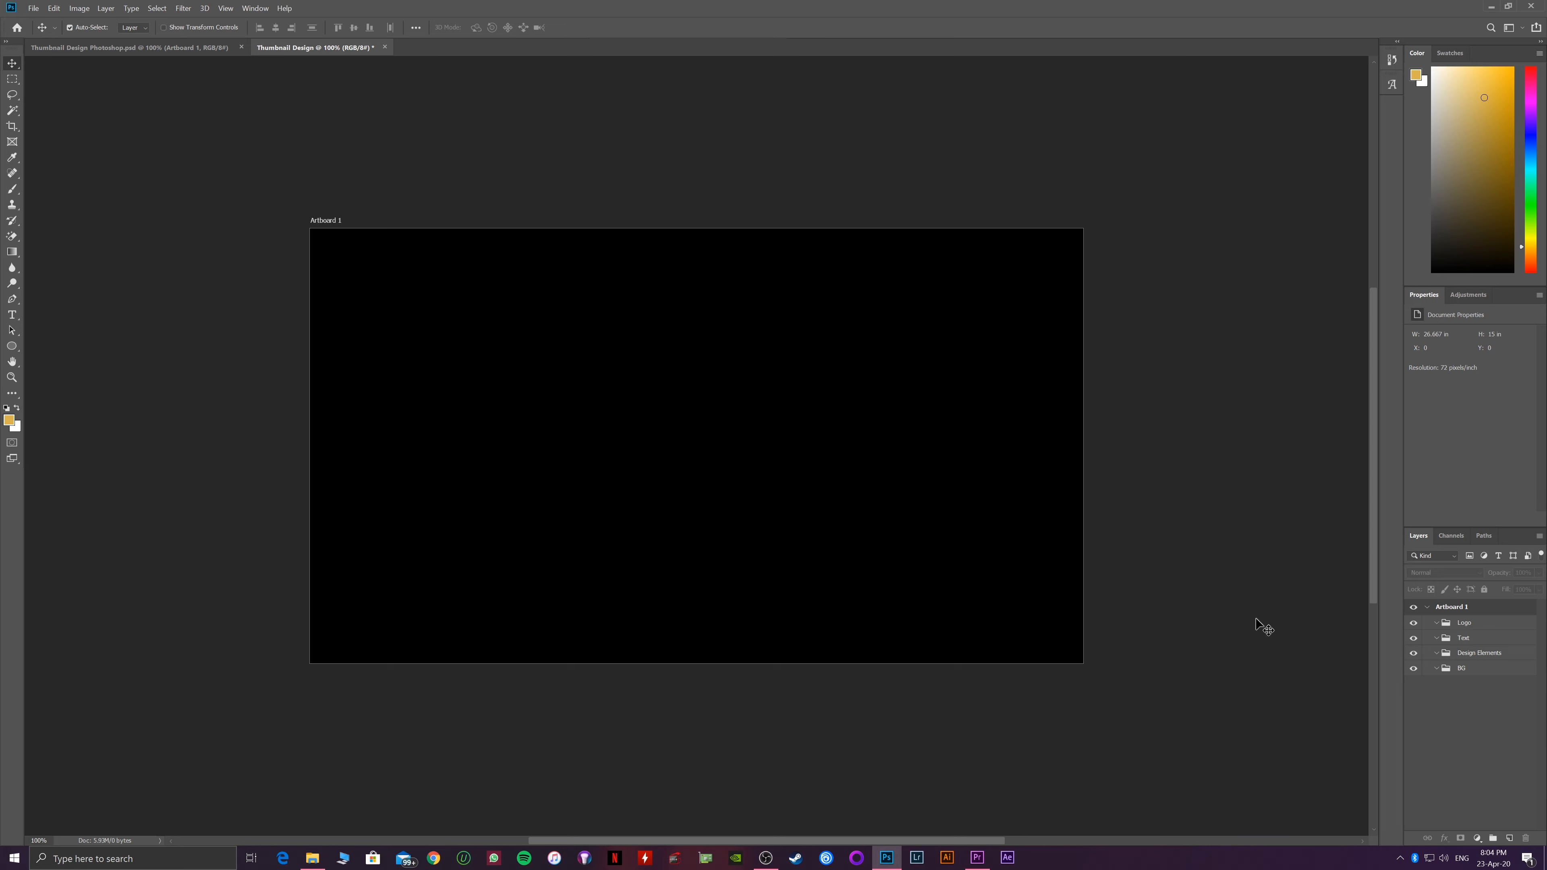
Add a guide layout to the canvas with 2 columns and 2 rows, using 0.067 in gutters
click(233, 12)
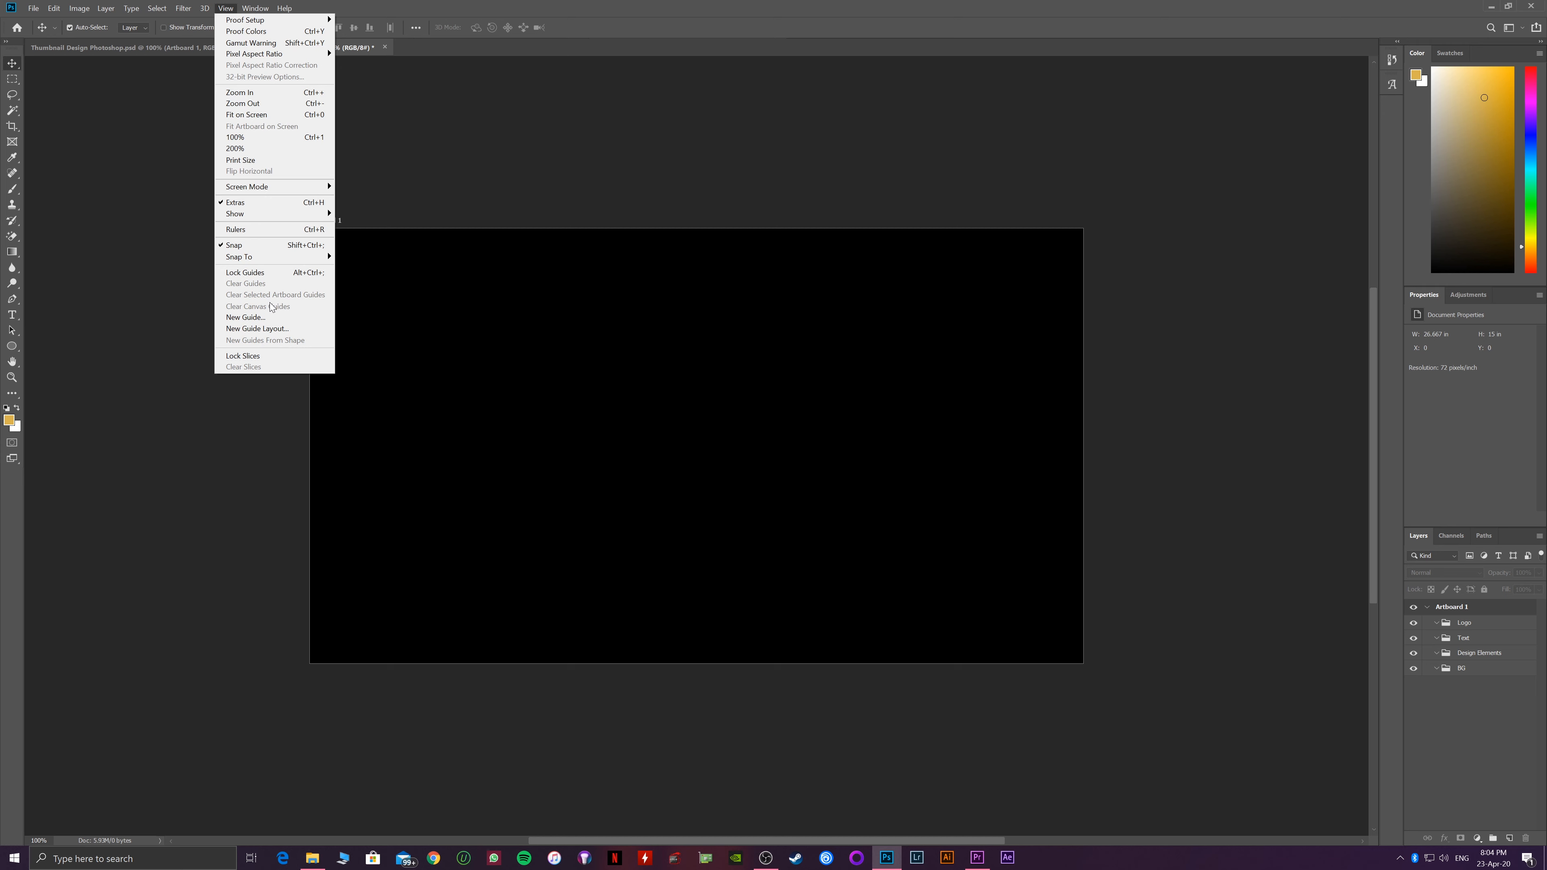
click(268, 329)
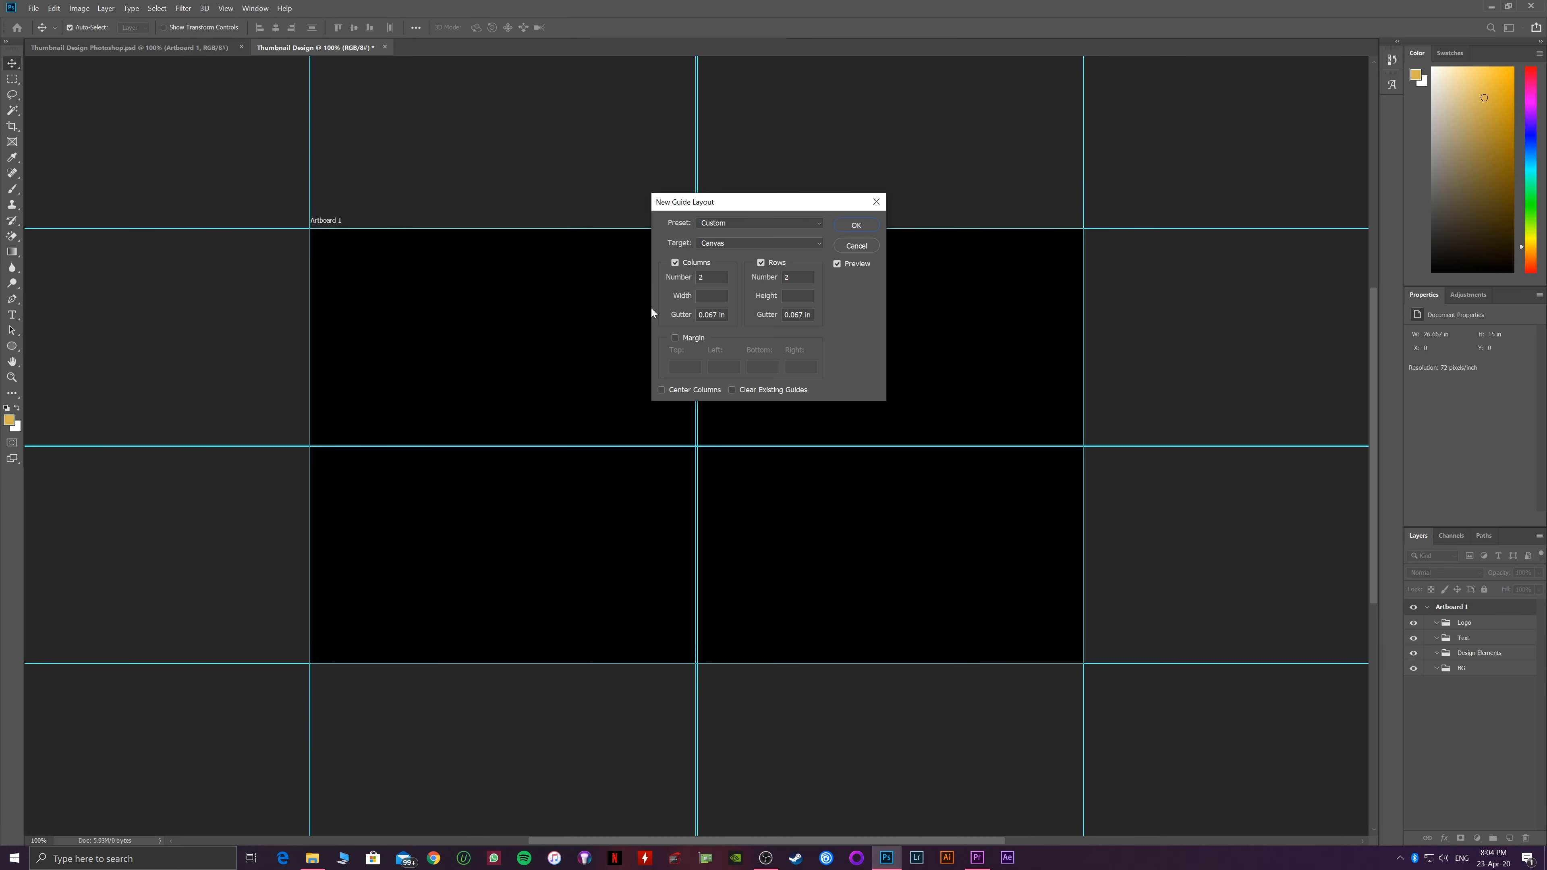
click(708, 277)
drag(711, 279, 680, 283)
text(3)
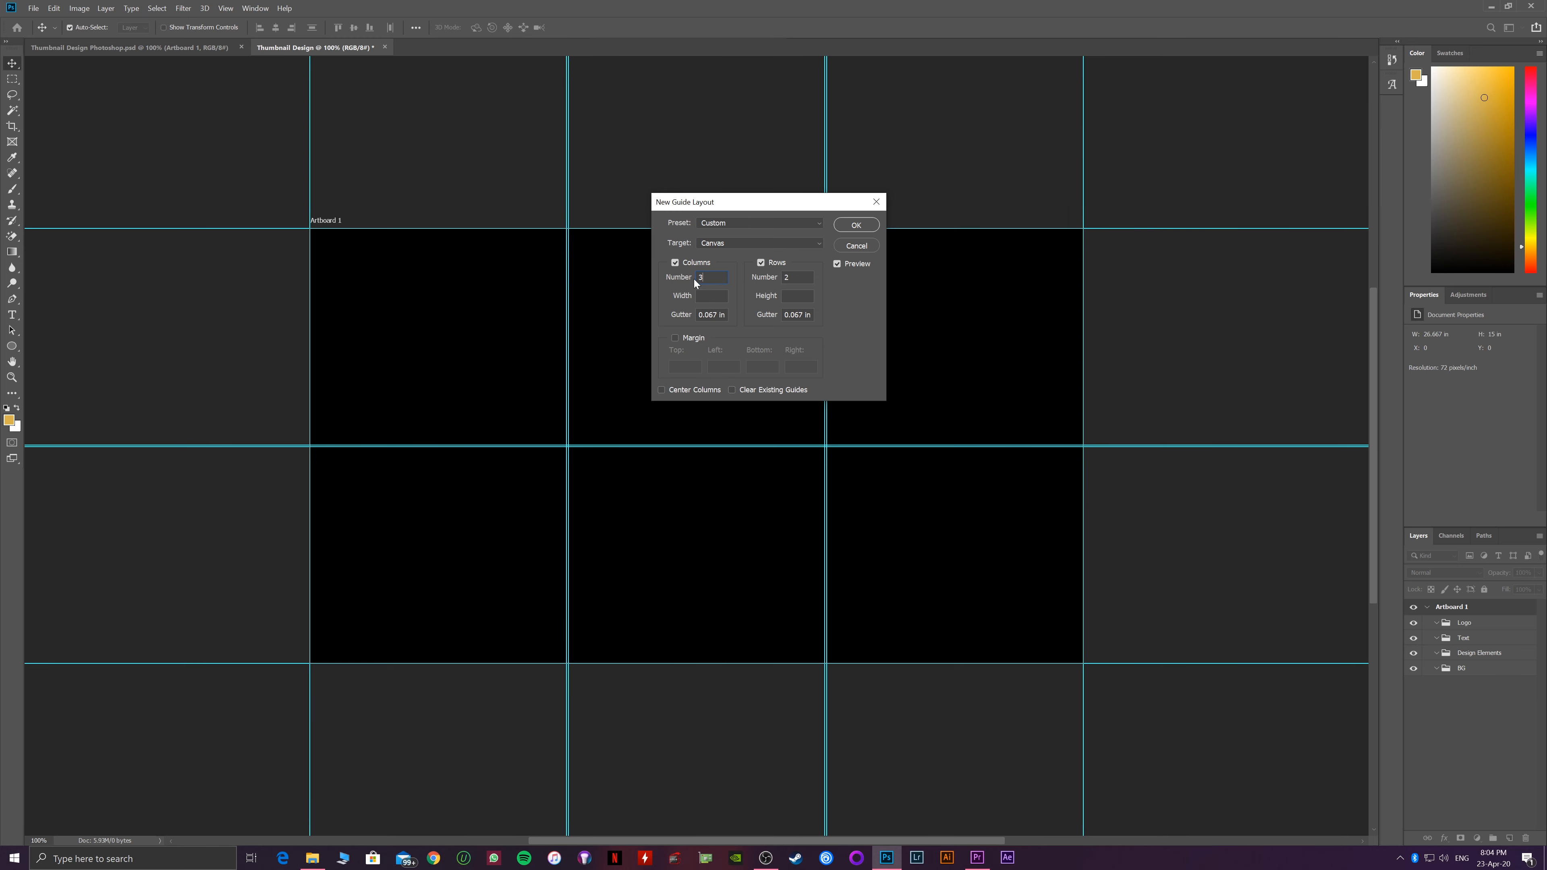
click(668, 281)
key(BackSpace)
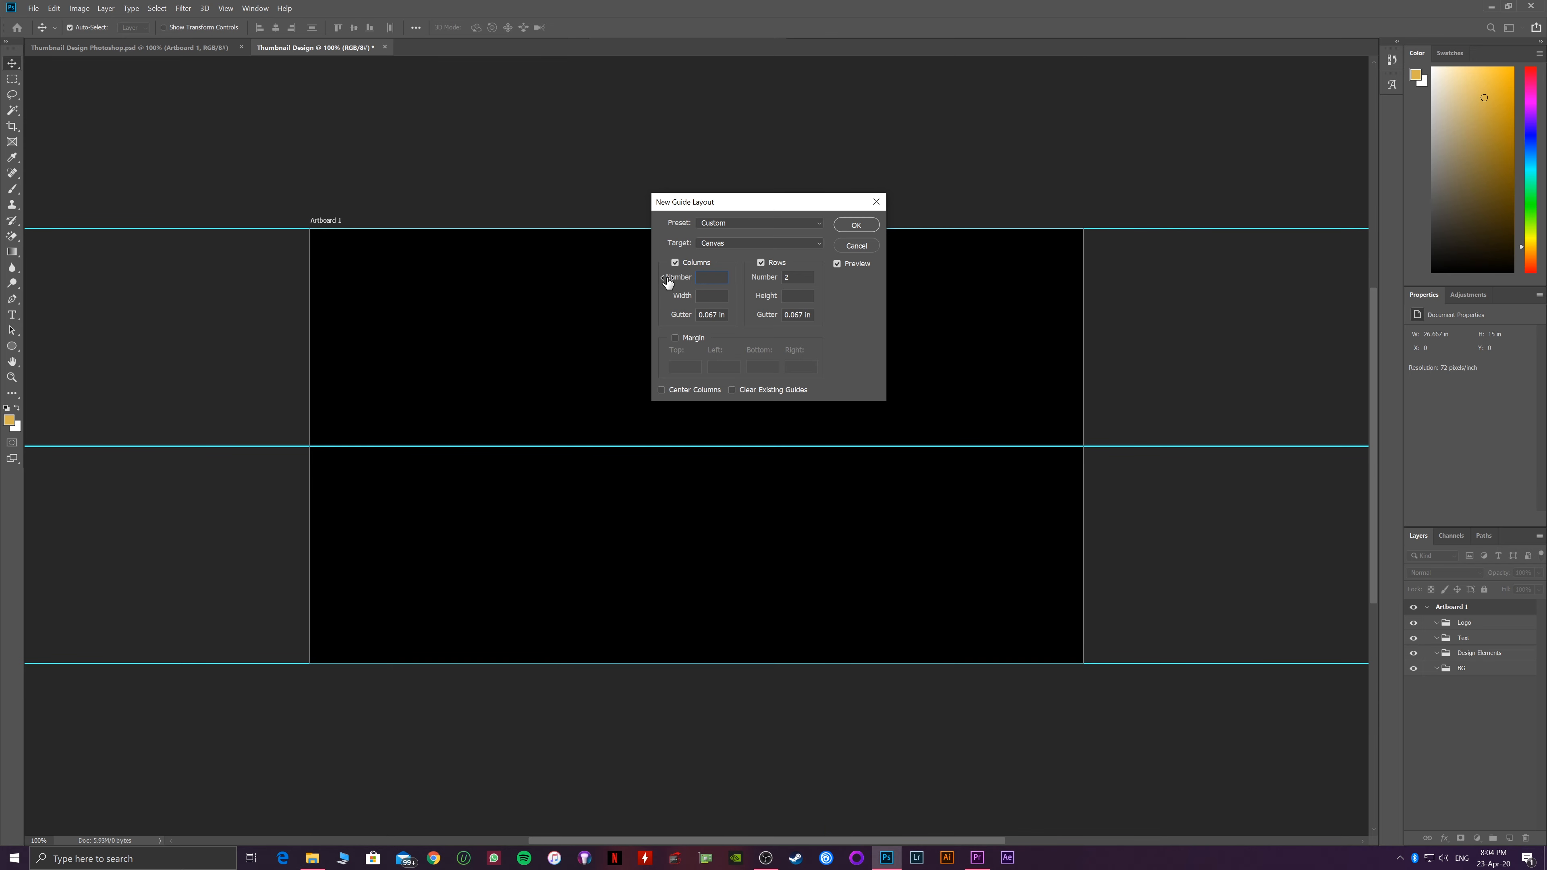
text(2)
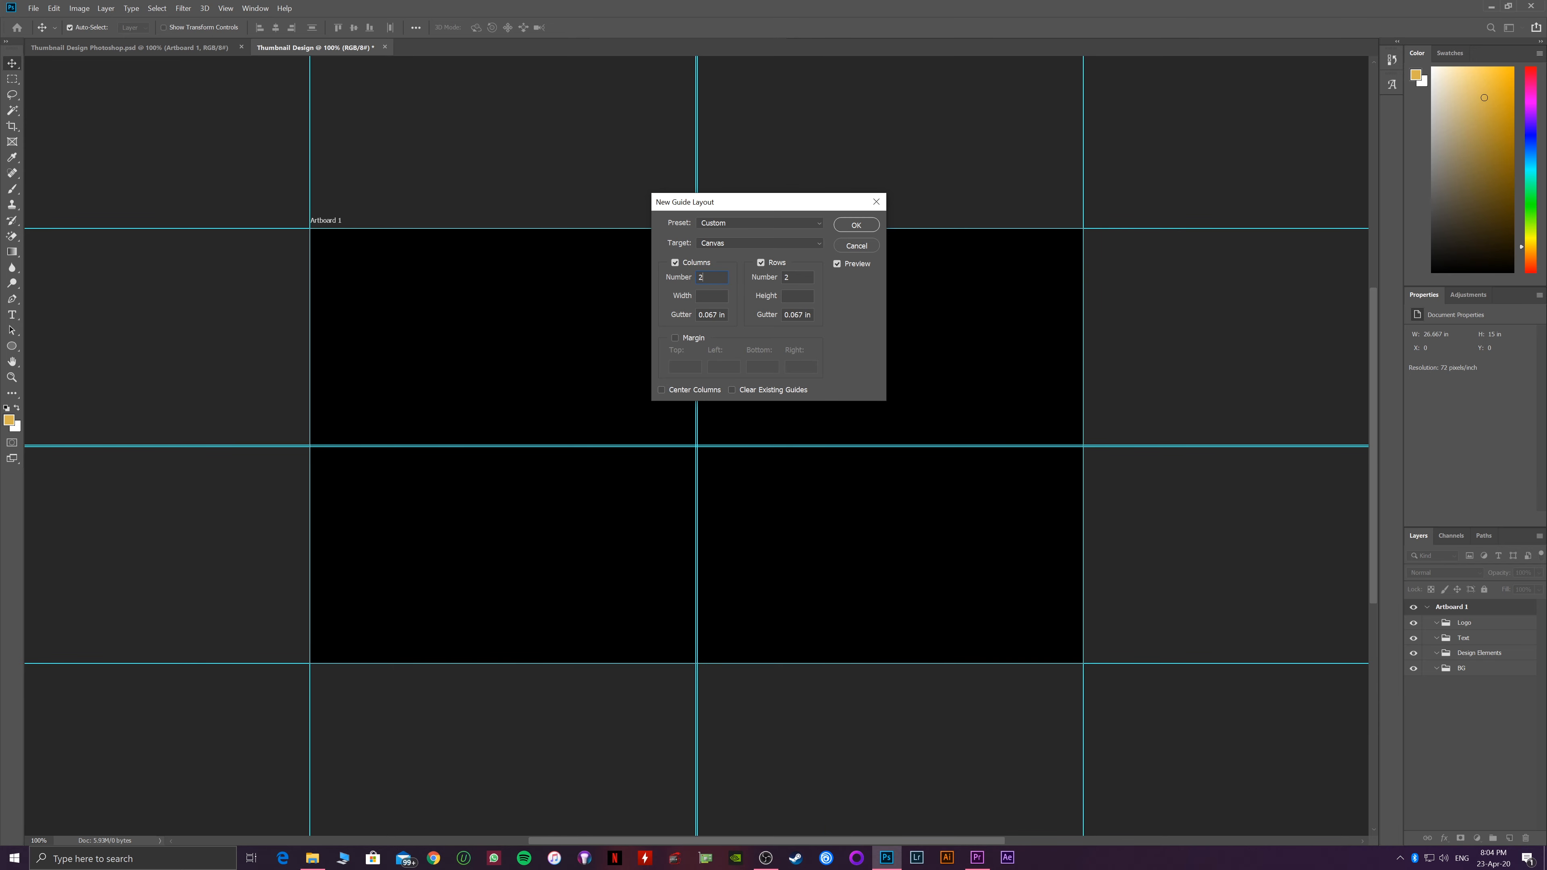
click(843, 227)
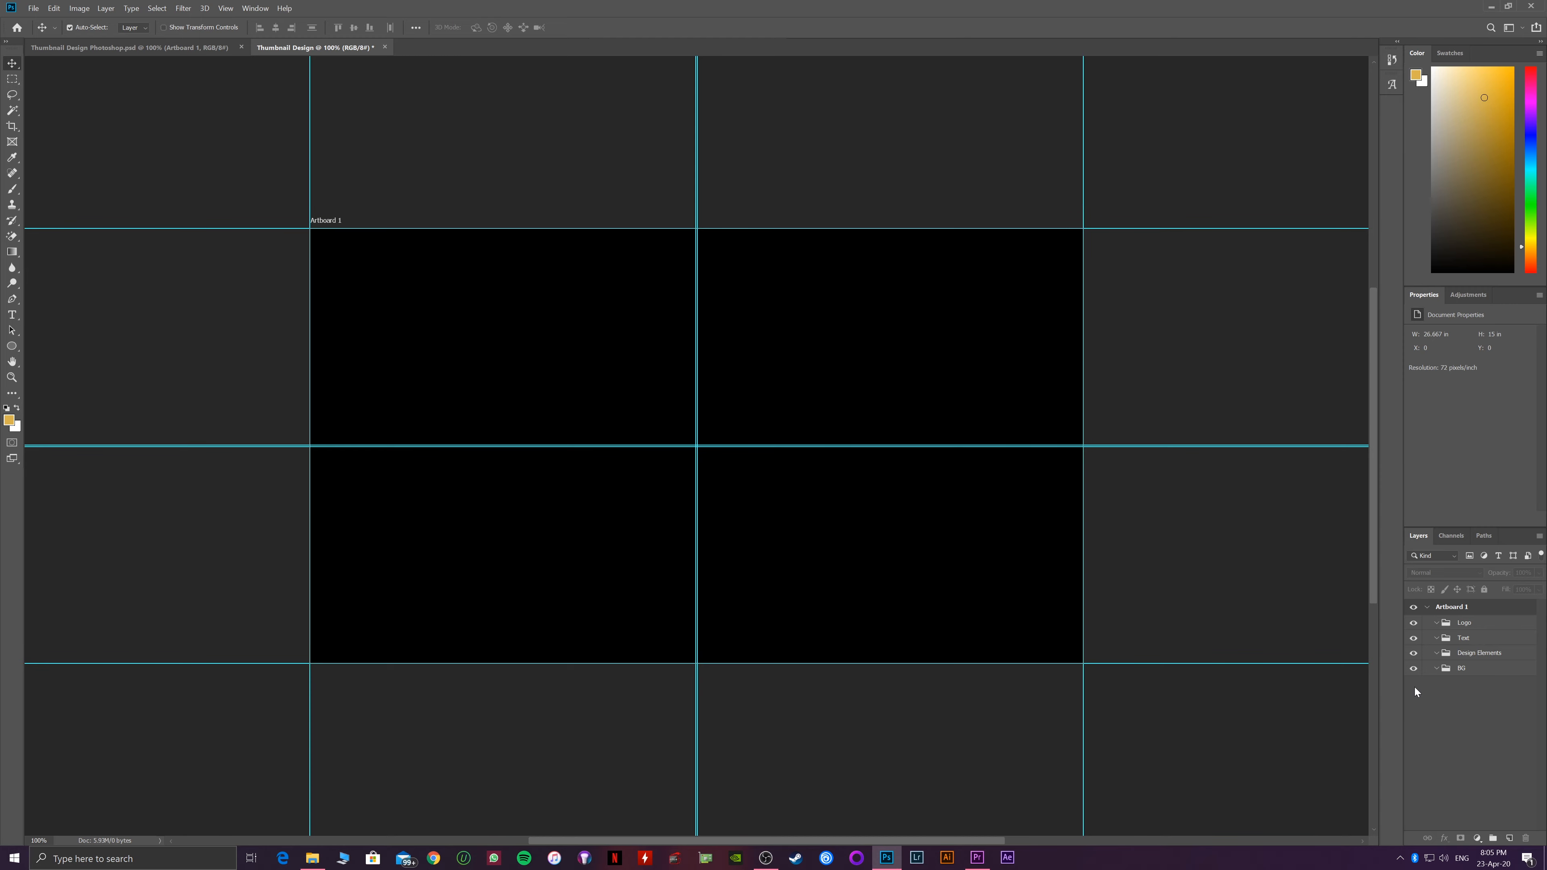
Place adobe-premiere-pro-logo and photoshop-logo-3 from the Logos folder on the artboard, and move both layers into the Logo group
click(312, 858)
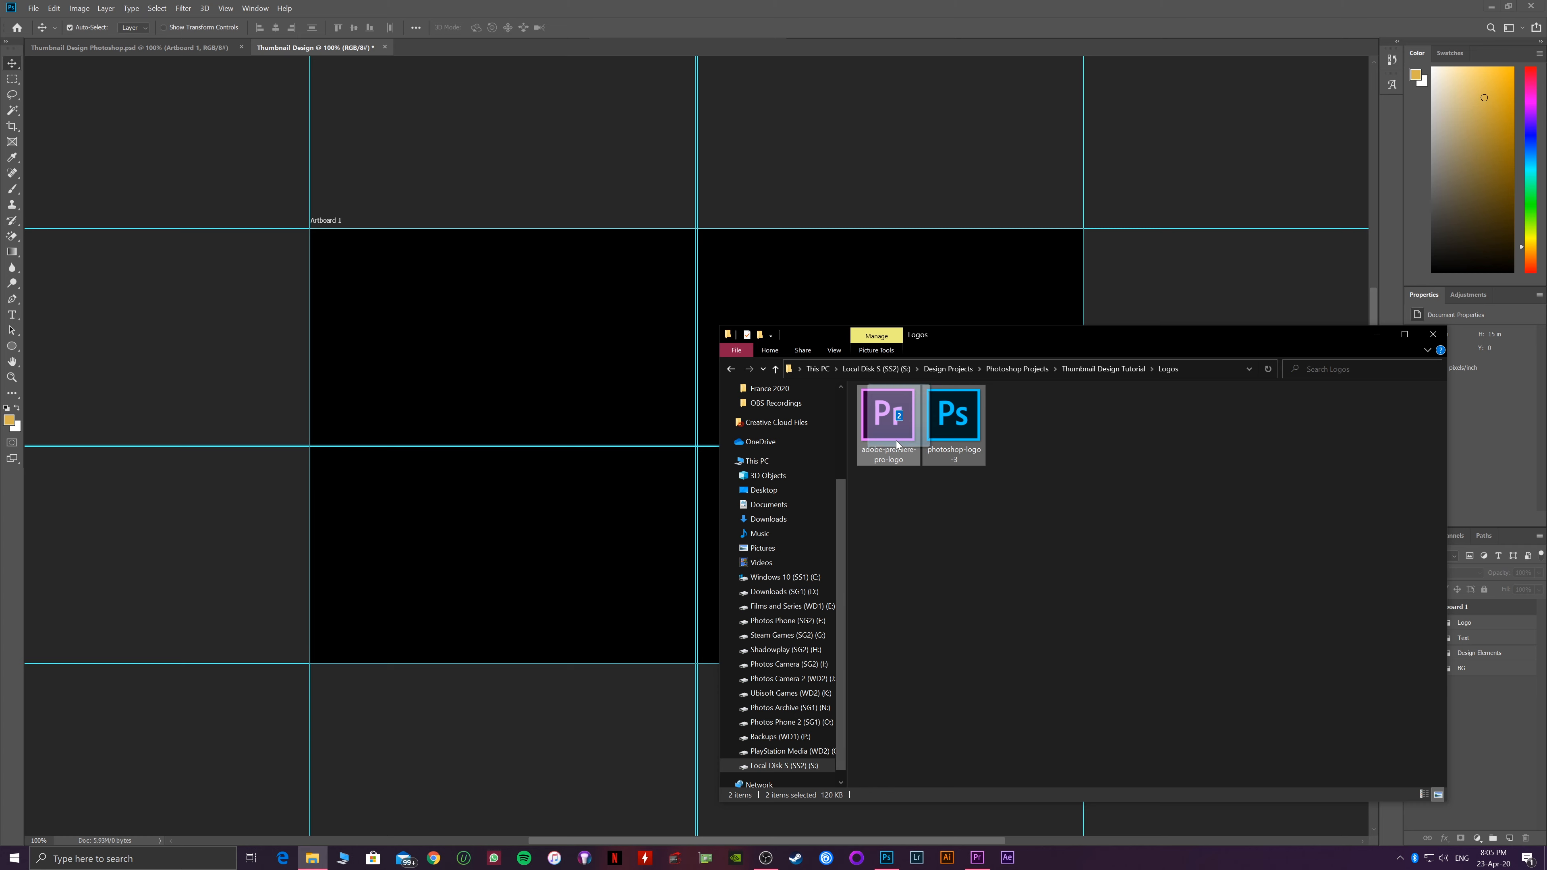
drag(887, 423, 632, 431)
key(Return)
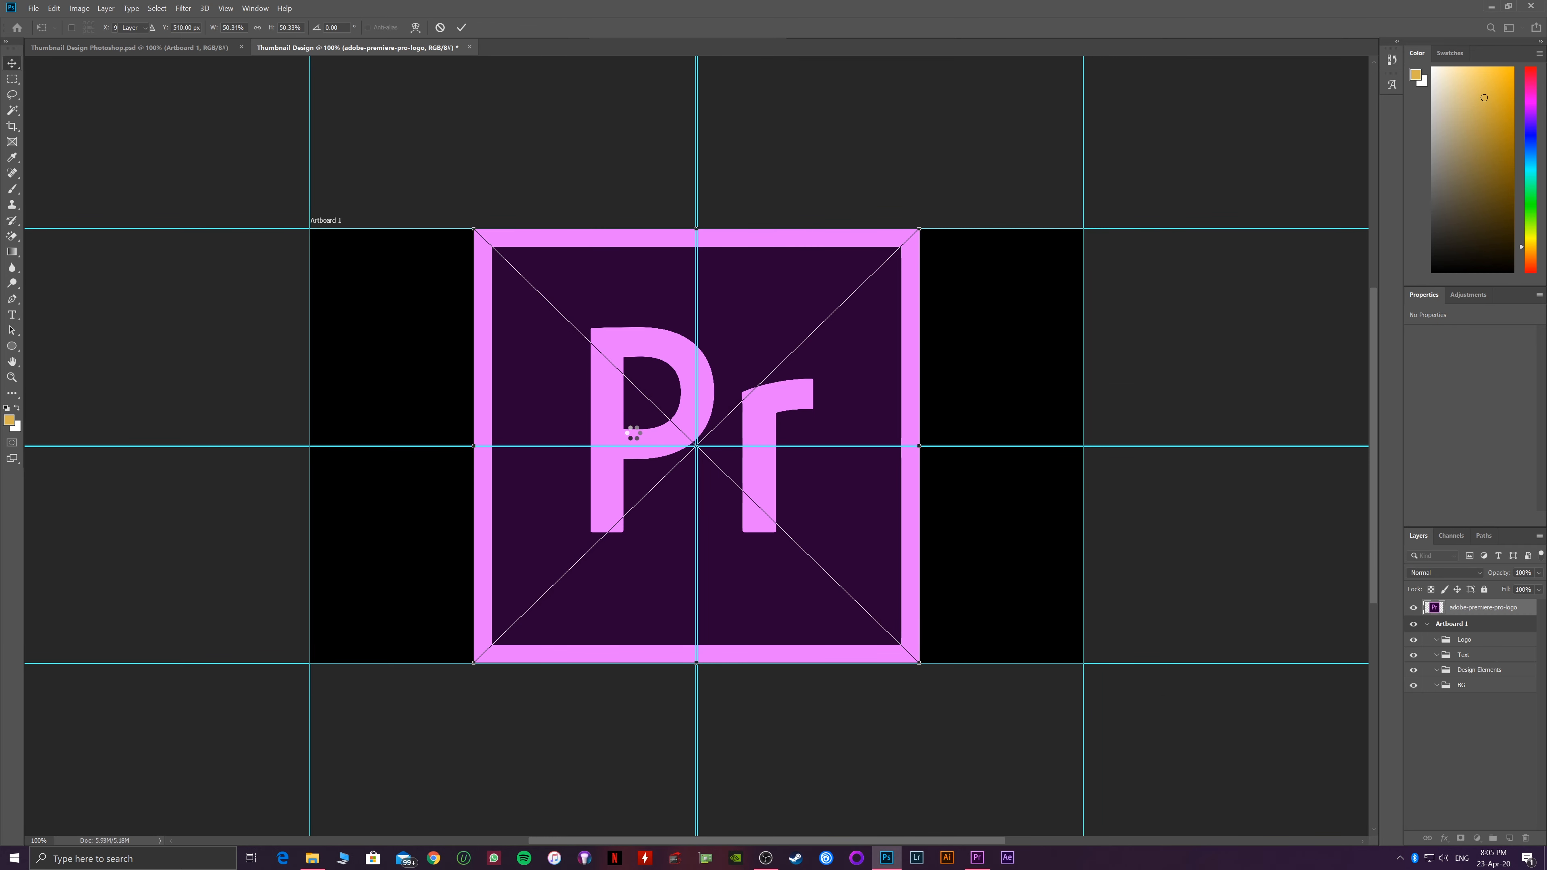
key(Return)
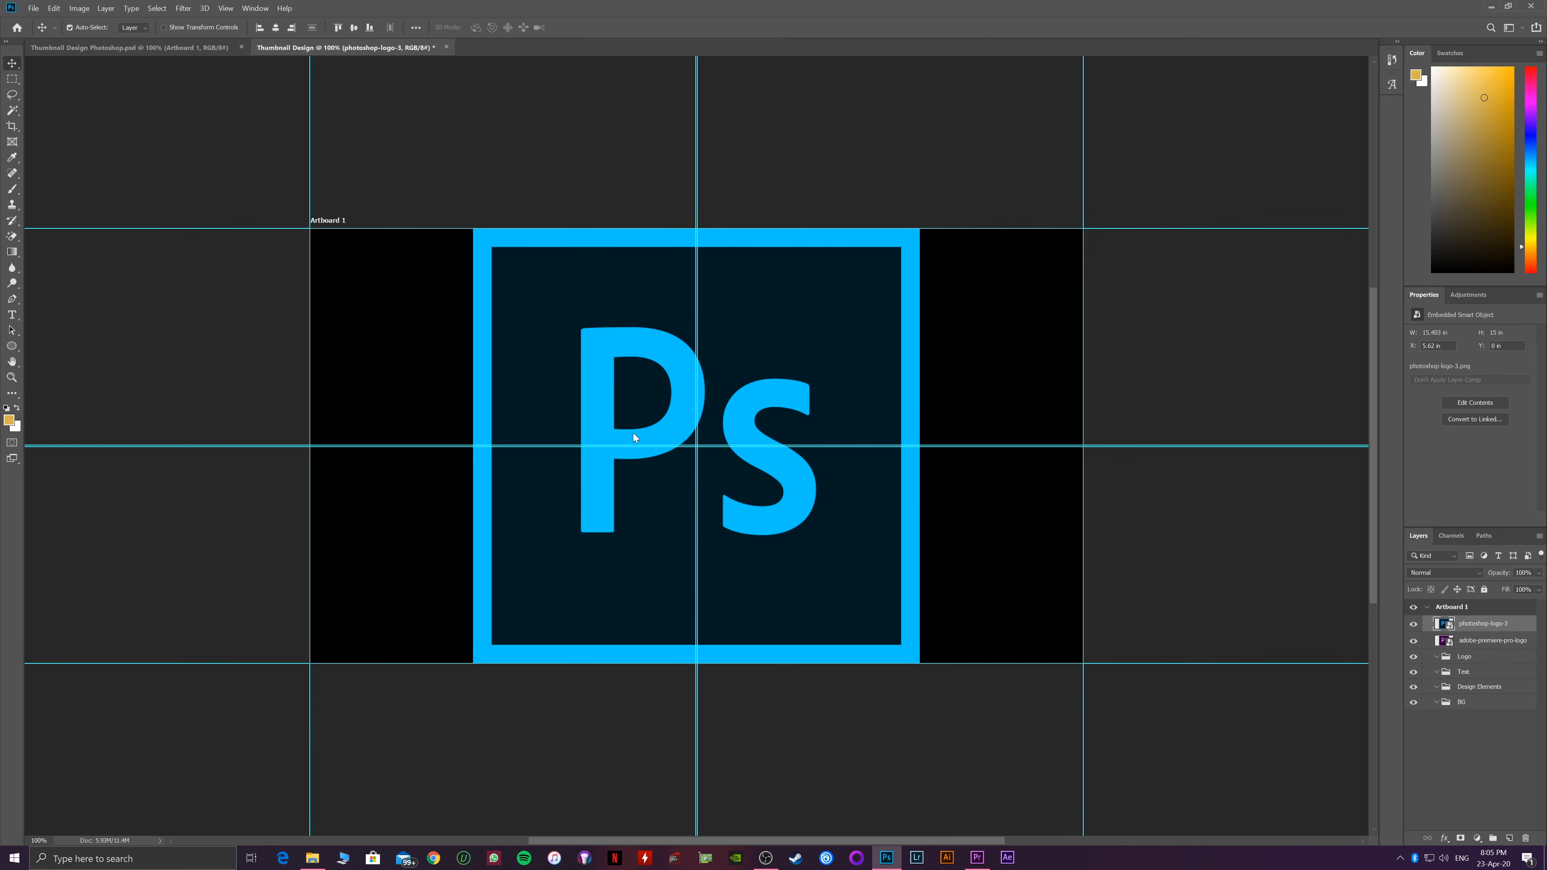
shift+click(1482, 639)
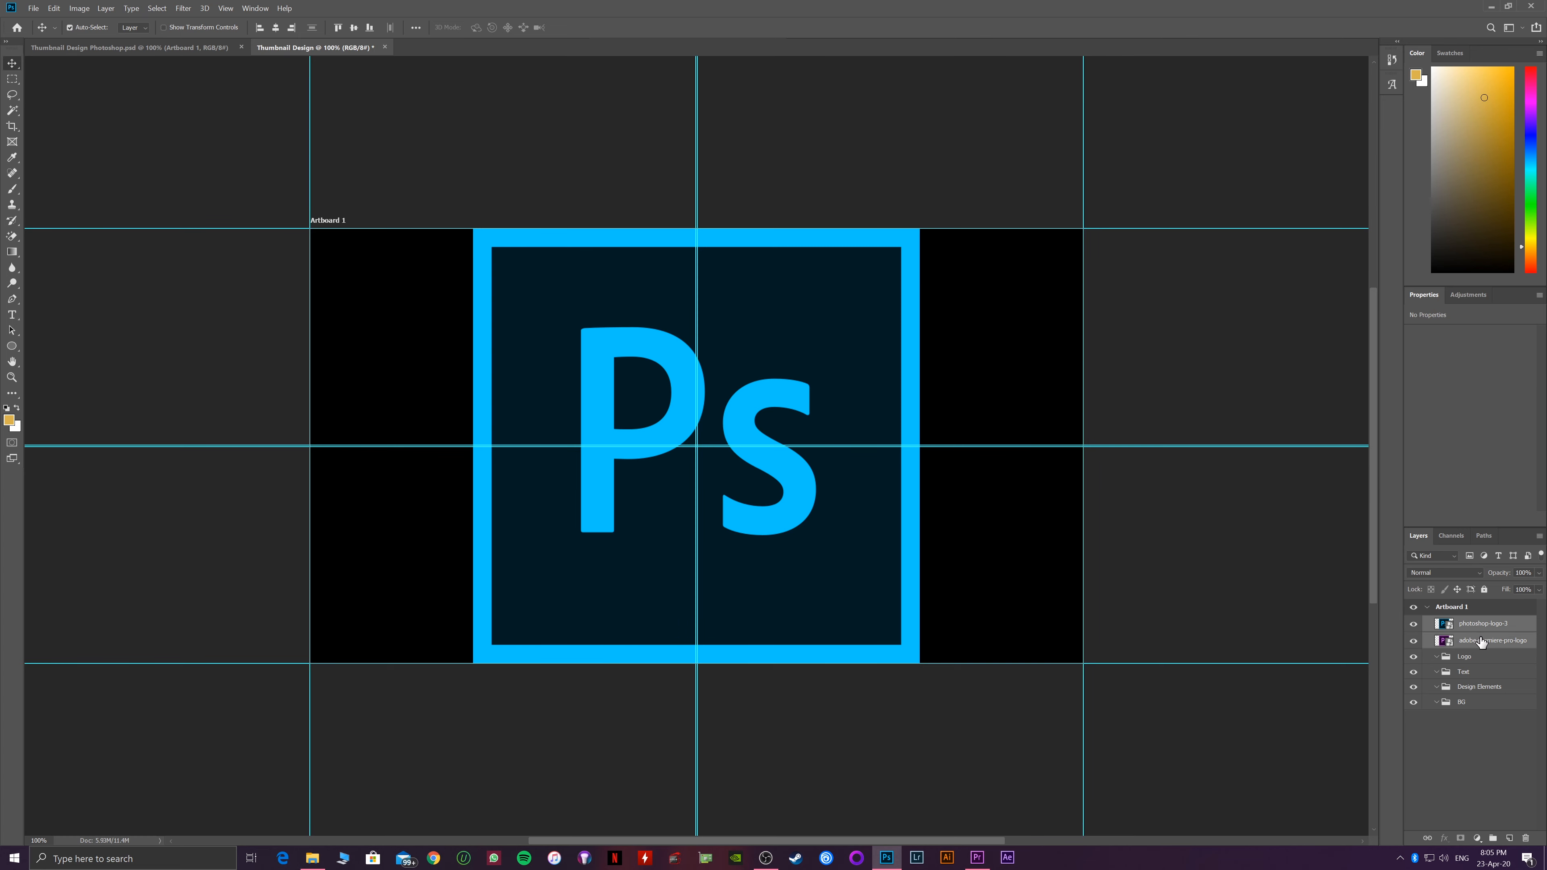
drag(1482, 638, 1479, 659)
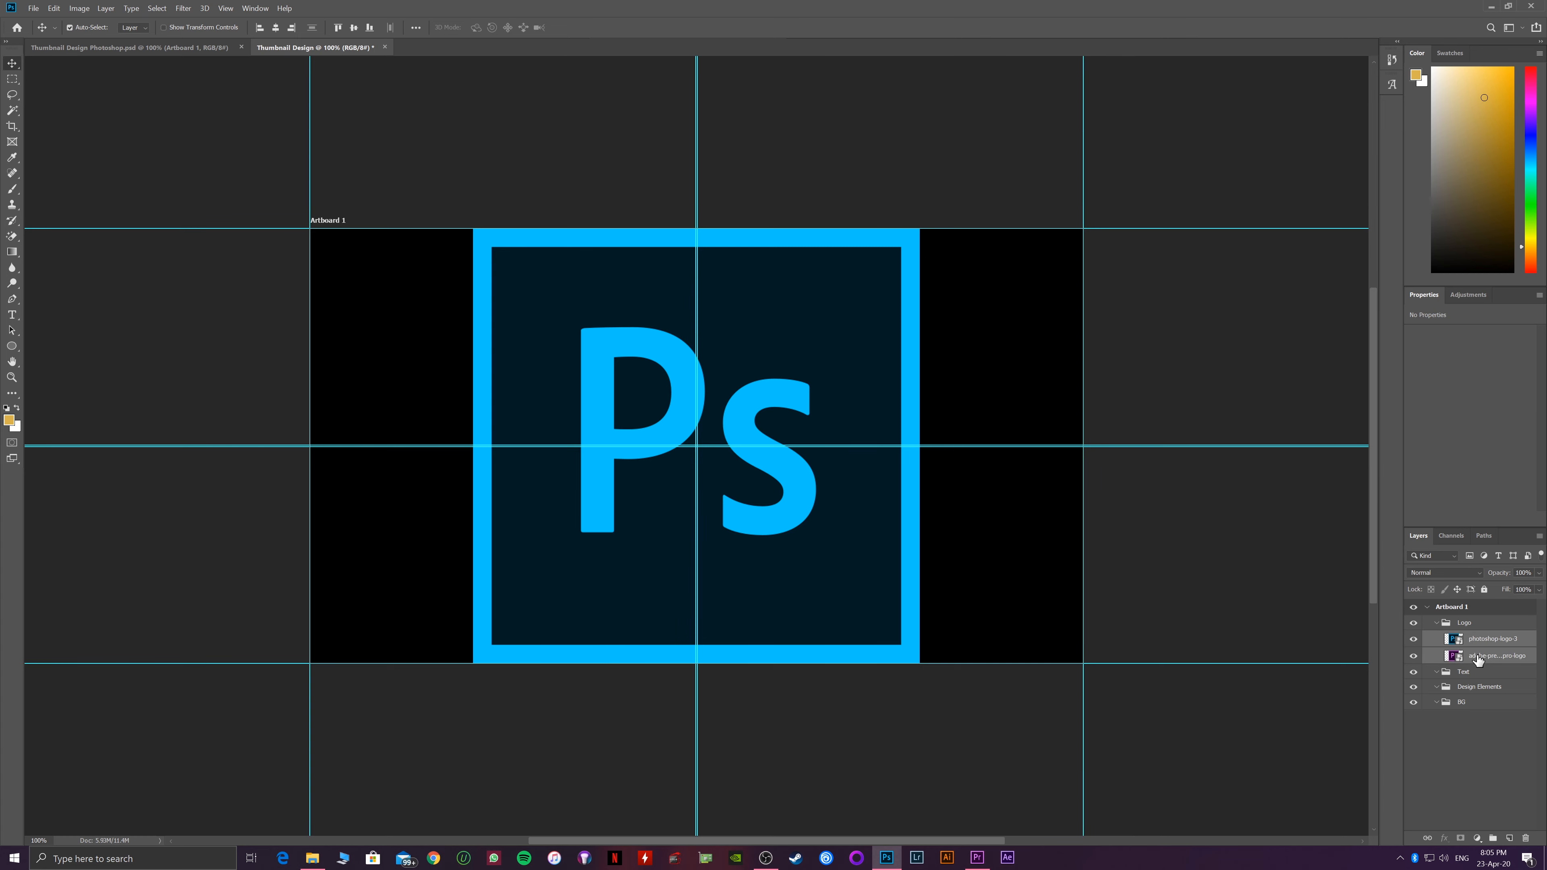
Scale the Logo group down to about 44% and position it in the artboard's left half, vertically centred on the middle guides
click(1478, 627)
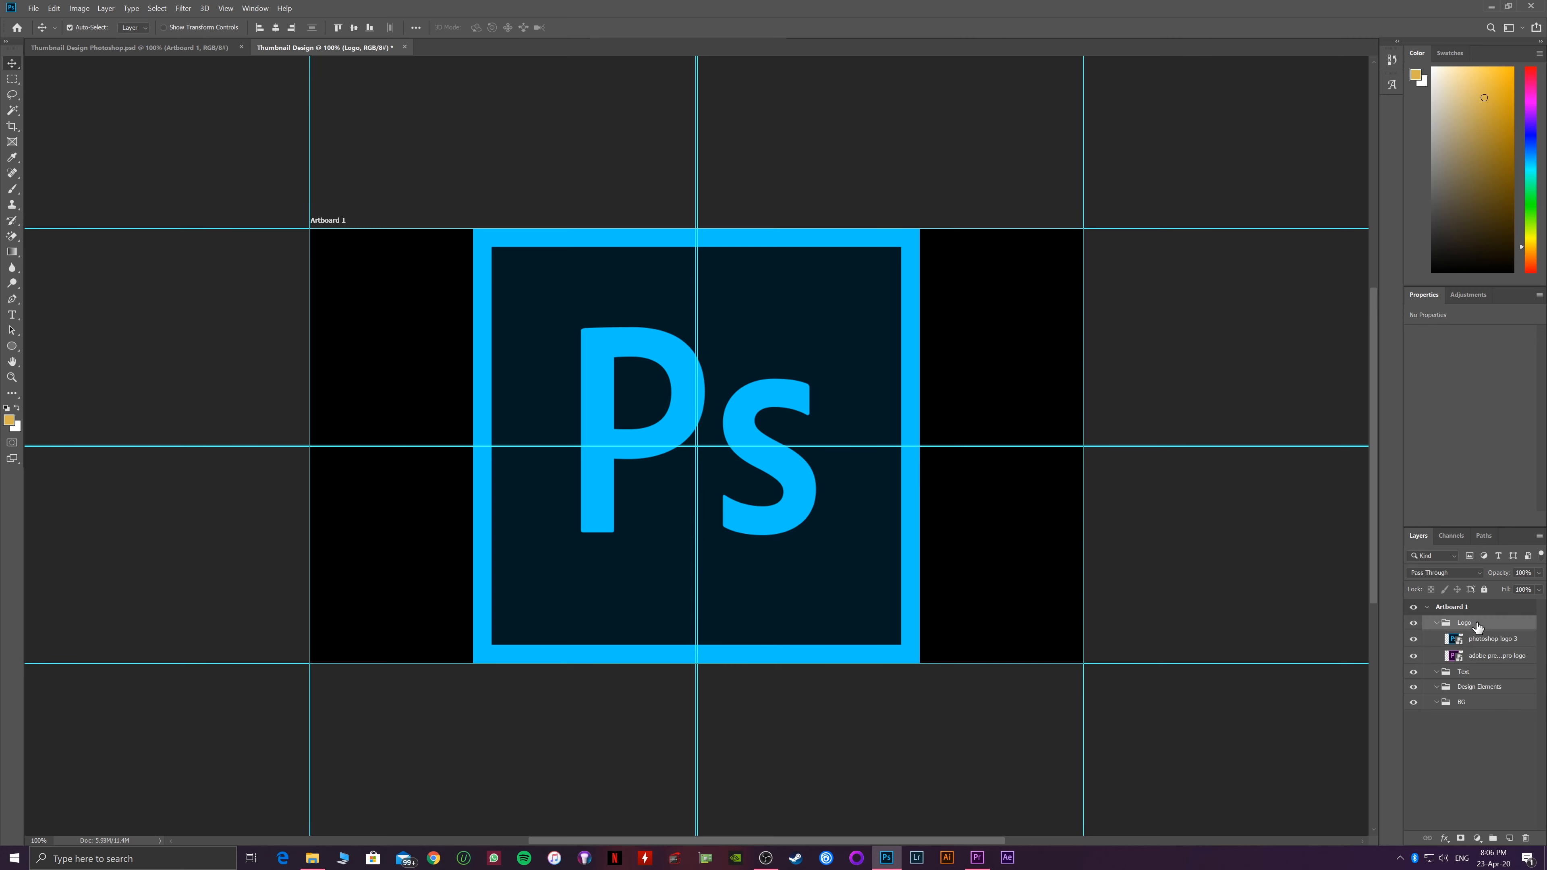
key(ctrl+t)
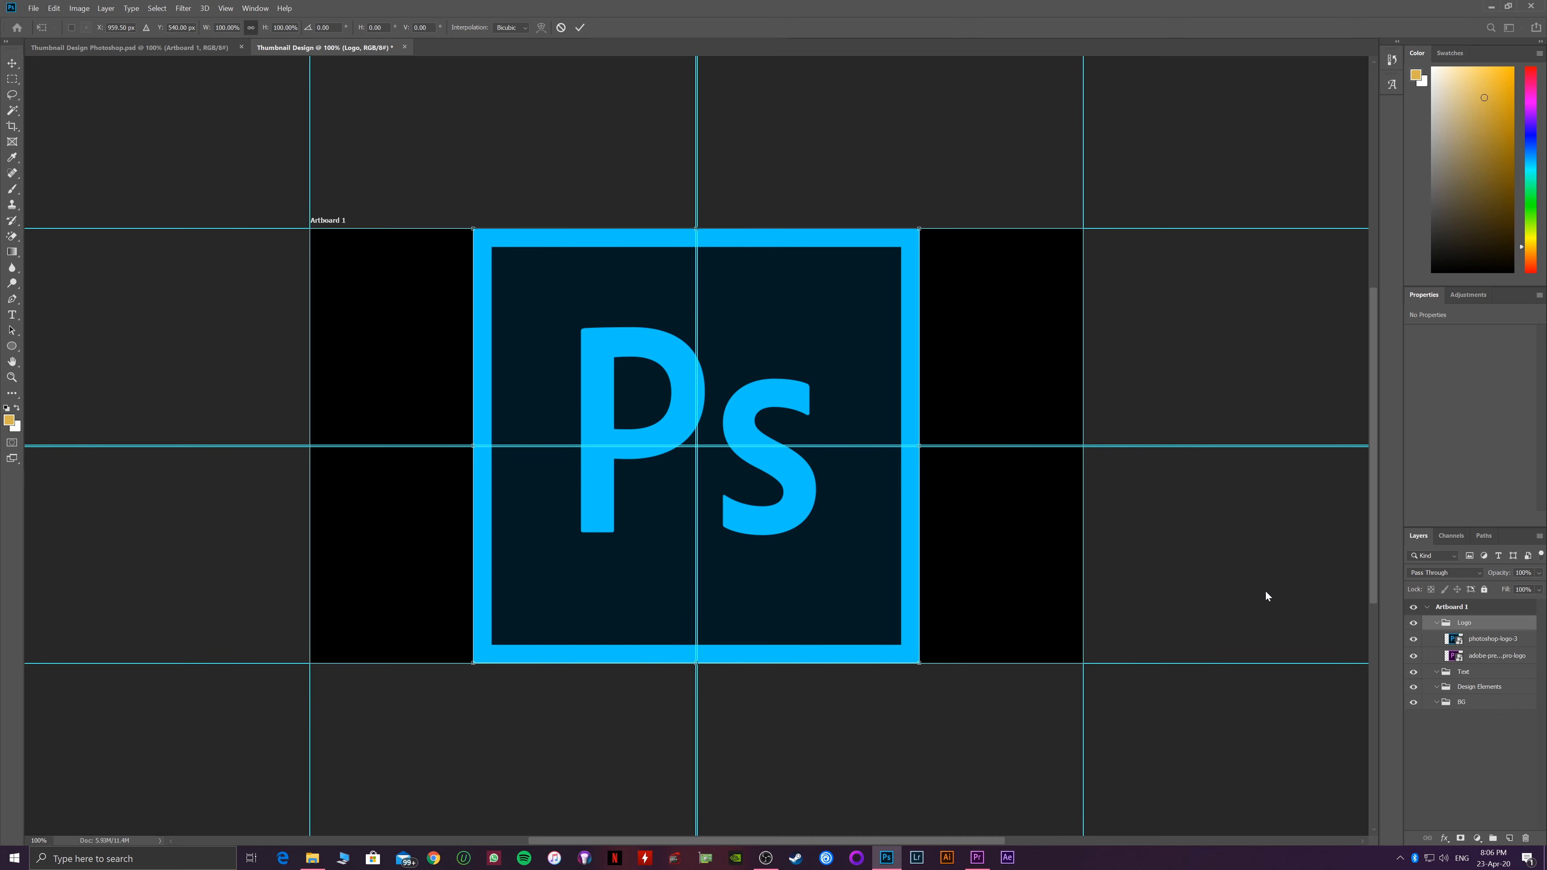
drag(917, 663, 636, 534)
drag(621, 387, 502, 486)
drag(588, 559, 535, 515)
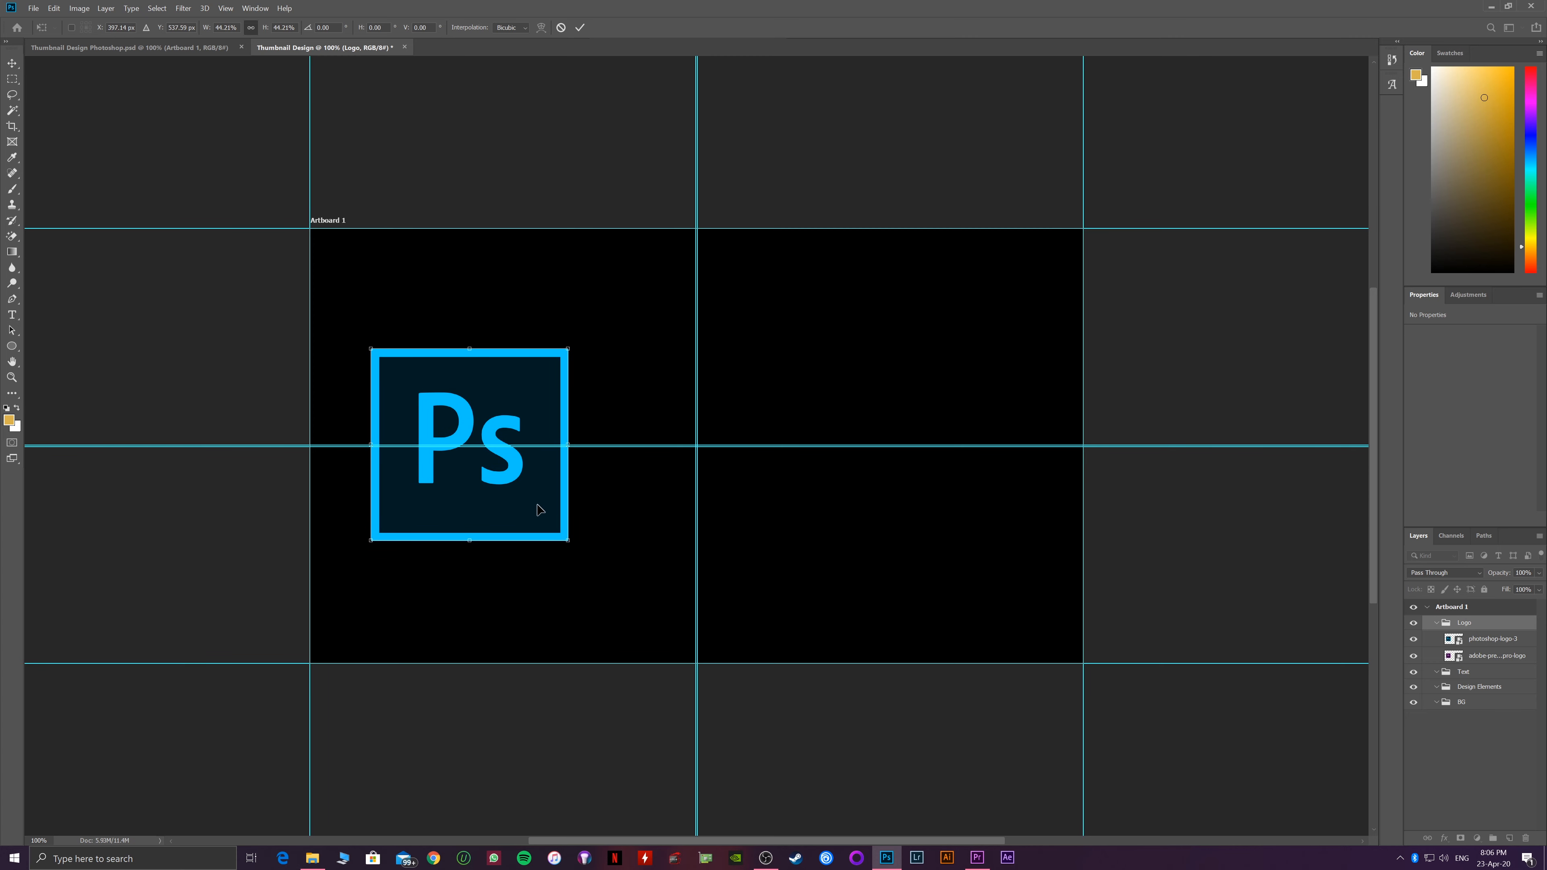
key(Return)
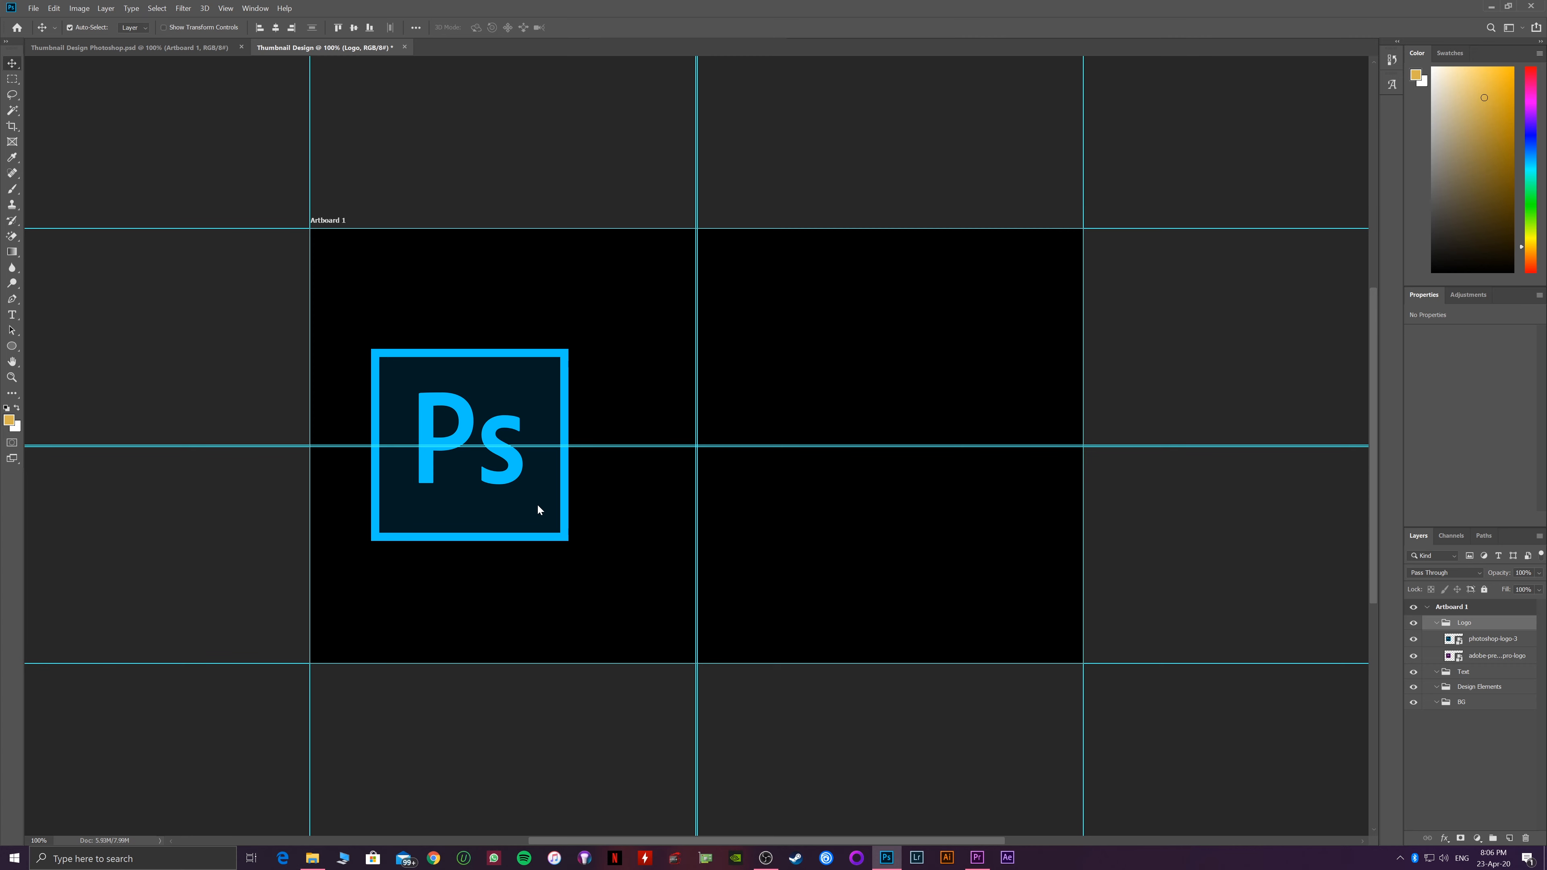
Add a text box reading "Thumbnail Design" to the Text group, beside the Ps logo and just above the artboard's middle
click(1486, 672)
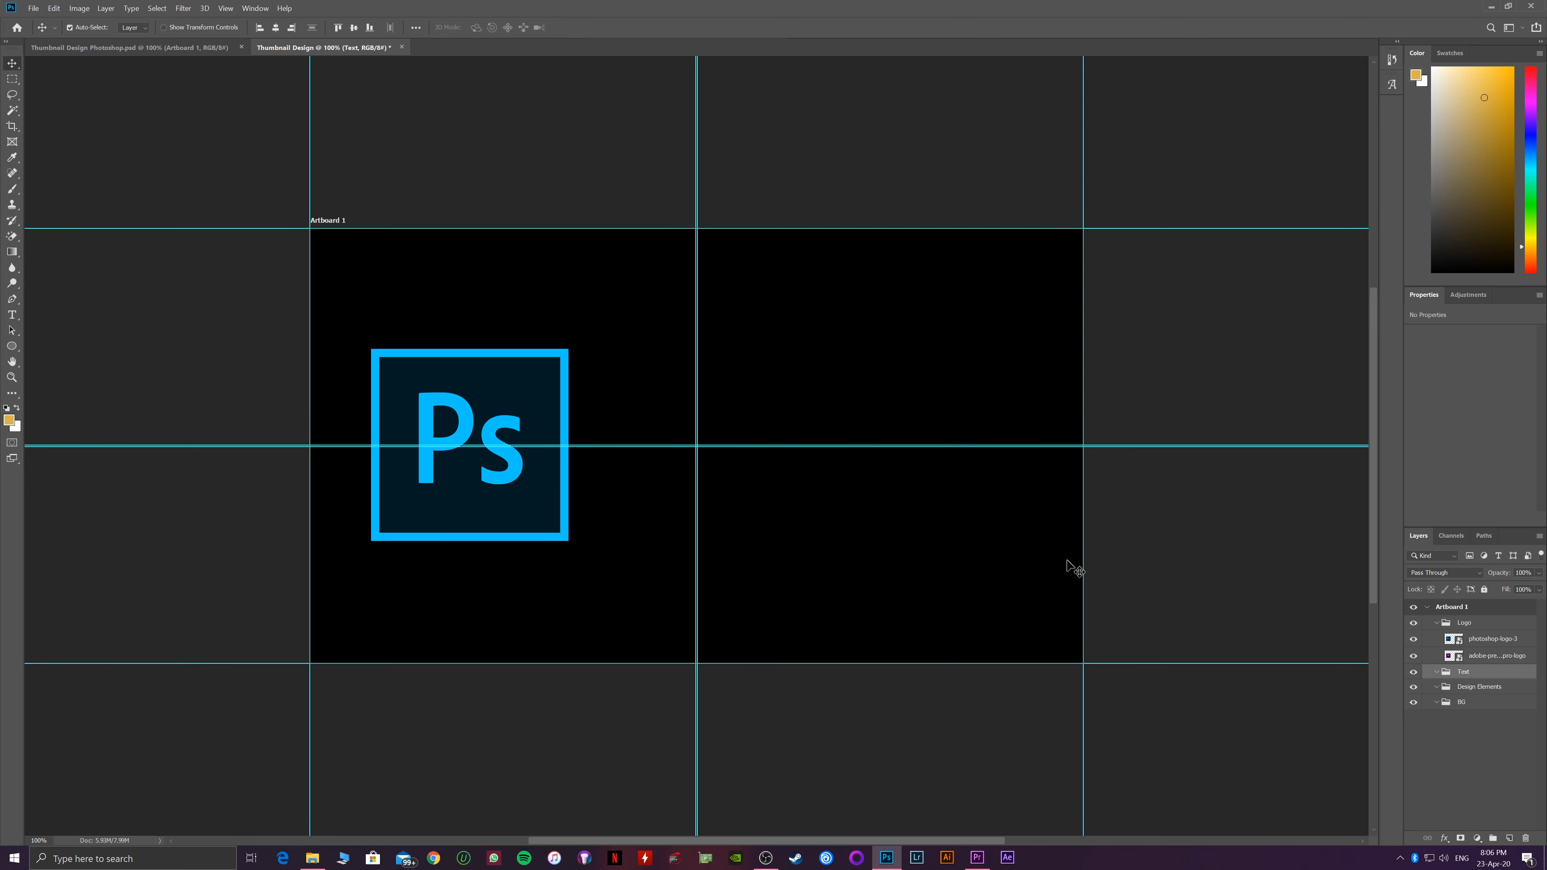
key(t)
drag(641, 385, 1018, 529)
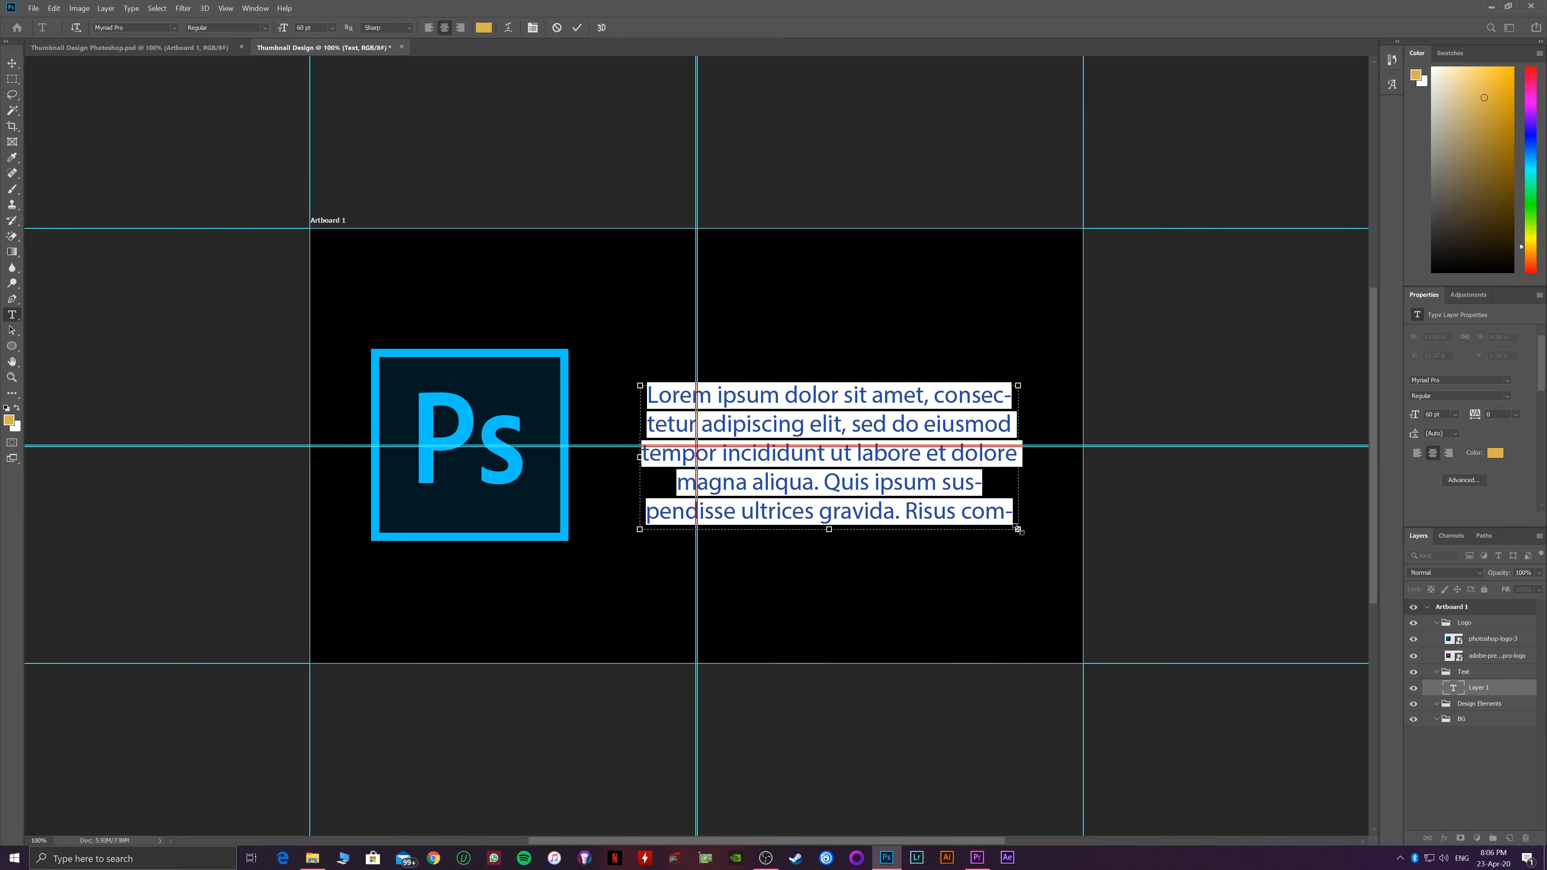
key(BackSpace)
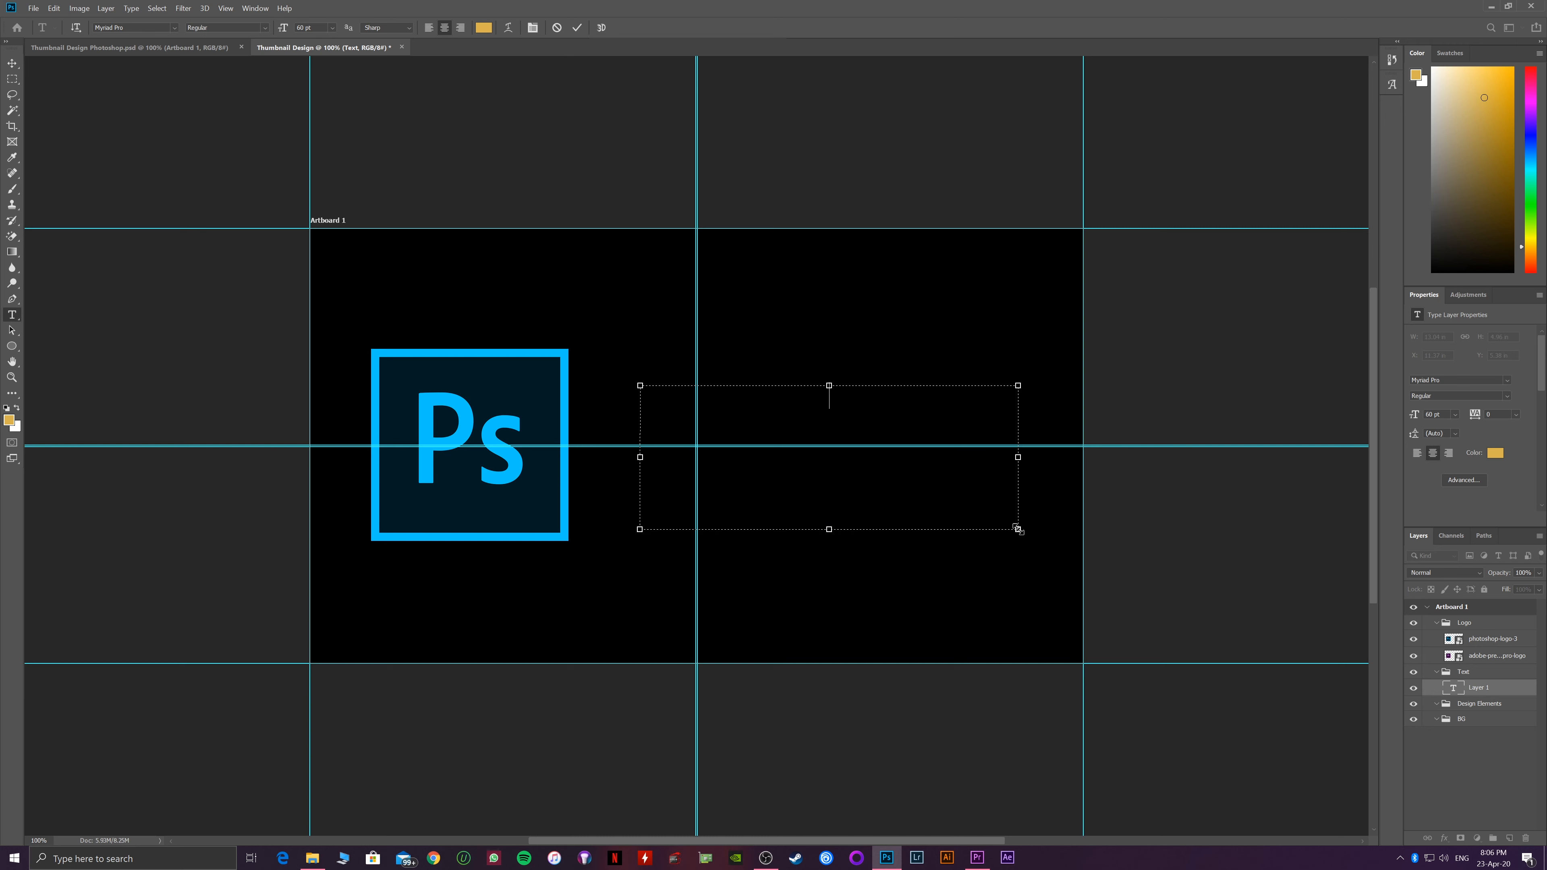
text(Thumbnail Design)
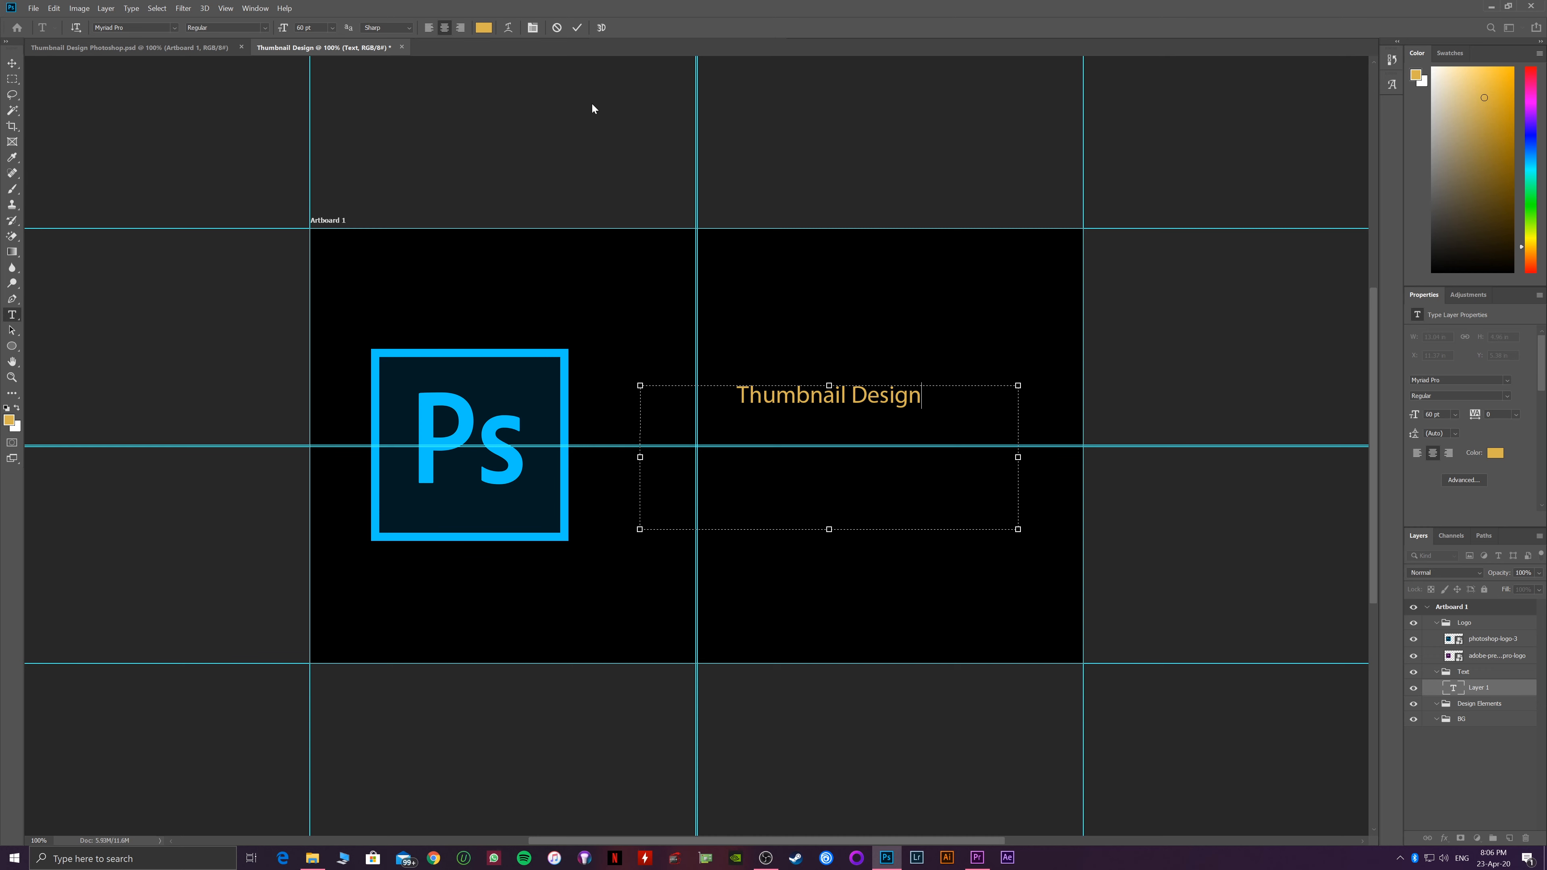
click(577, 28)
Add a second text box reading "Photoshop" below the Thumbnail Design text
drag(712, 448, 1024, 541)
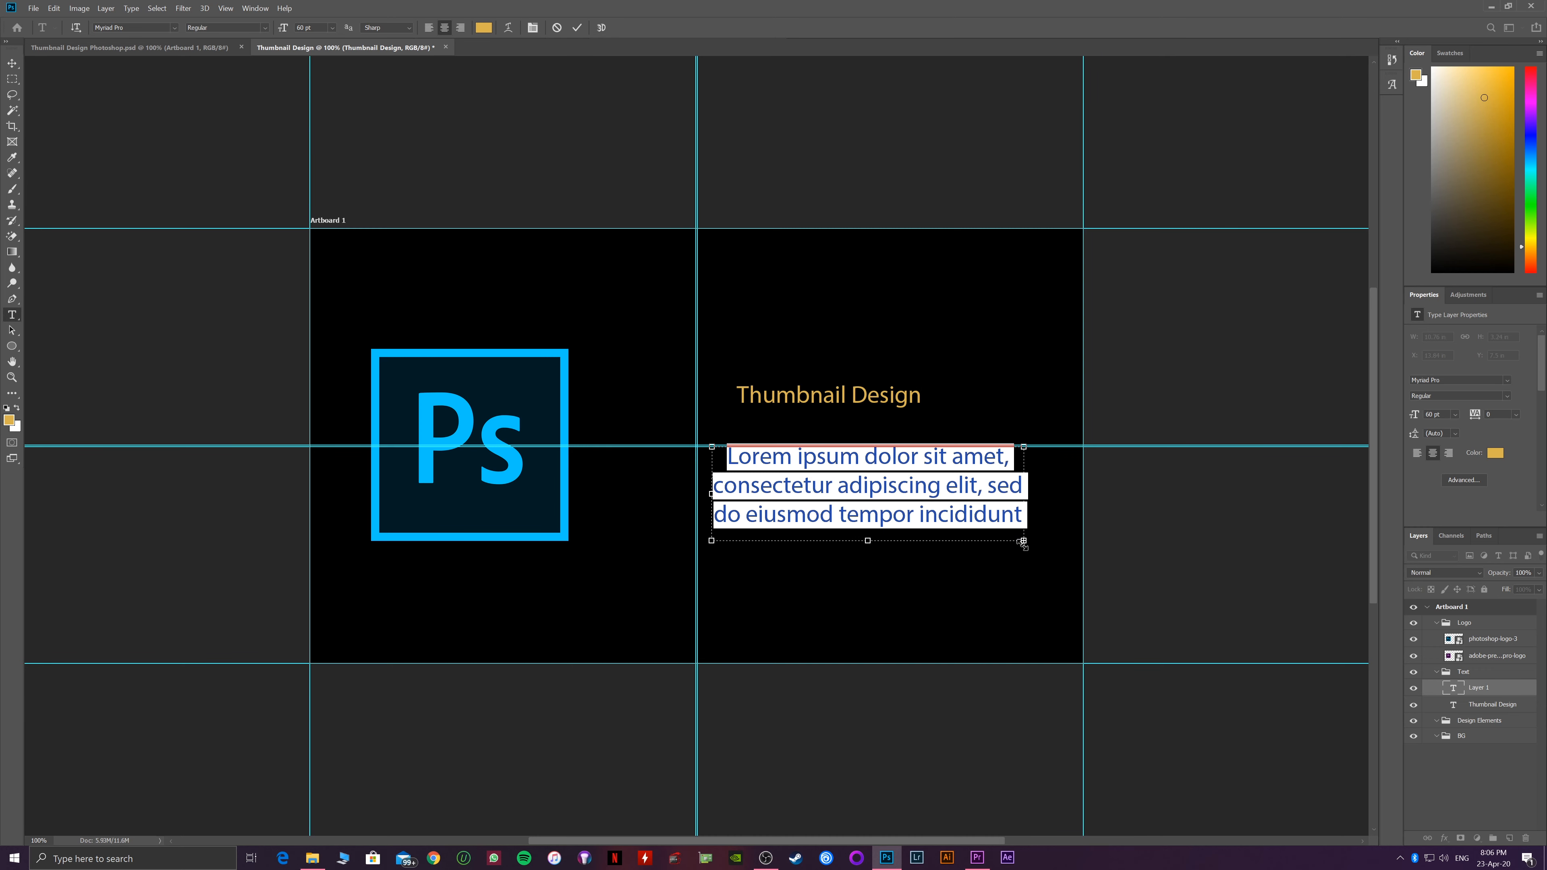
text(P)
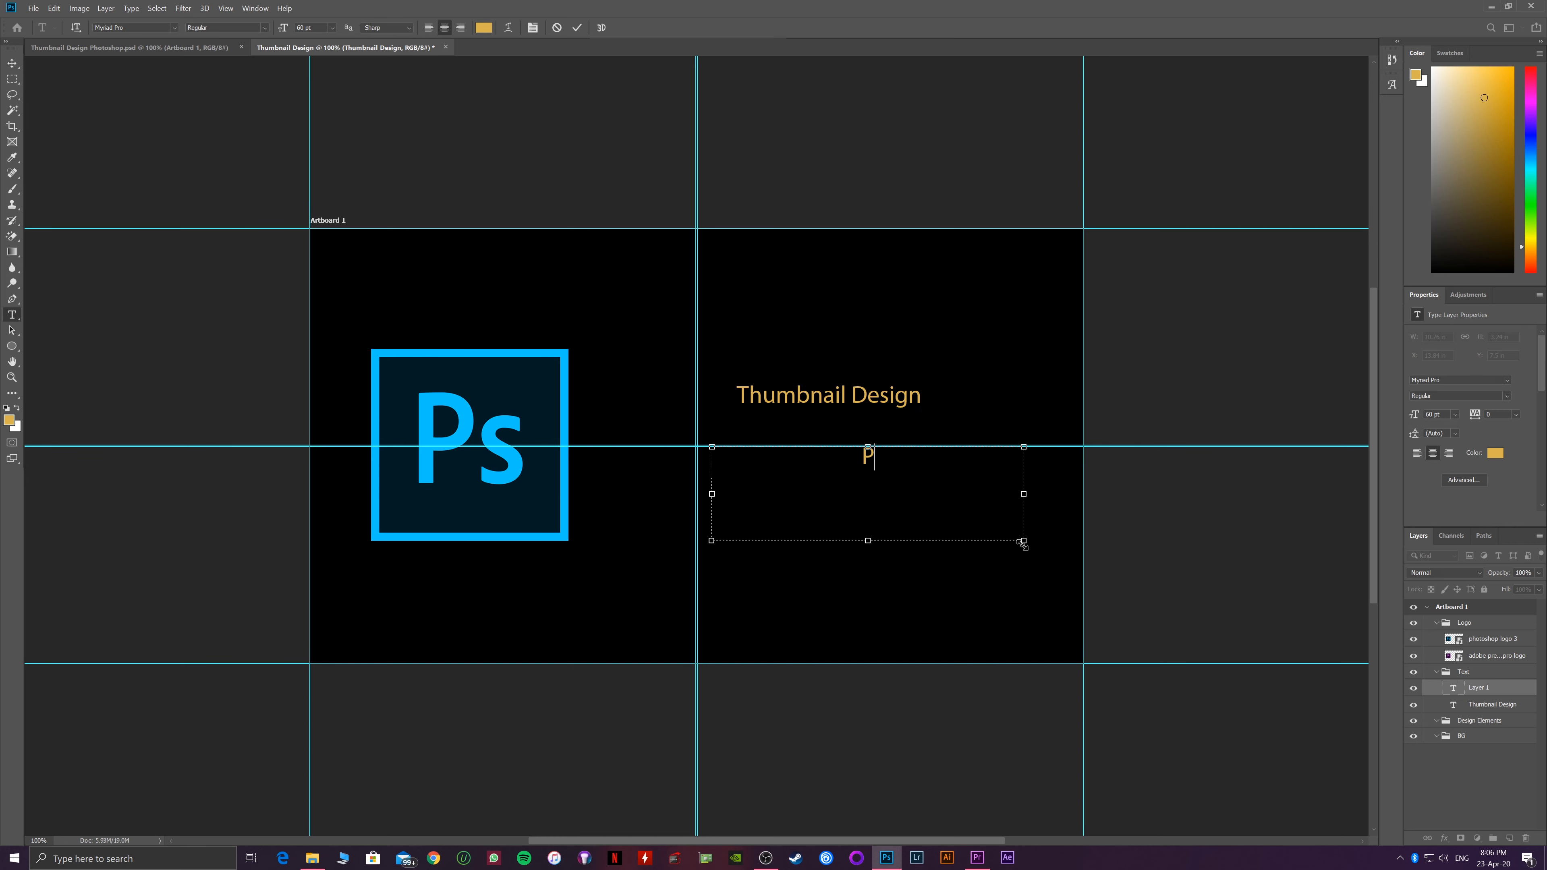
text(hotoshop)
drag(923, 458, 916, 457)
click(931, 458)
click(694, 115)
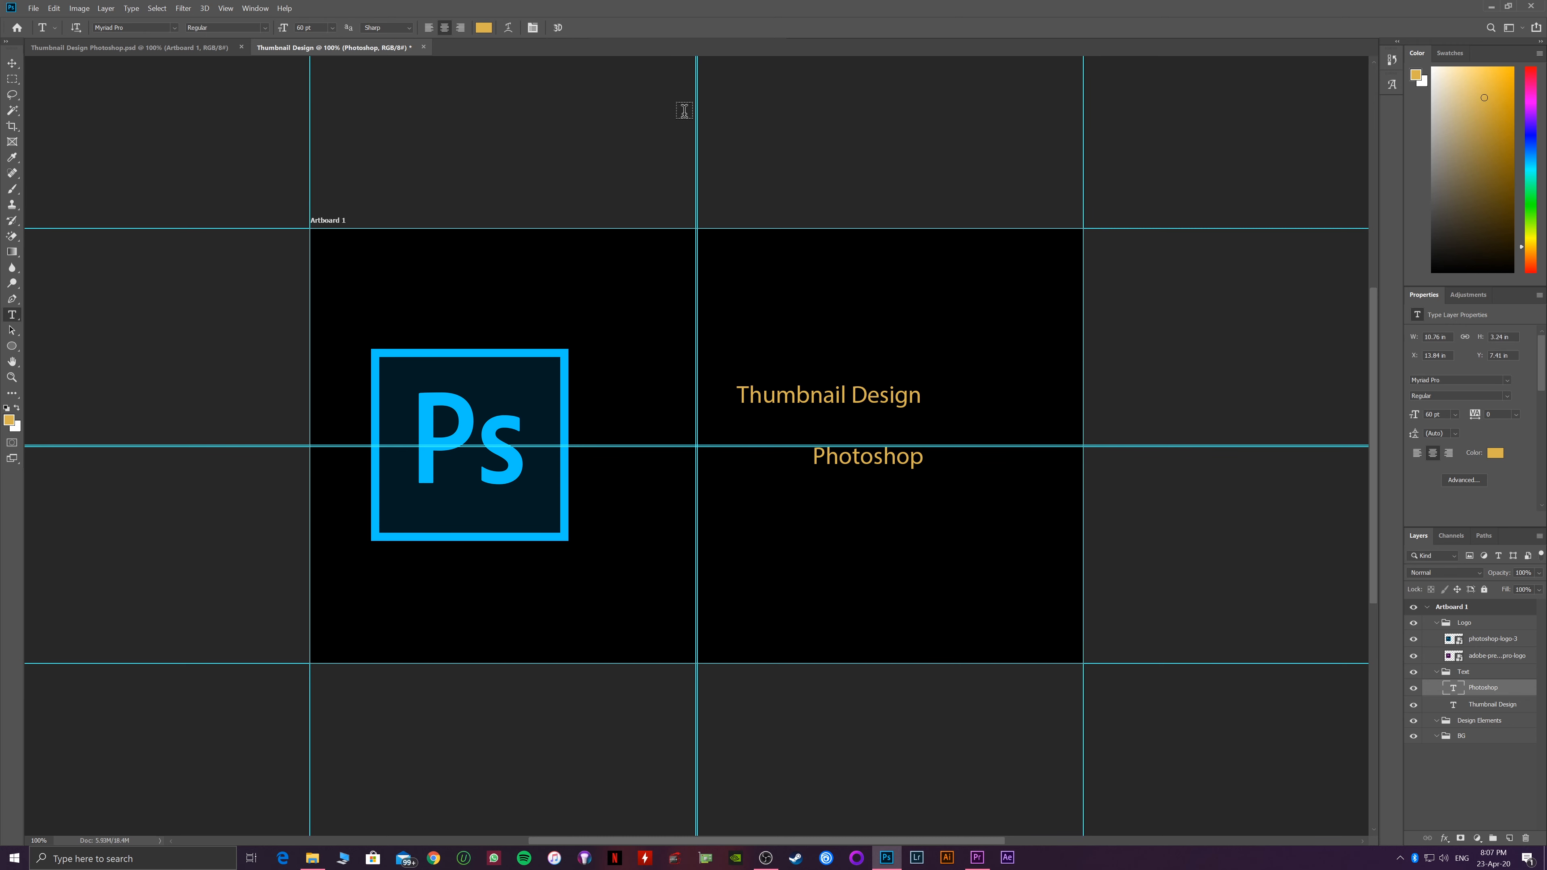
Apply a Color Overlay to the Text group using the bright blue sampled from the Ps logo (00c8ff)
click(1471, 673)
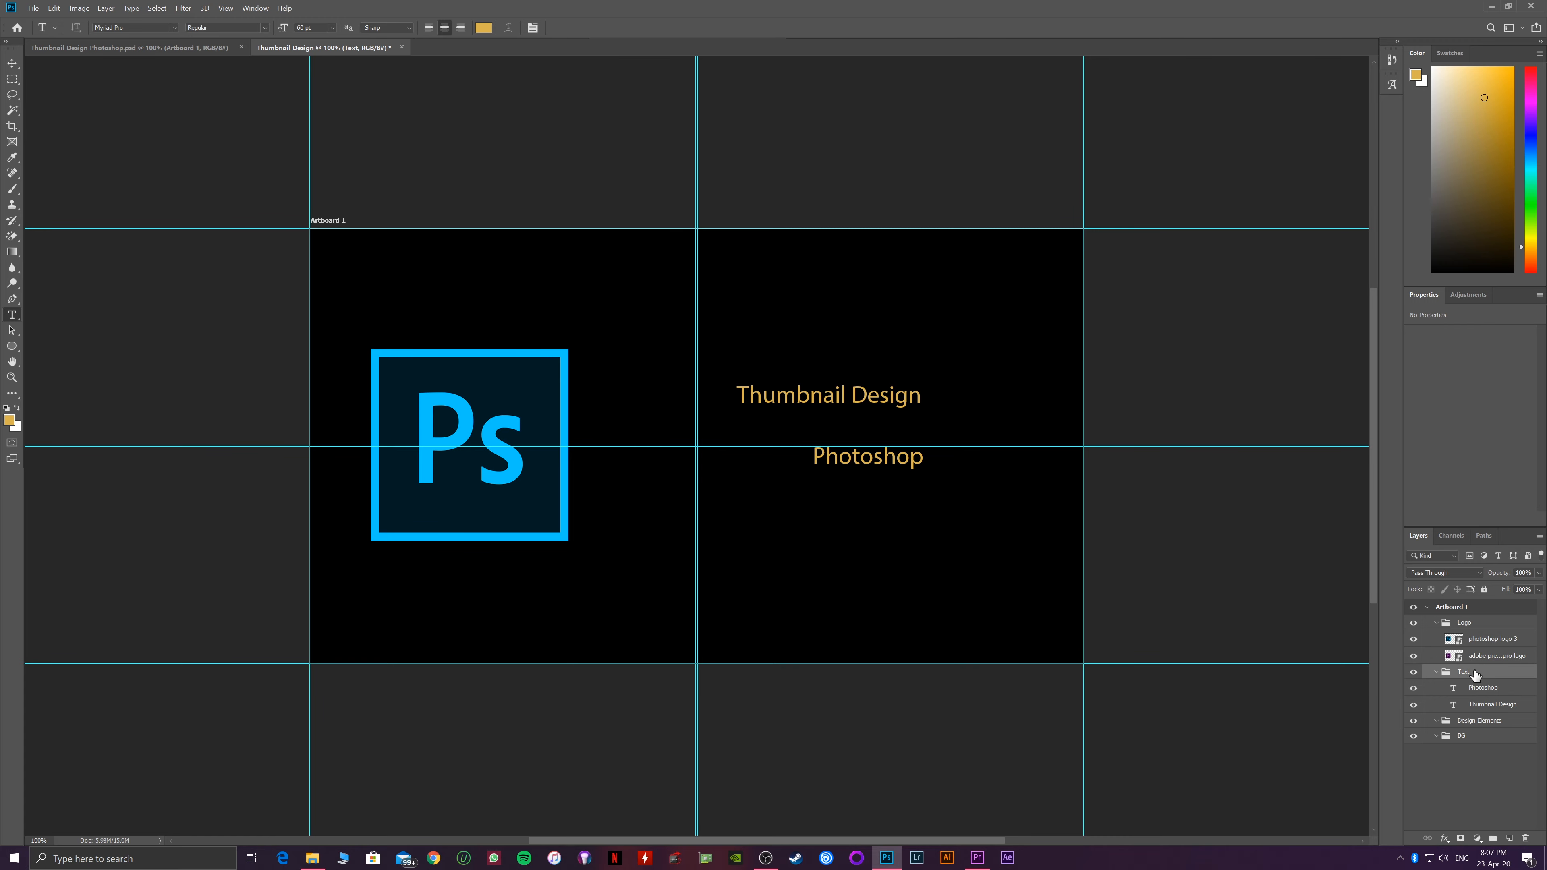
double_click(1446, 673)
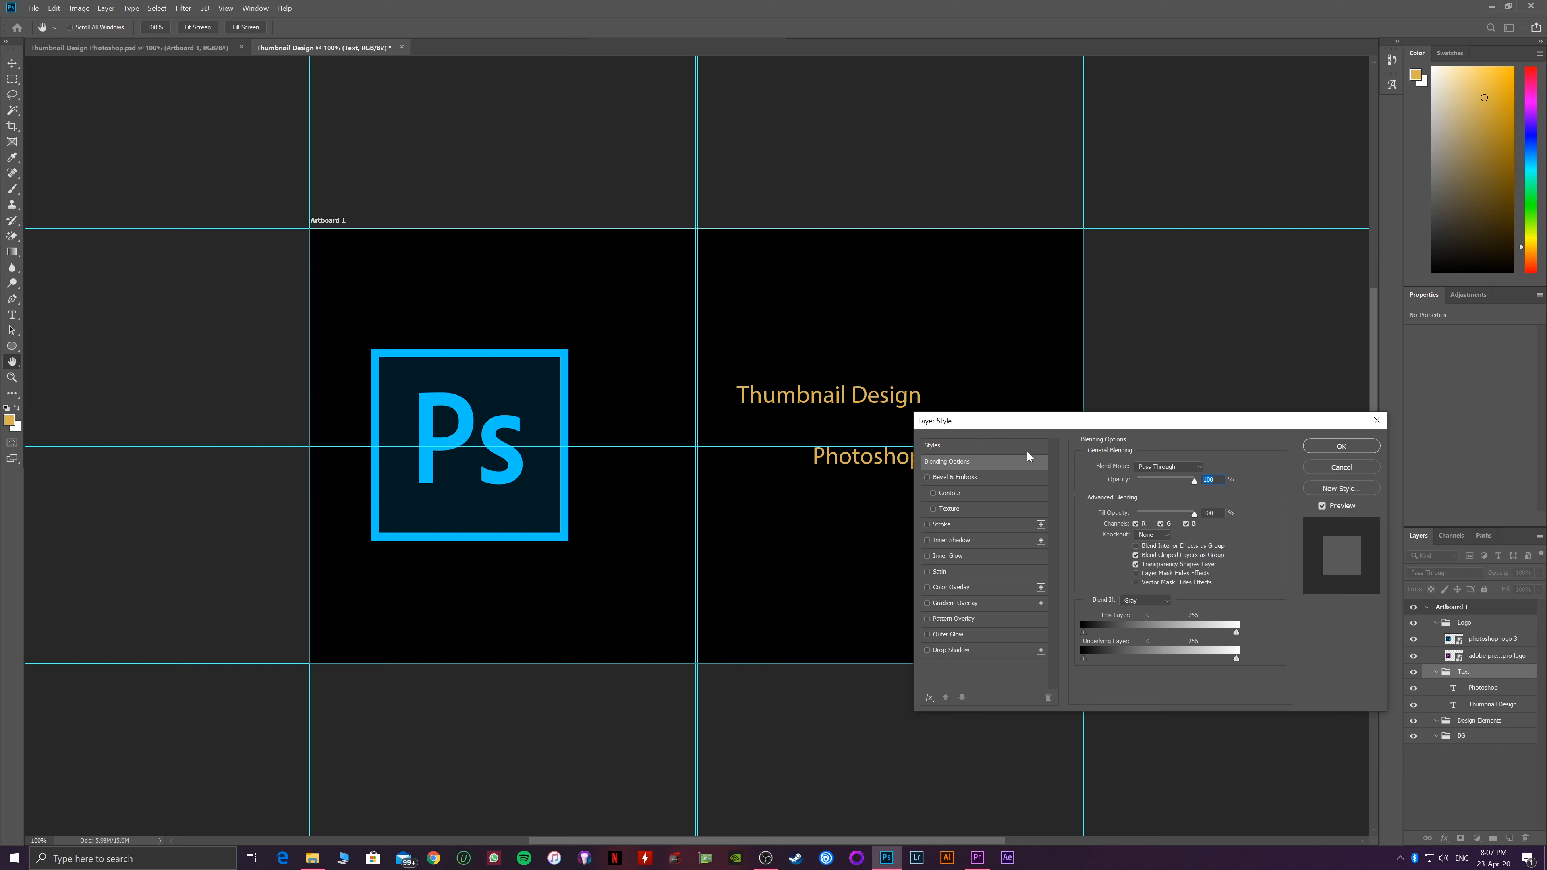
click(928, 589)
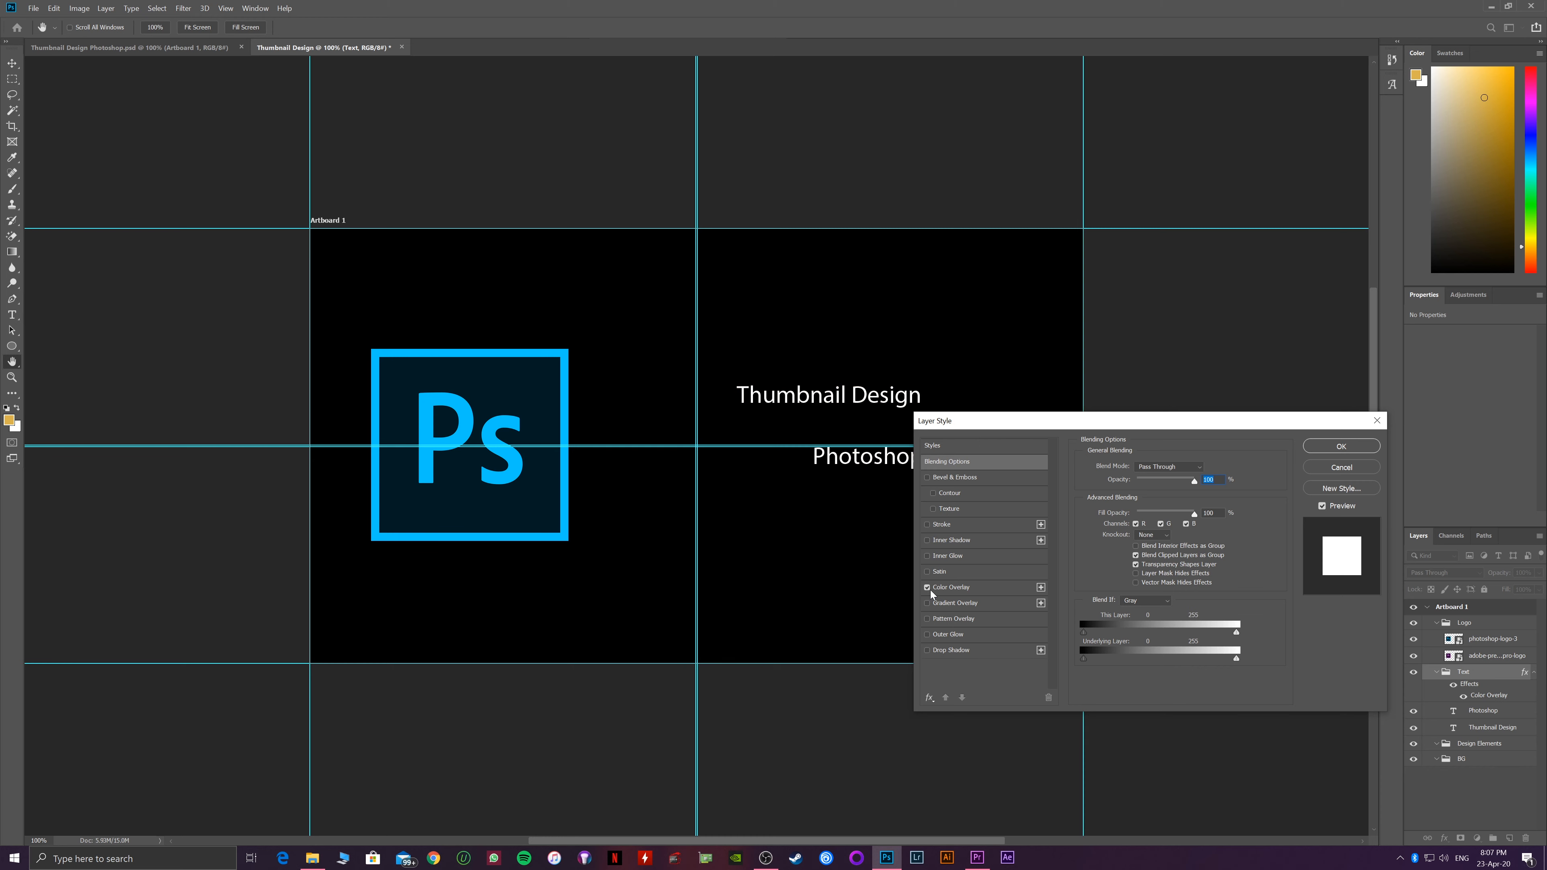
click(961, 589)
click(1203, 469)
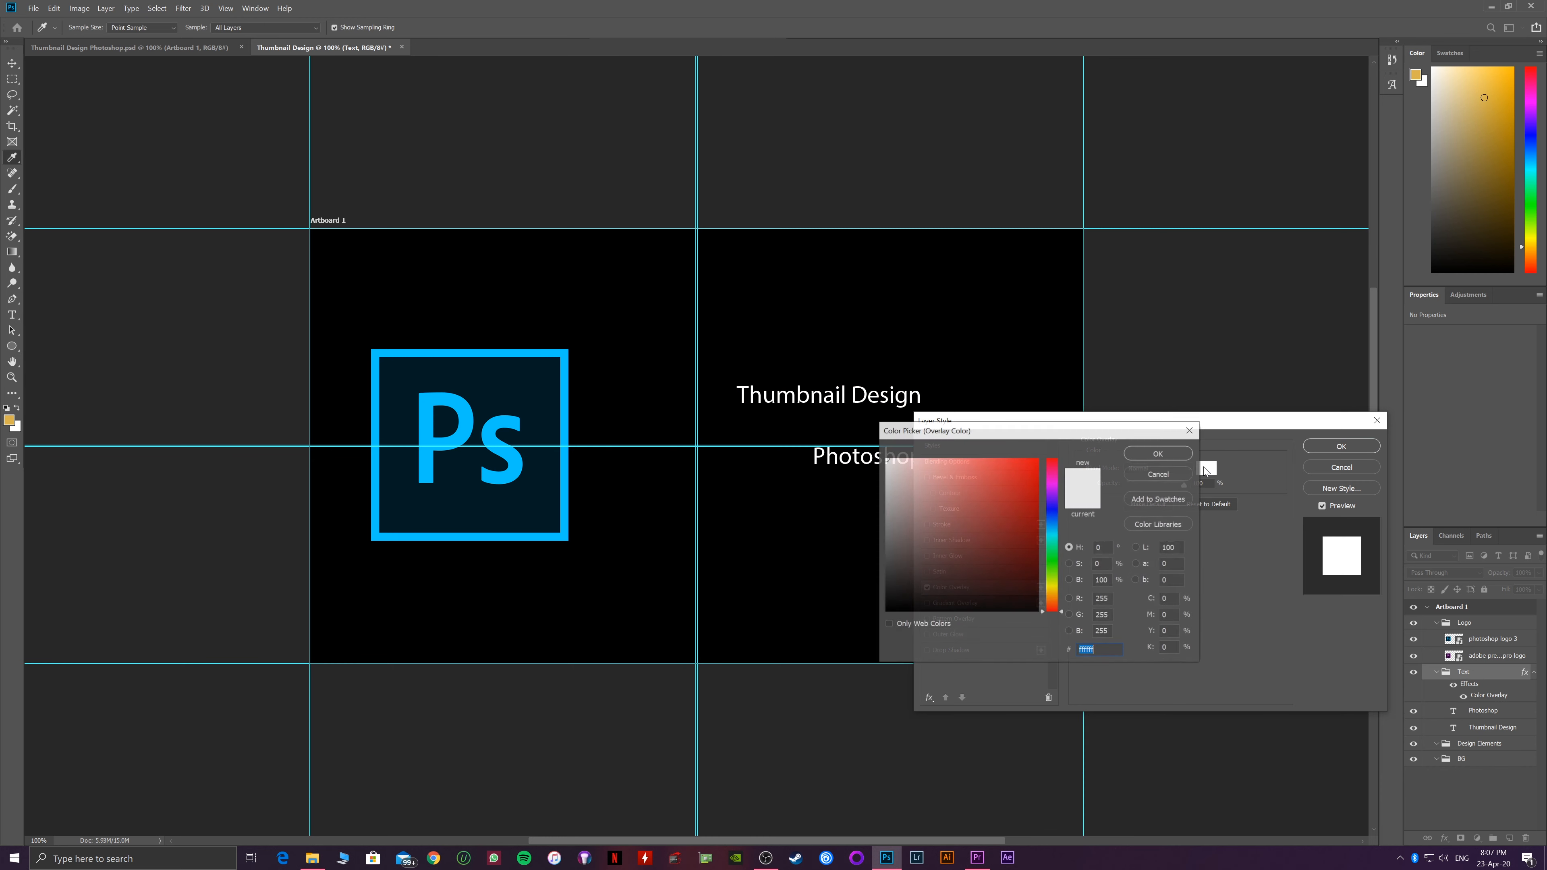
click(469, 398)
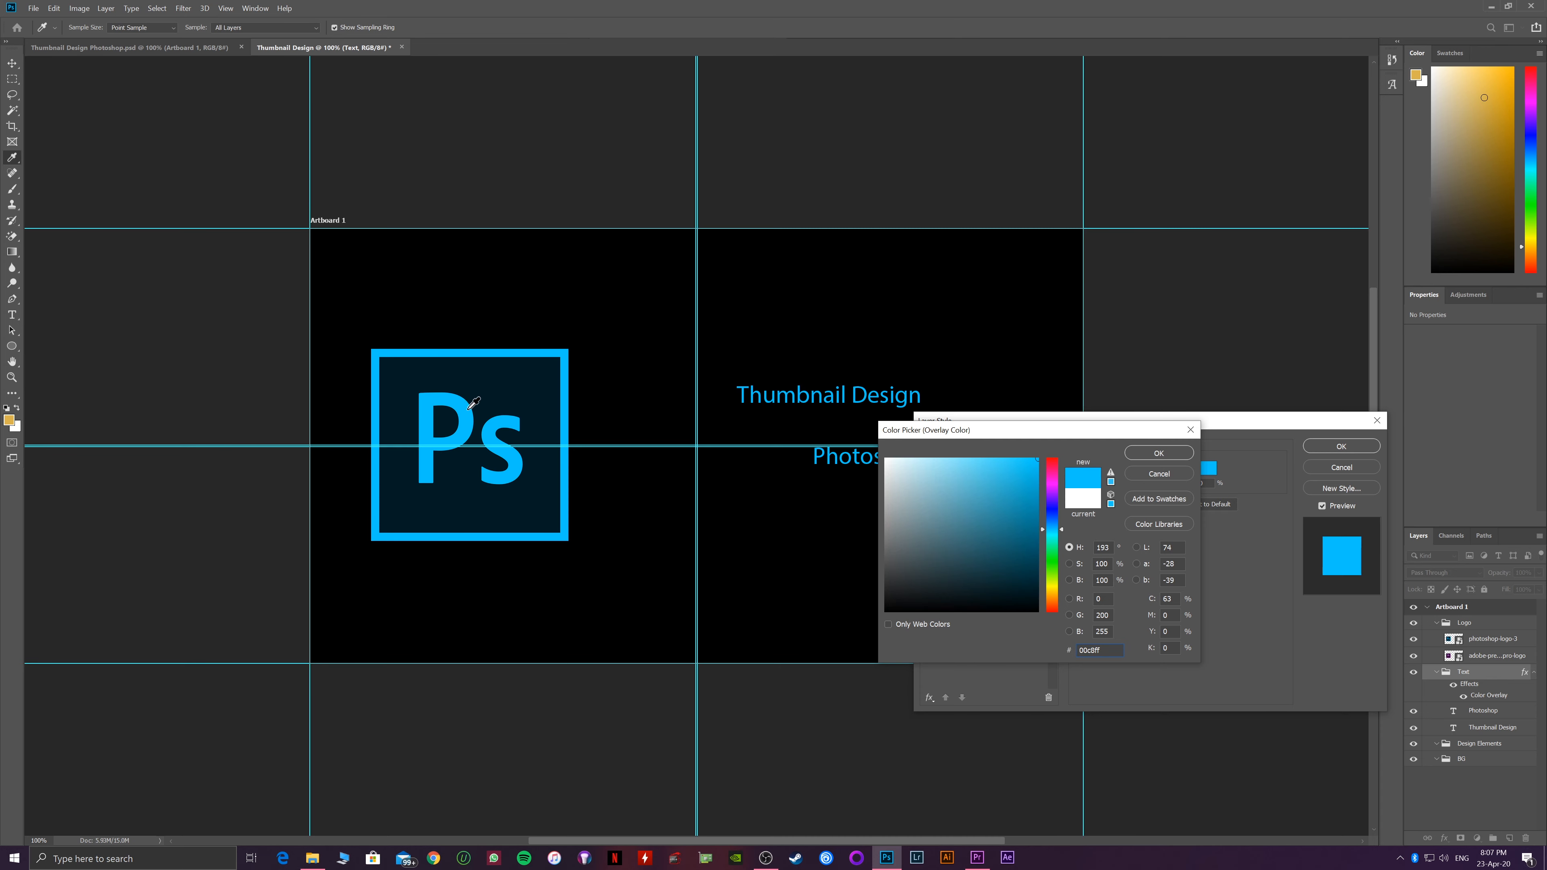
click(1159, 453)
click(1334, 446)
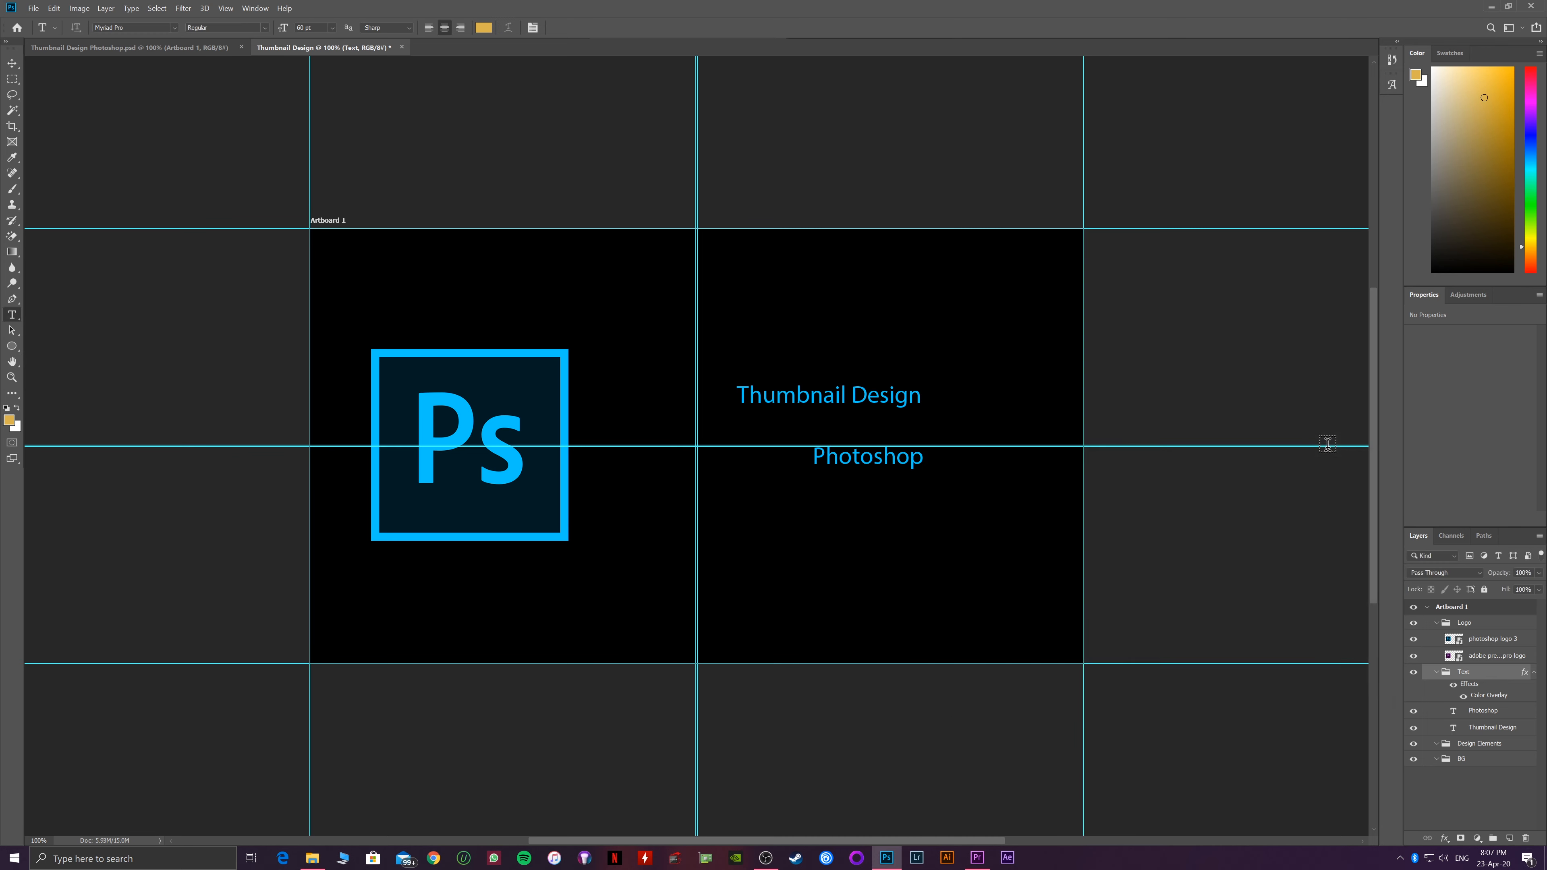
Enlarge the Thumbnail Design text to about 89 pt and position it just above the horizontal middle guides, beside the logo
click(1491, 712)
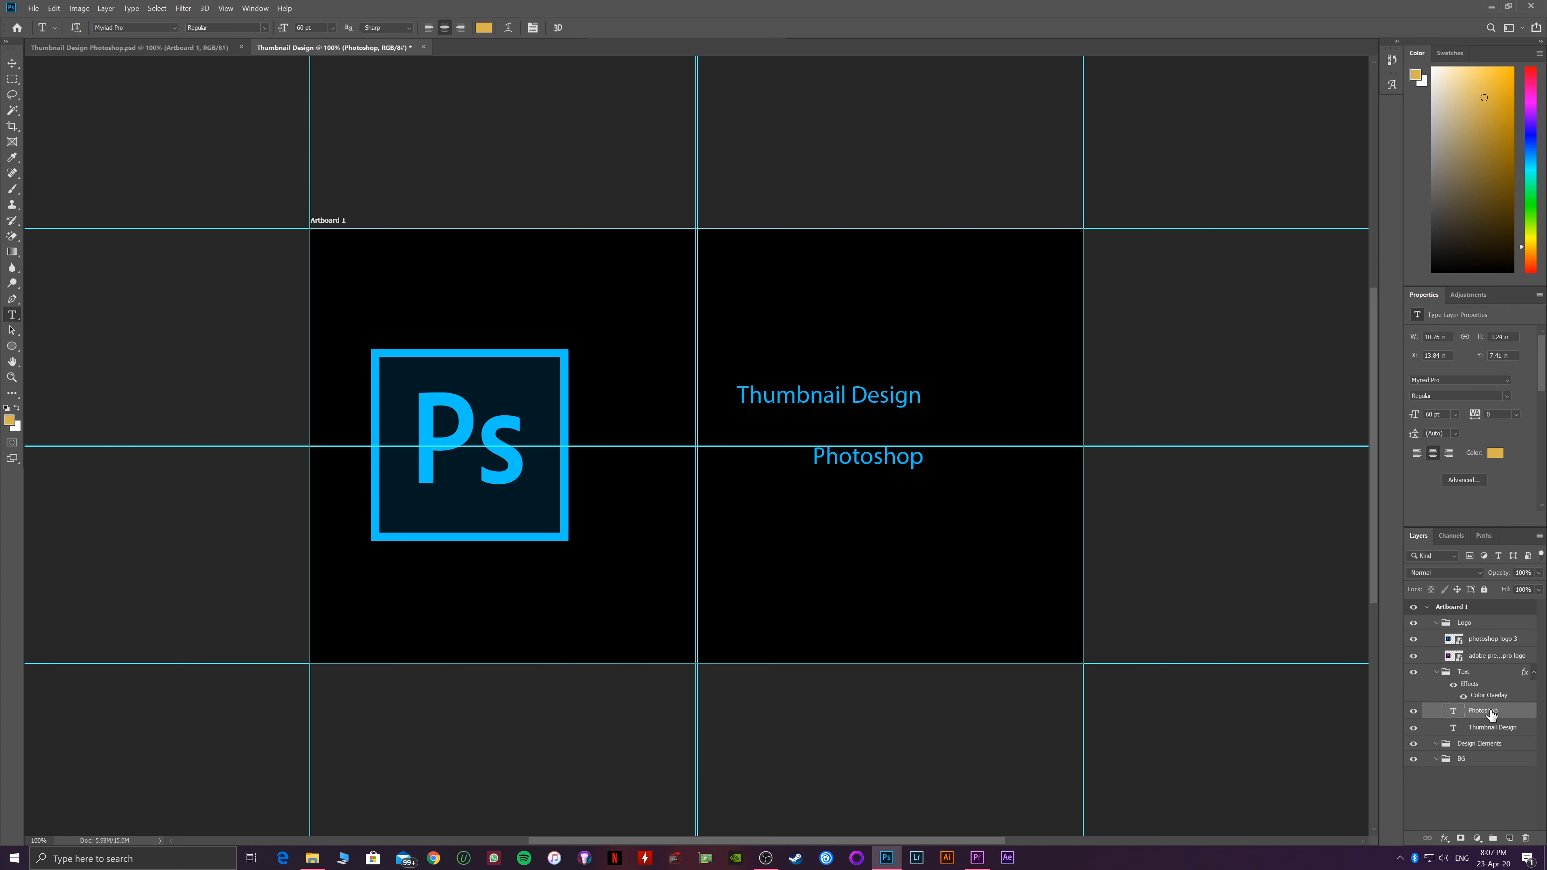
click(1497, 730)
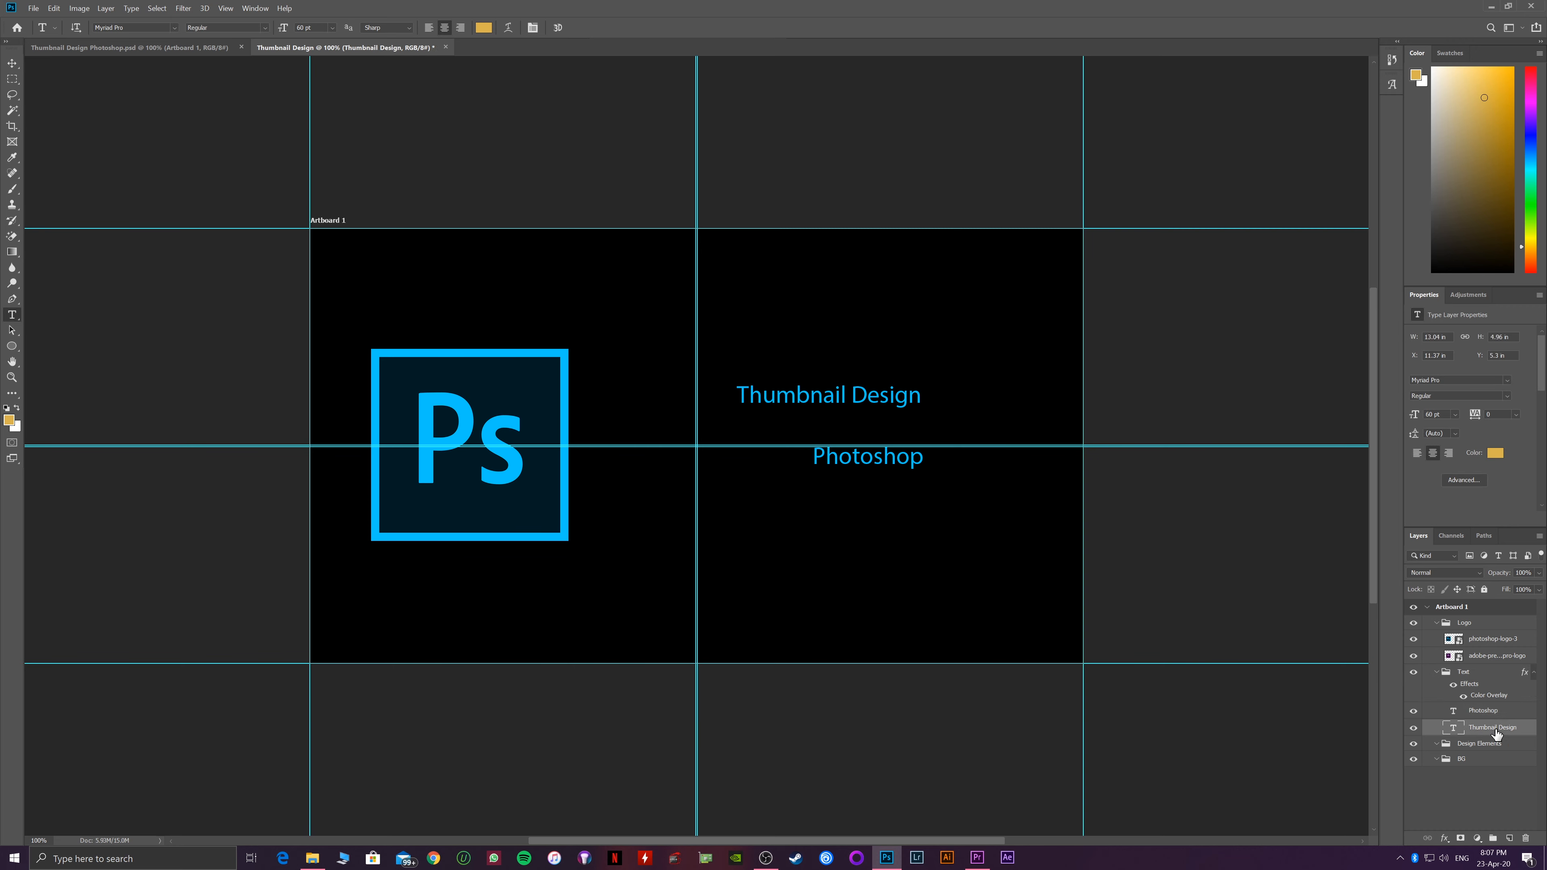
key(ctrl+t)
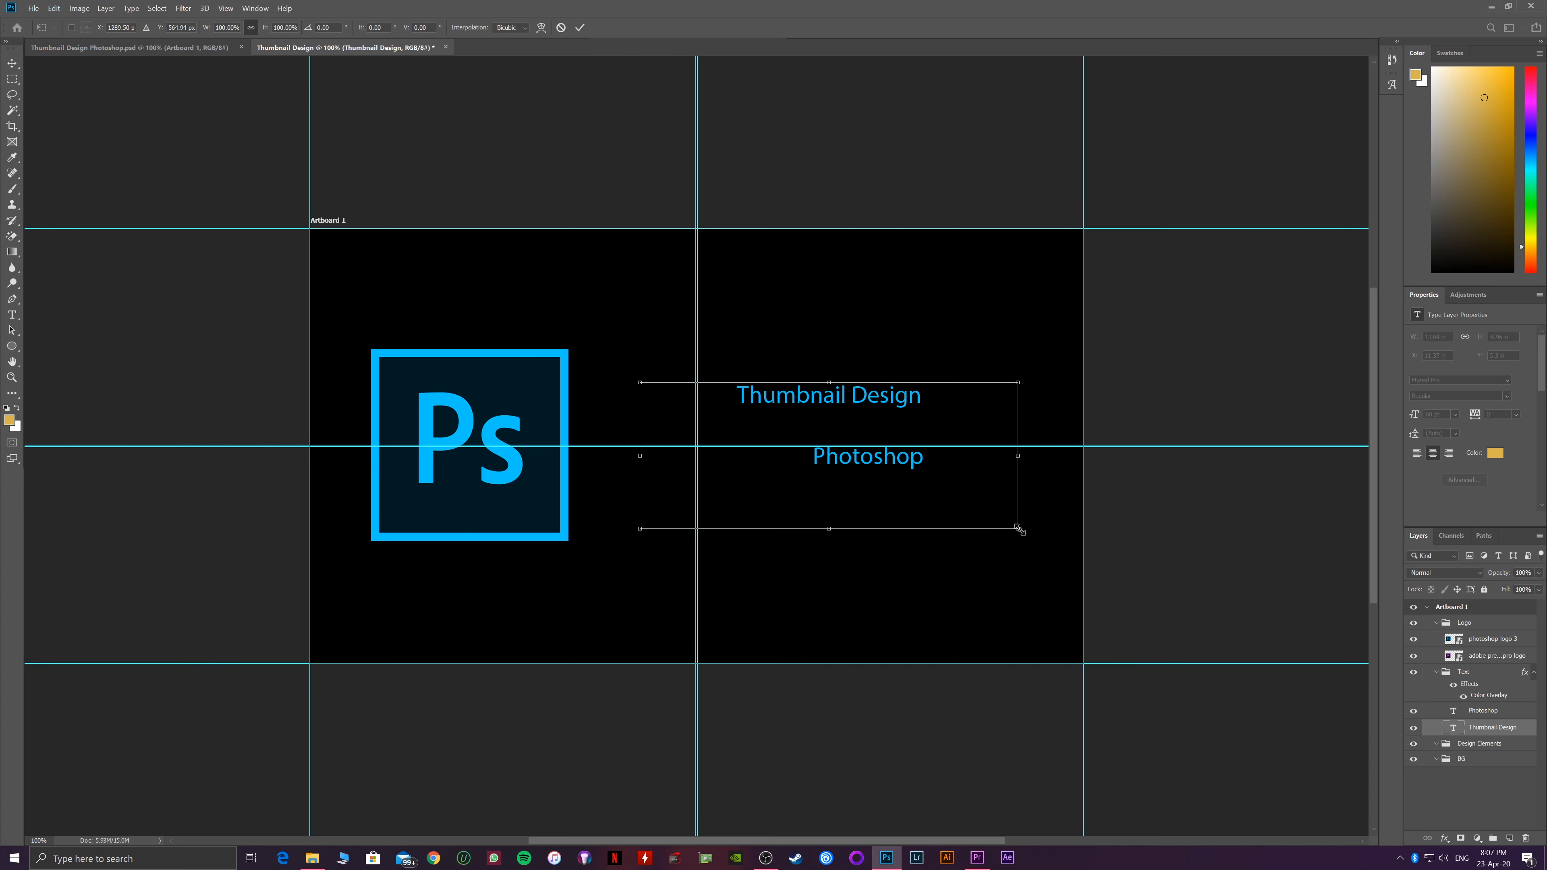
drag(1018, 528, 899, 526)
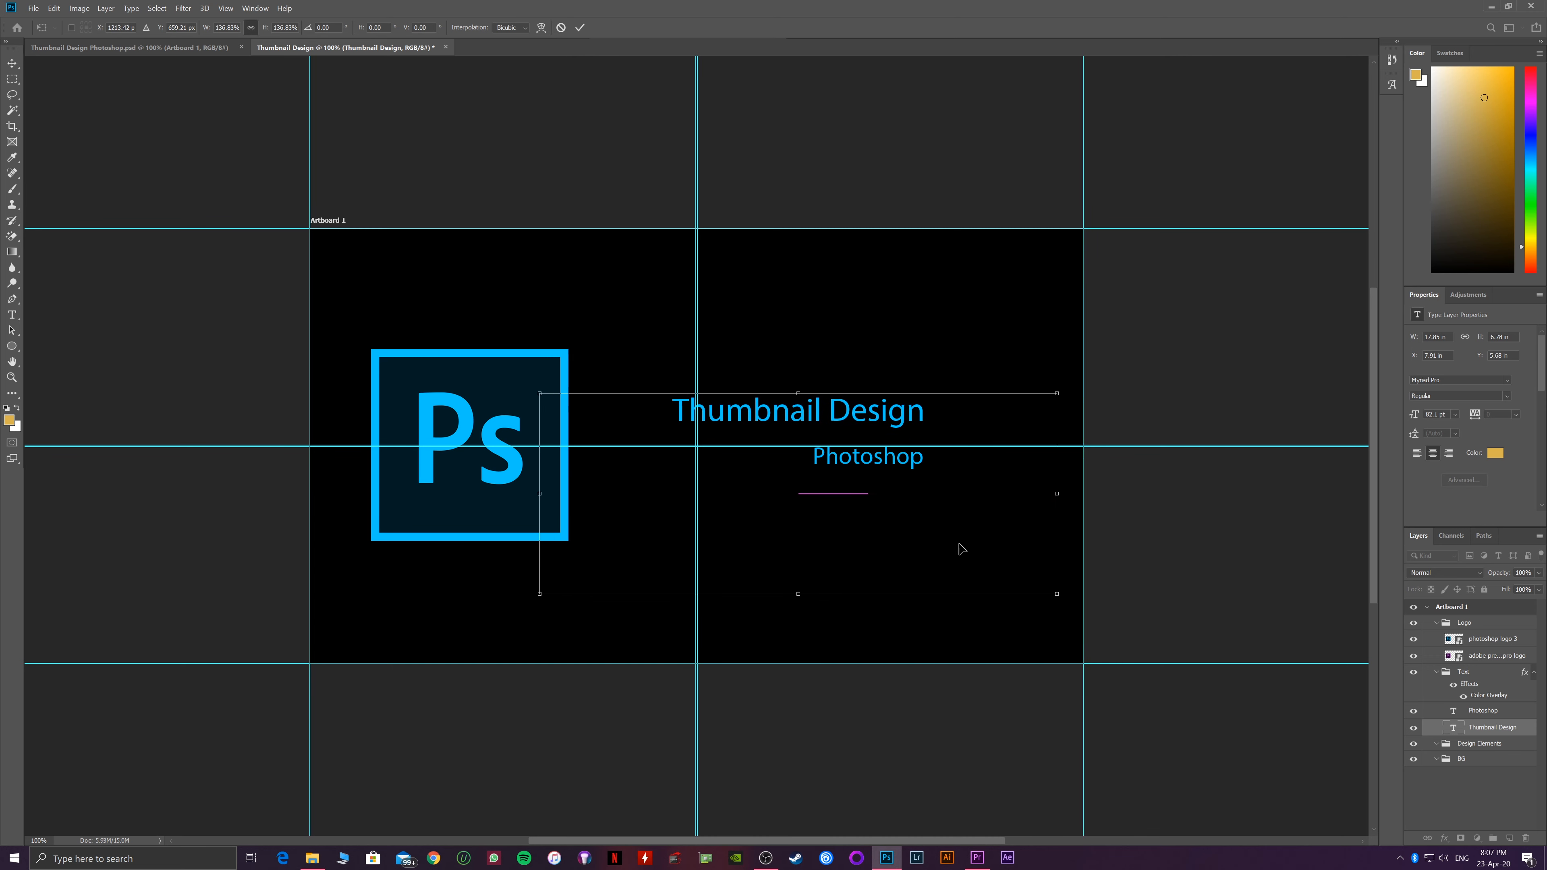
drag(1055, 592, 1101, 611)
drag(996, 553, 971, 551)
key(Return)
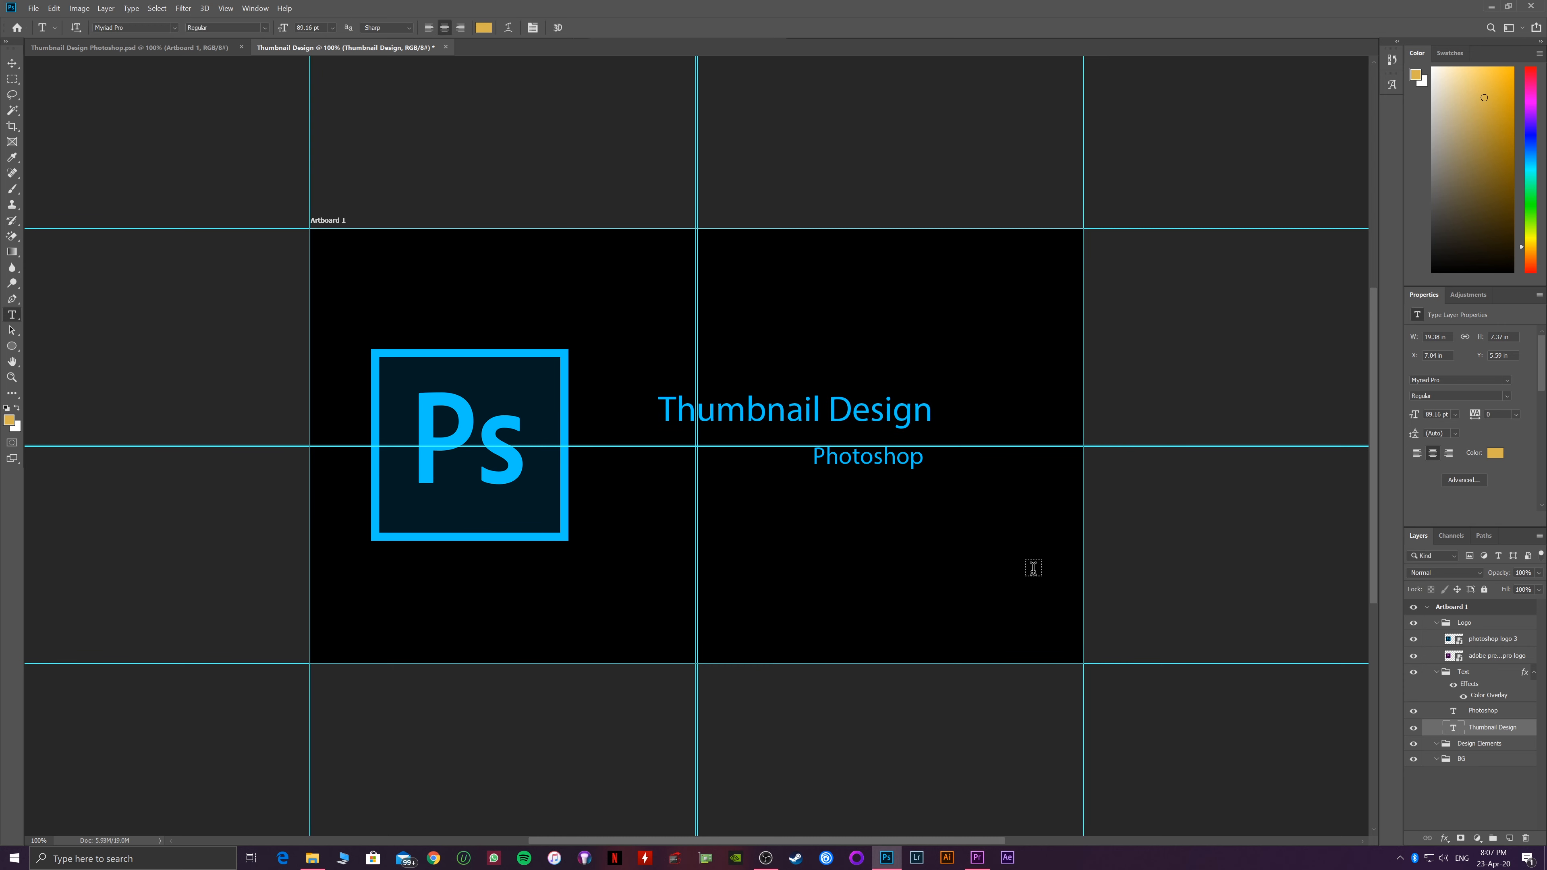
Enlarge the Photoshop text to about 85 pt and centre it beneath the Thumbnail Design line
click(1501, 713)
key(ctrl+t)
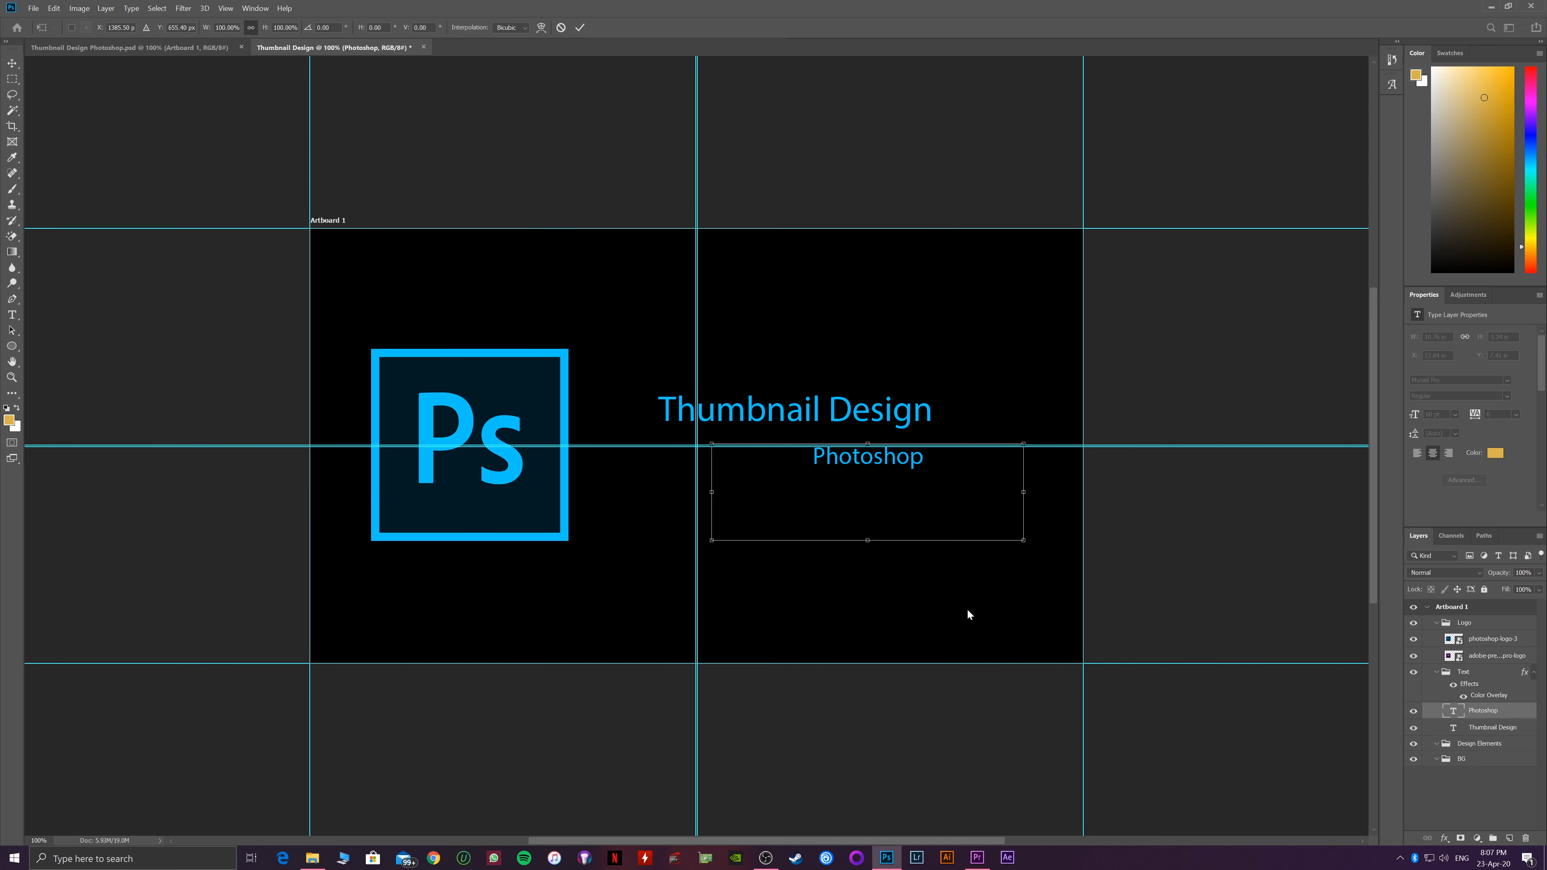
mouse_move(708, 543)
mouse_down()
mouse_move(583, 598)
mouse_move(729, 540)
mouse_up()
key(Return)
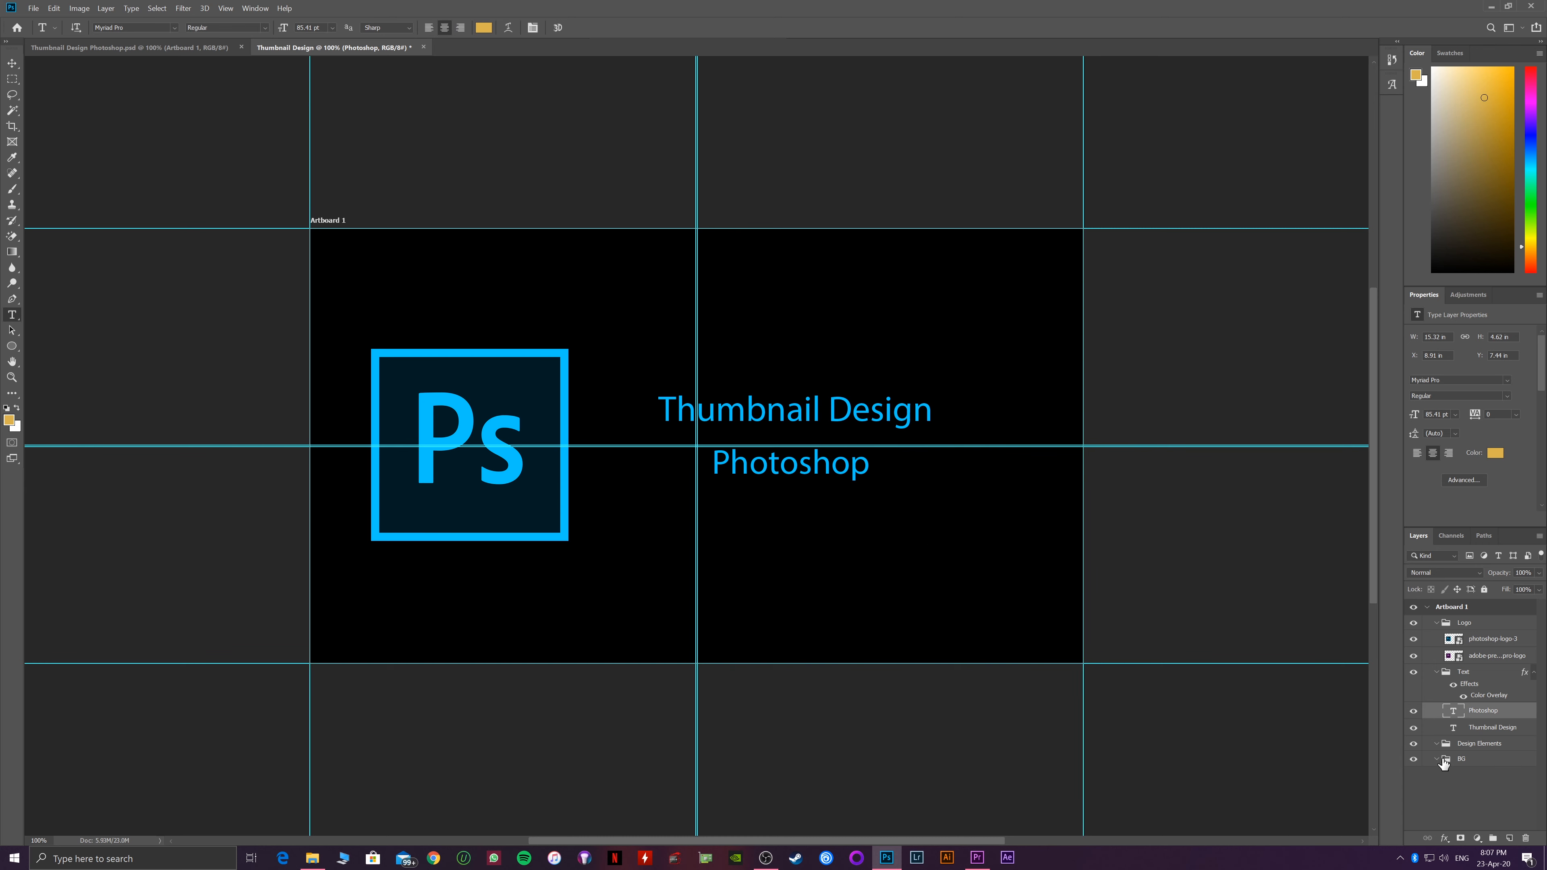
Create a new layer in the BG group and fill it with the white background colour
click(1461, 765)
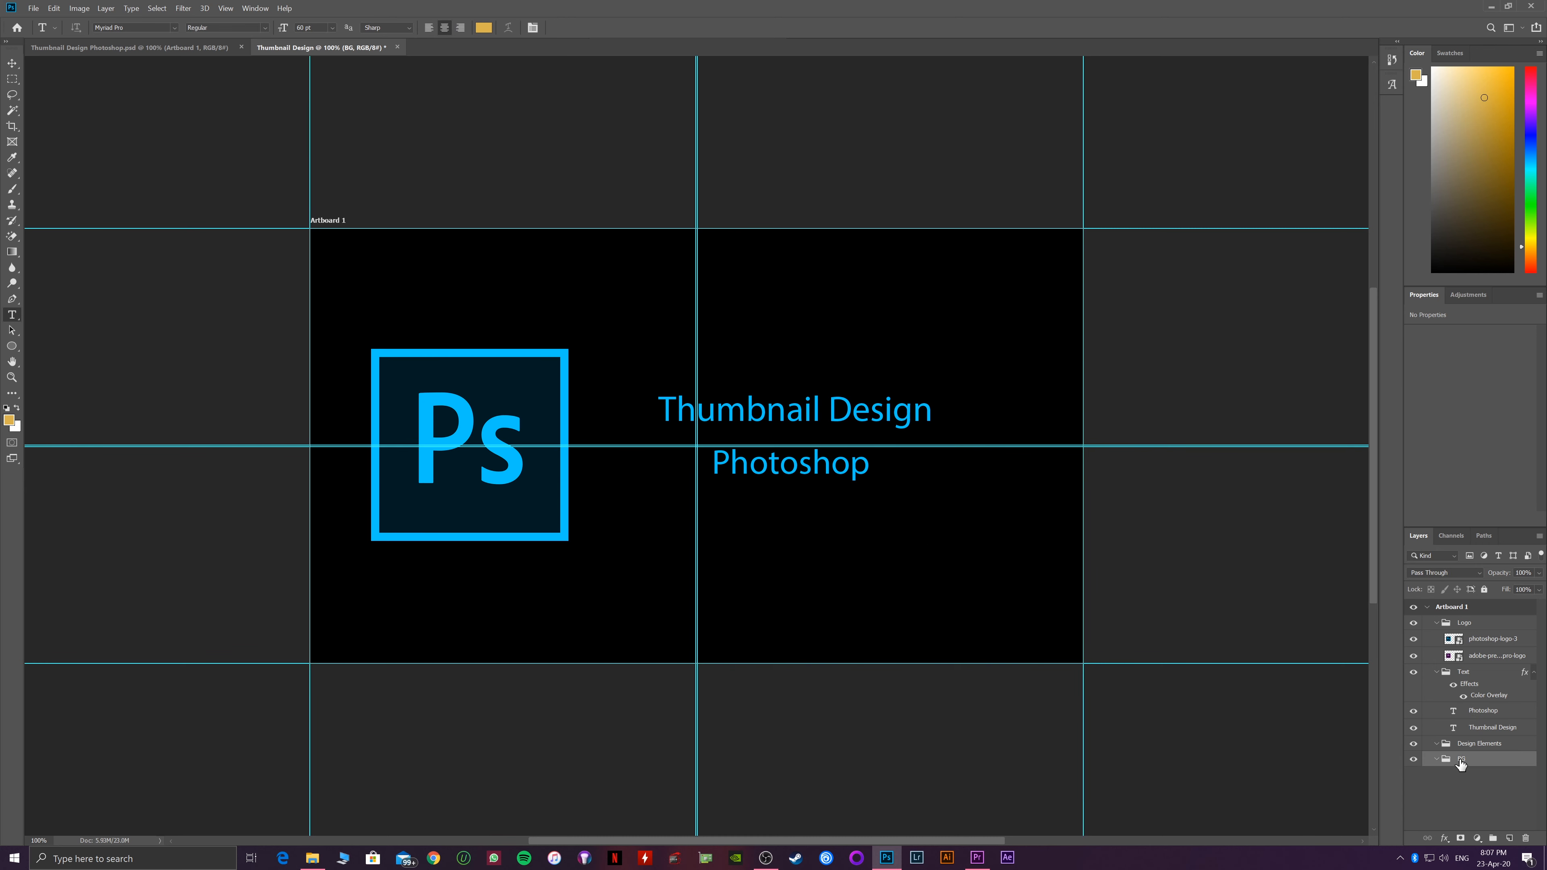
click(1509, 840)
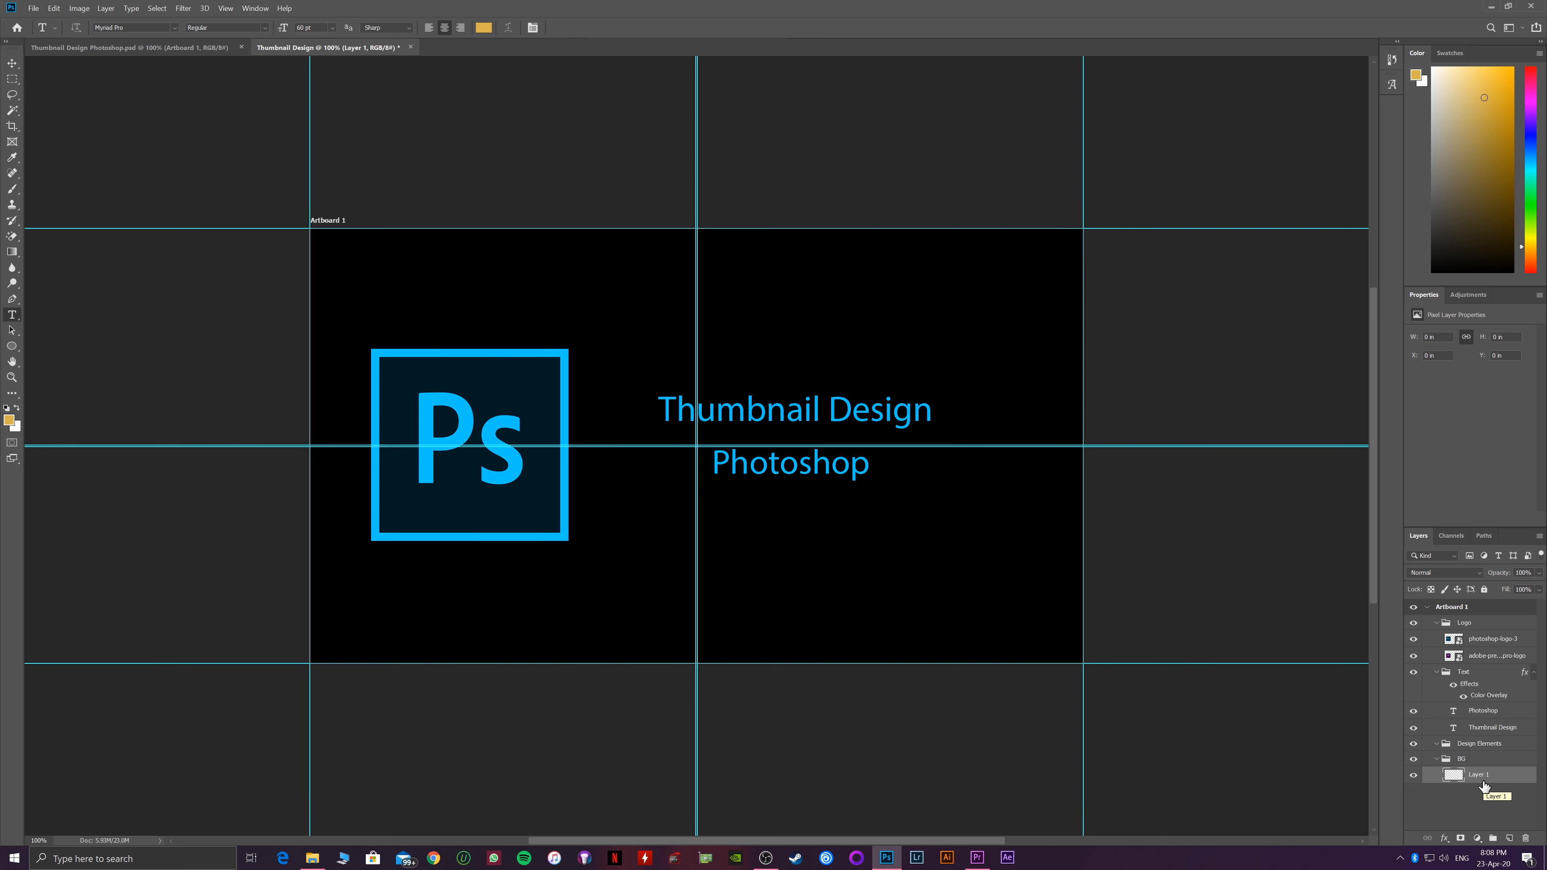
key(ctrl+BackSpace)
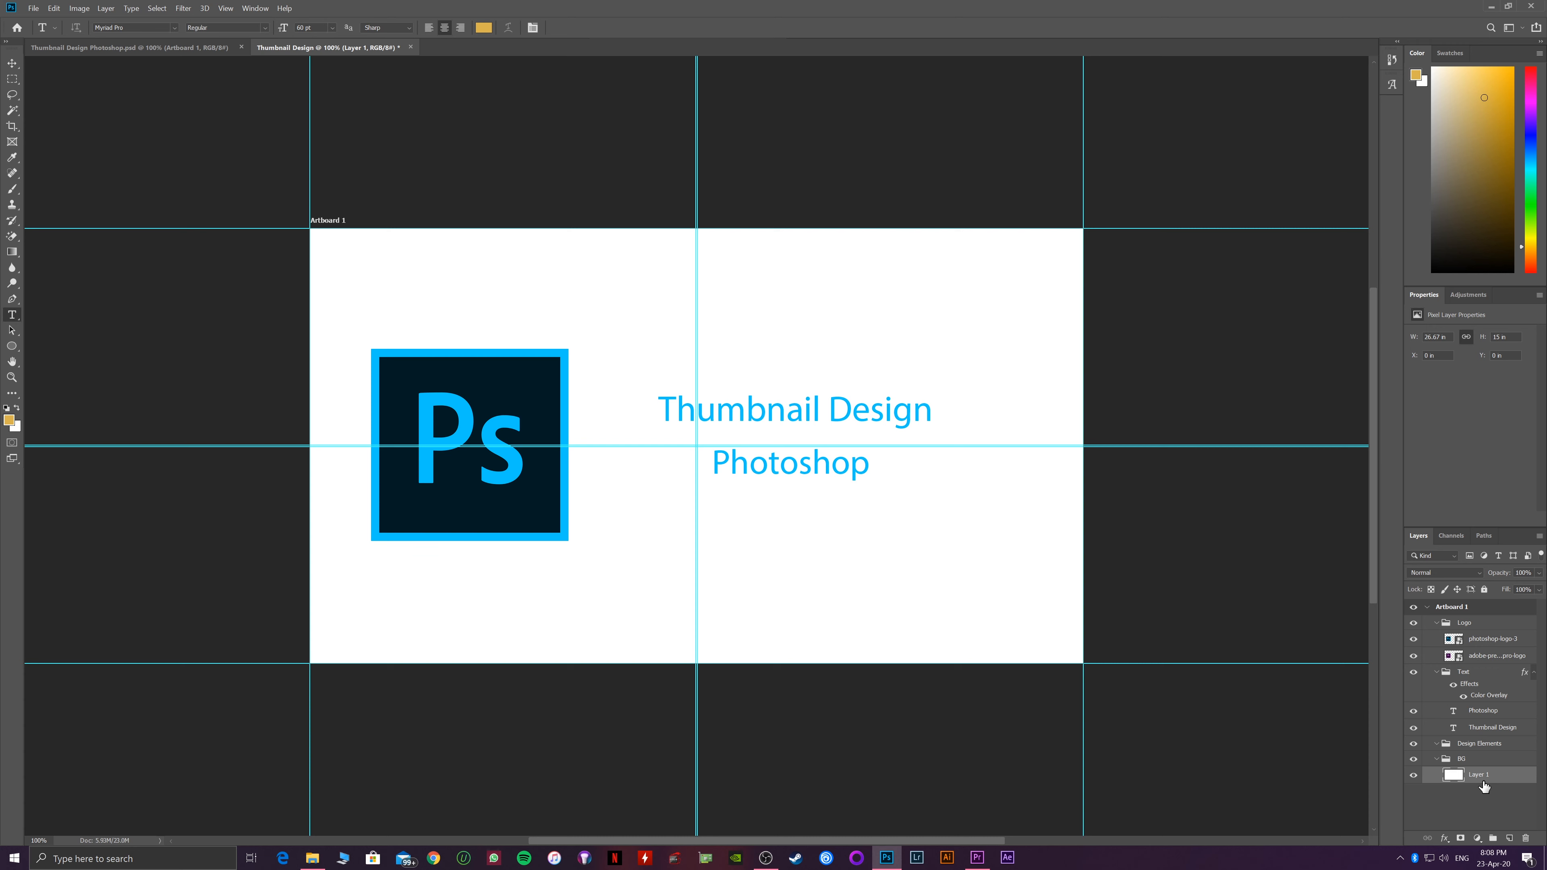
Apply a Color Overlay to the white BG layer using the dark navy sampled from inside the Ps logo (001d26)
double_click(1454, 776)
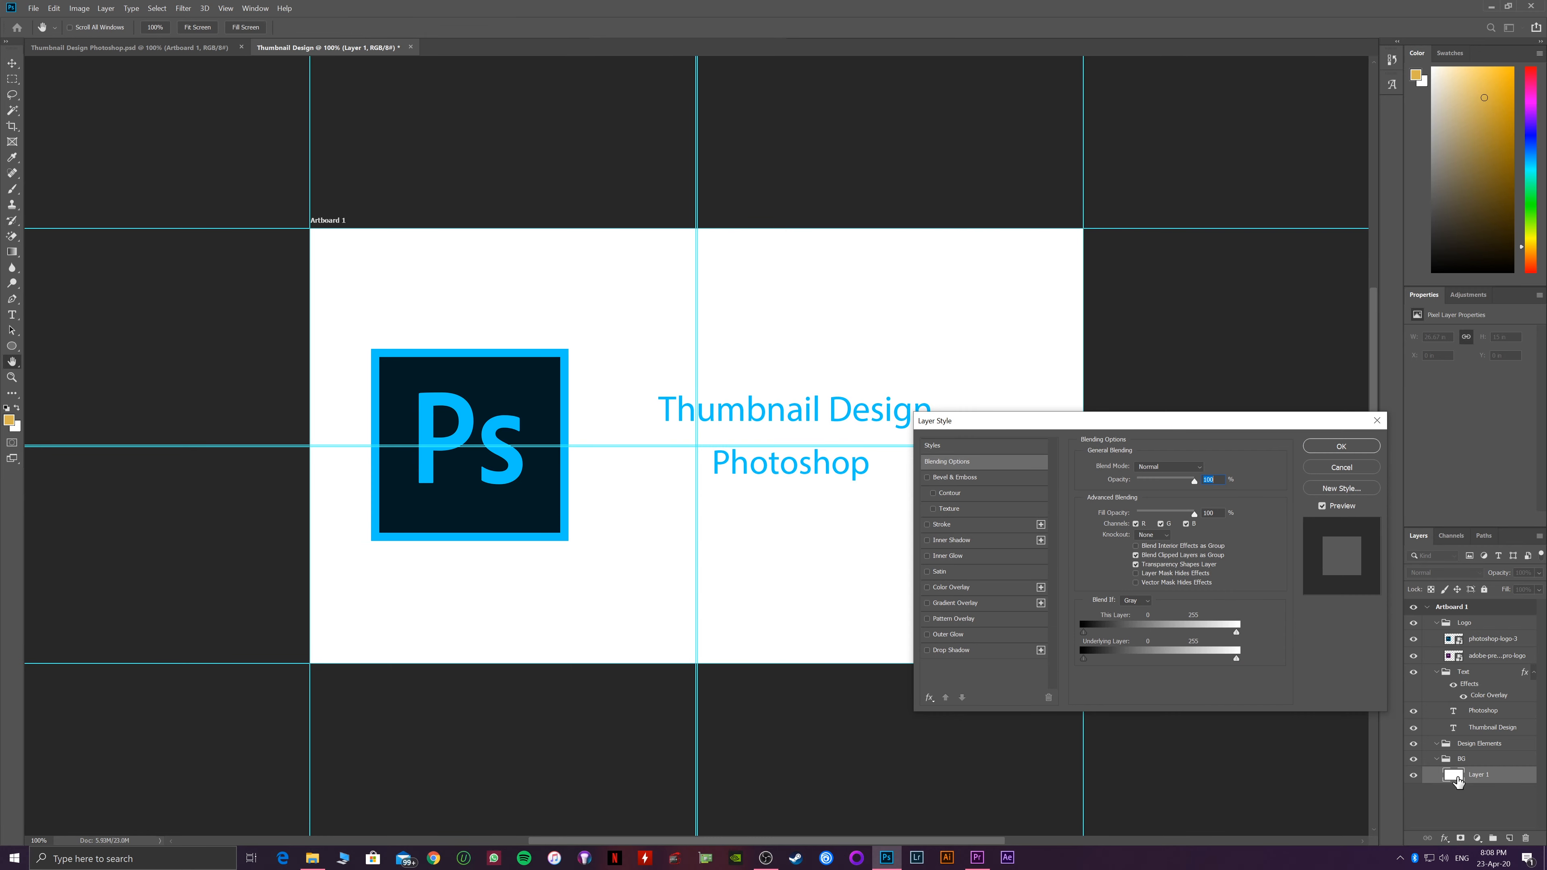
click(948, 587)
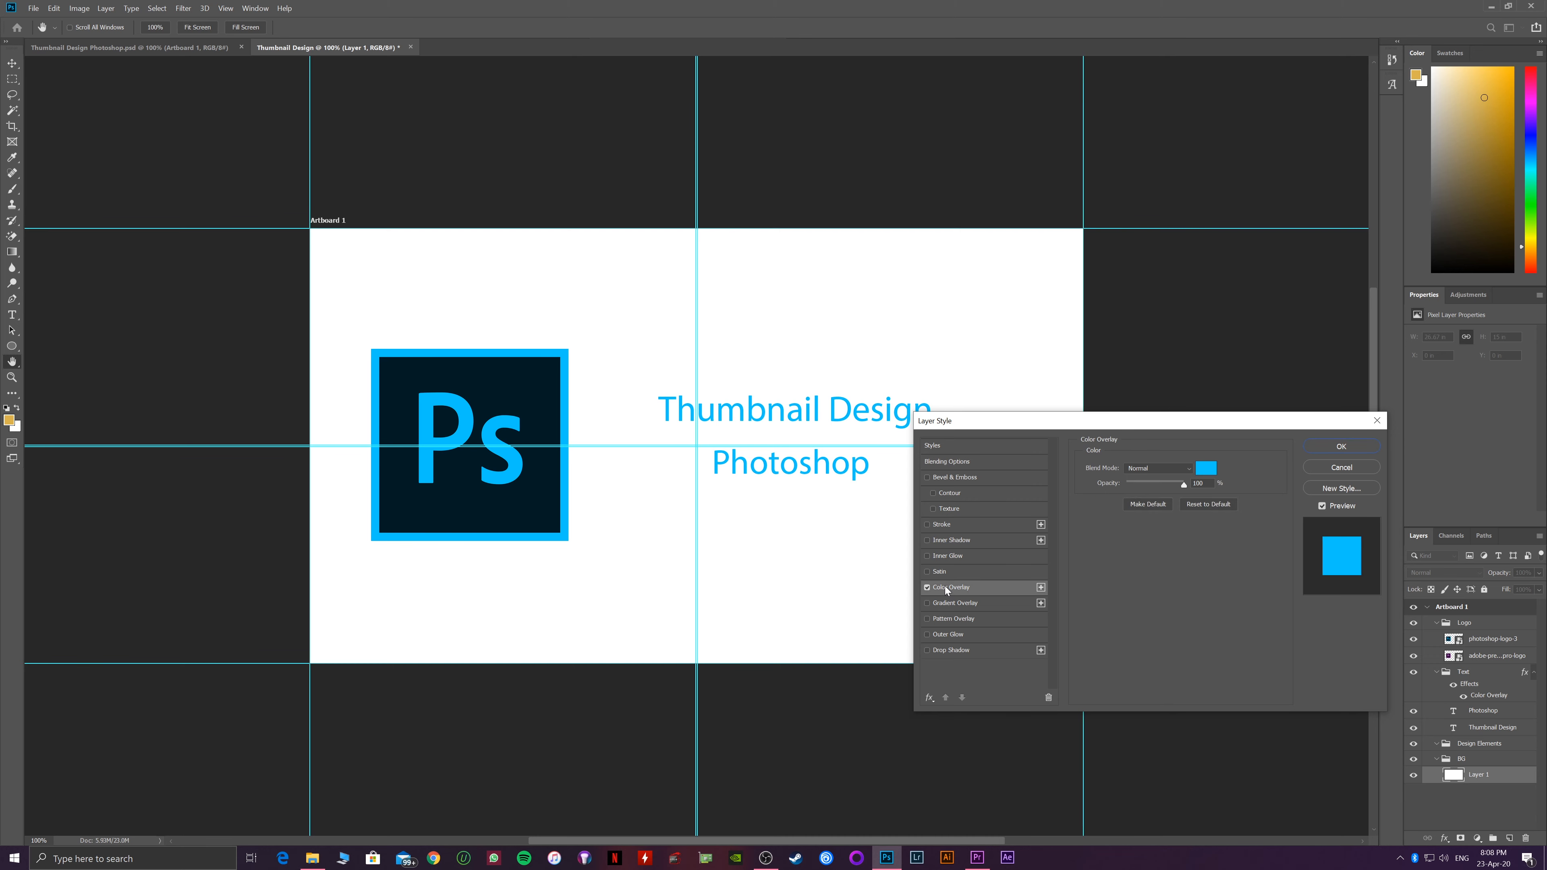
click(1208, 468)
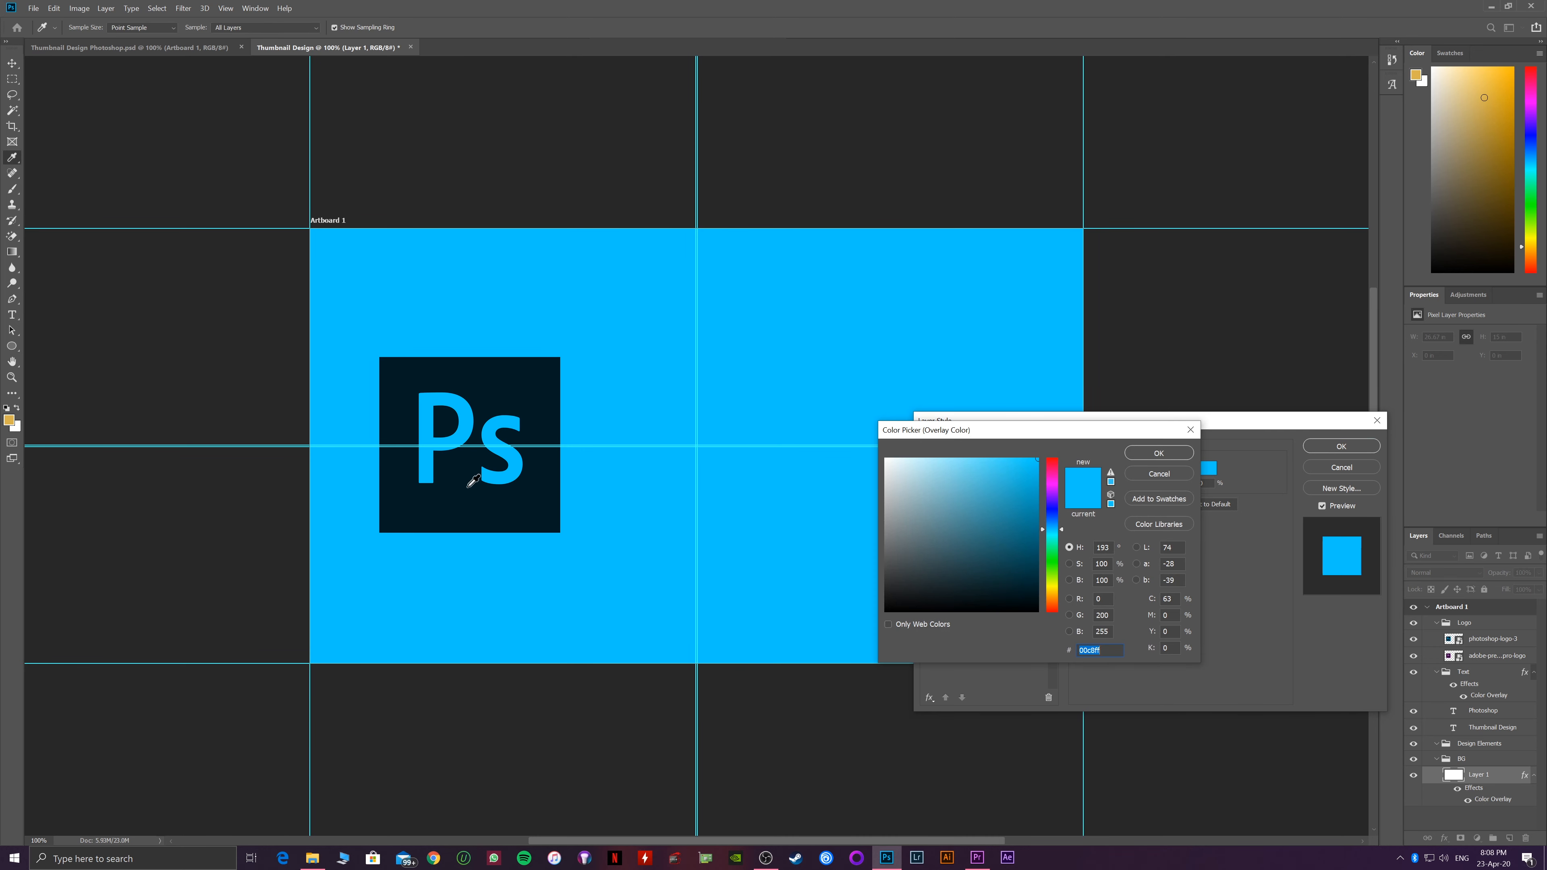
click(450, 486)
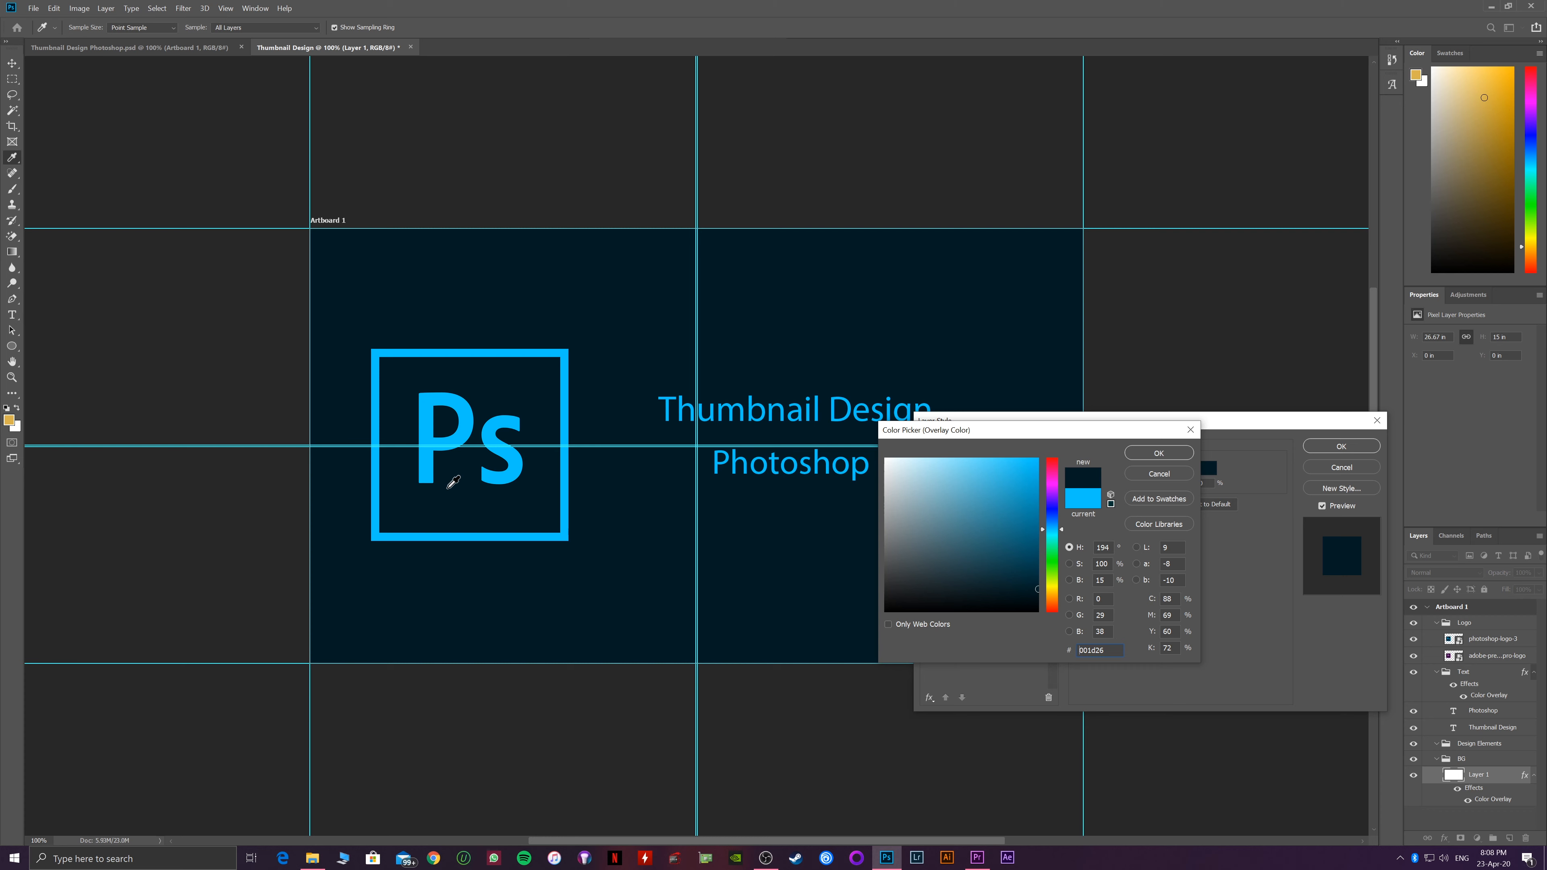
click(1159, 453)
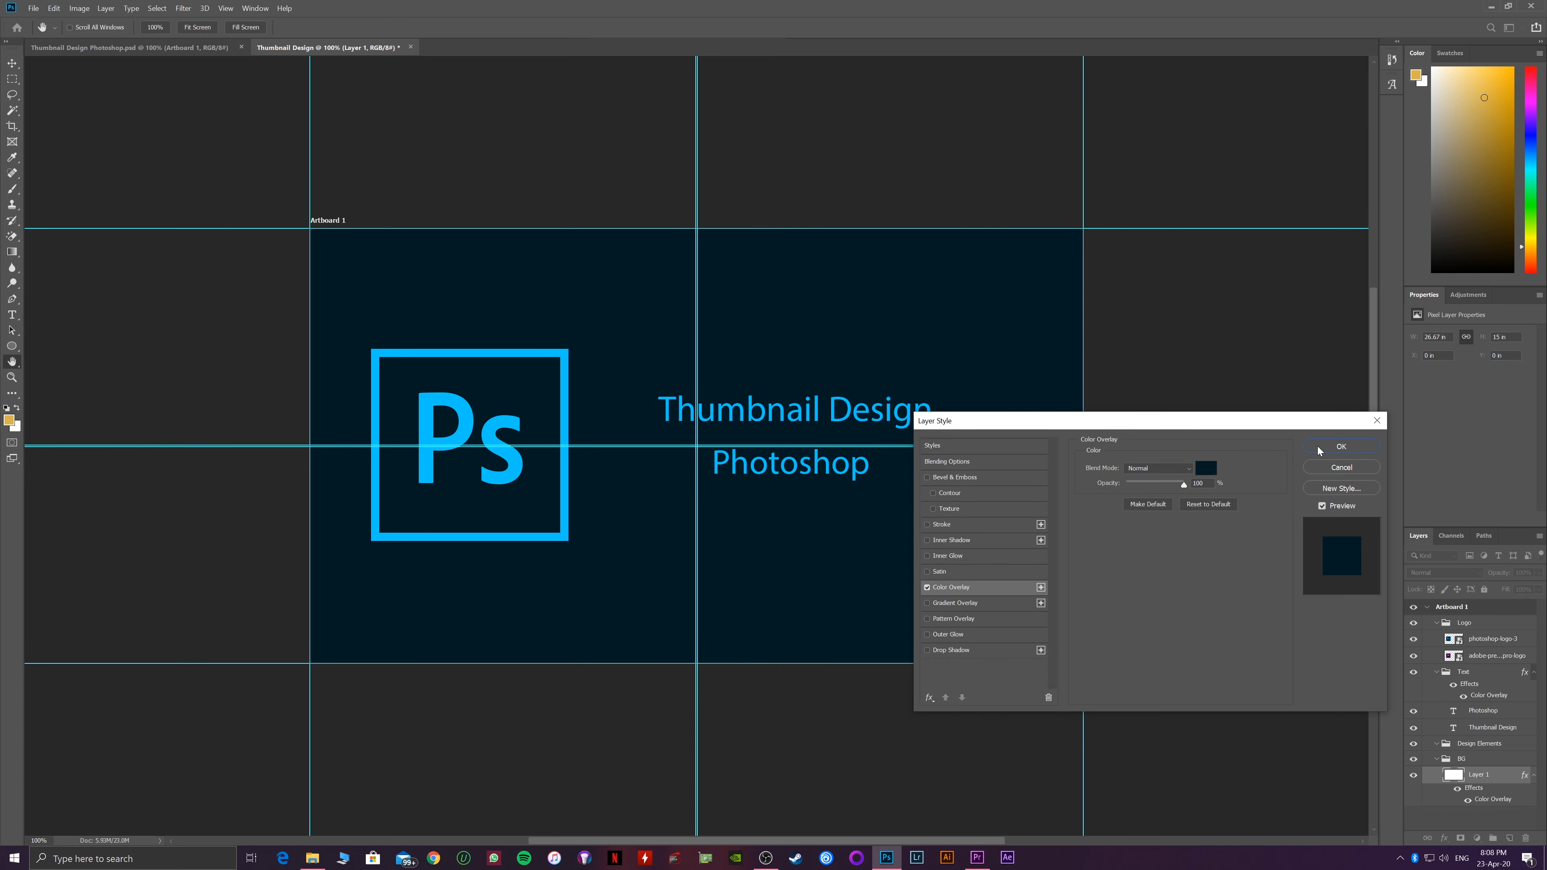
click(1340, 447)
Scale the Text group up to about 107% and shift it slightly towards the logo
key(t)
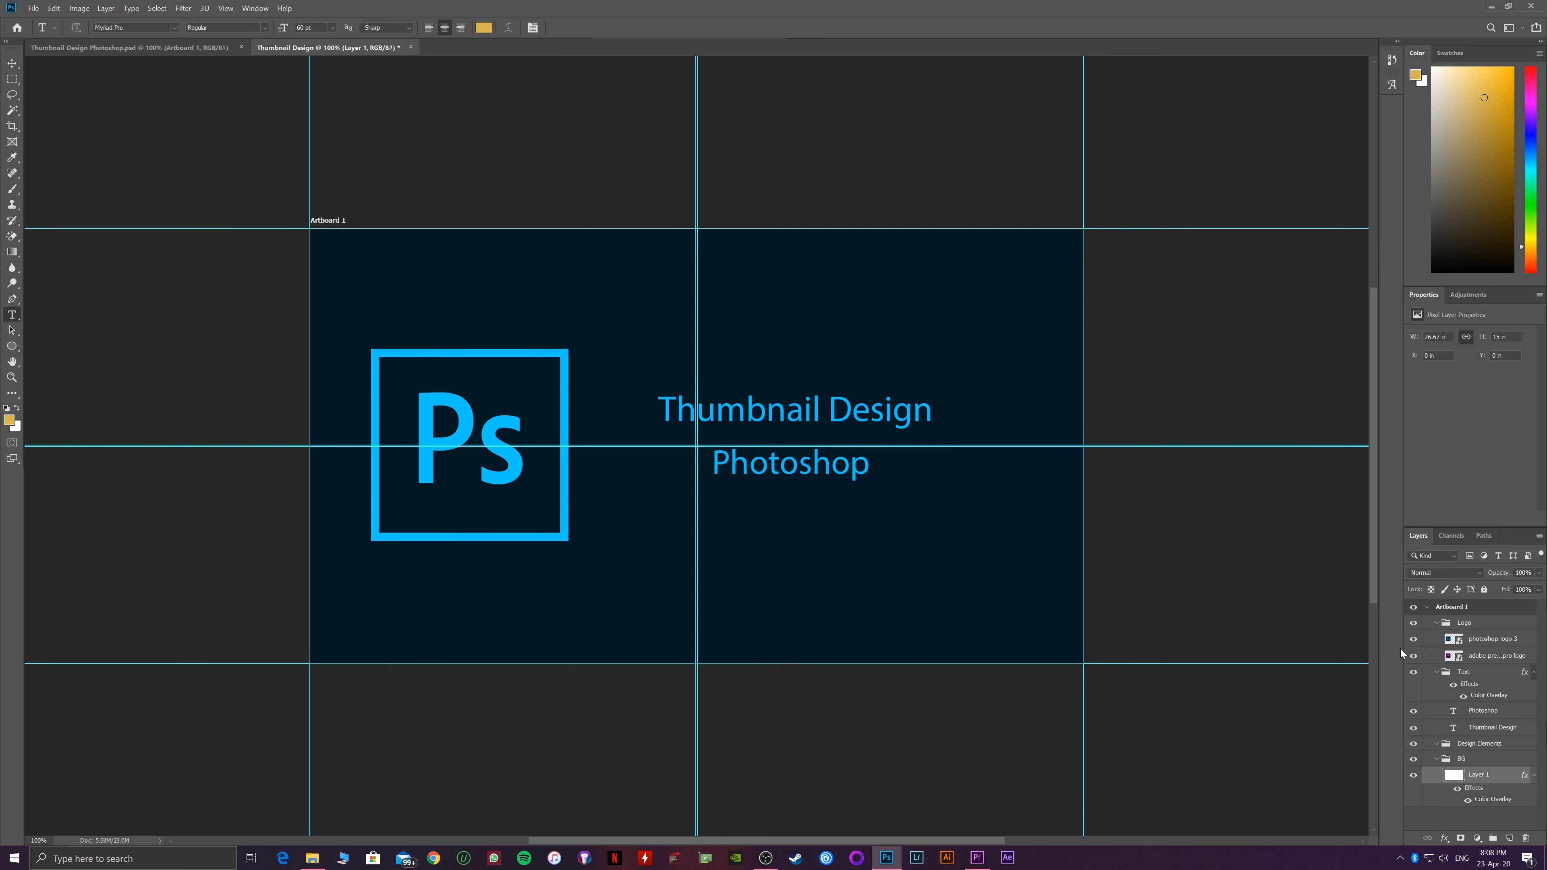
click(1472, 675)
key(ctrl+t)
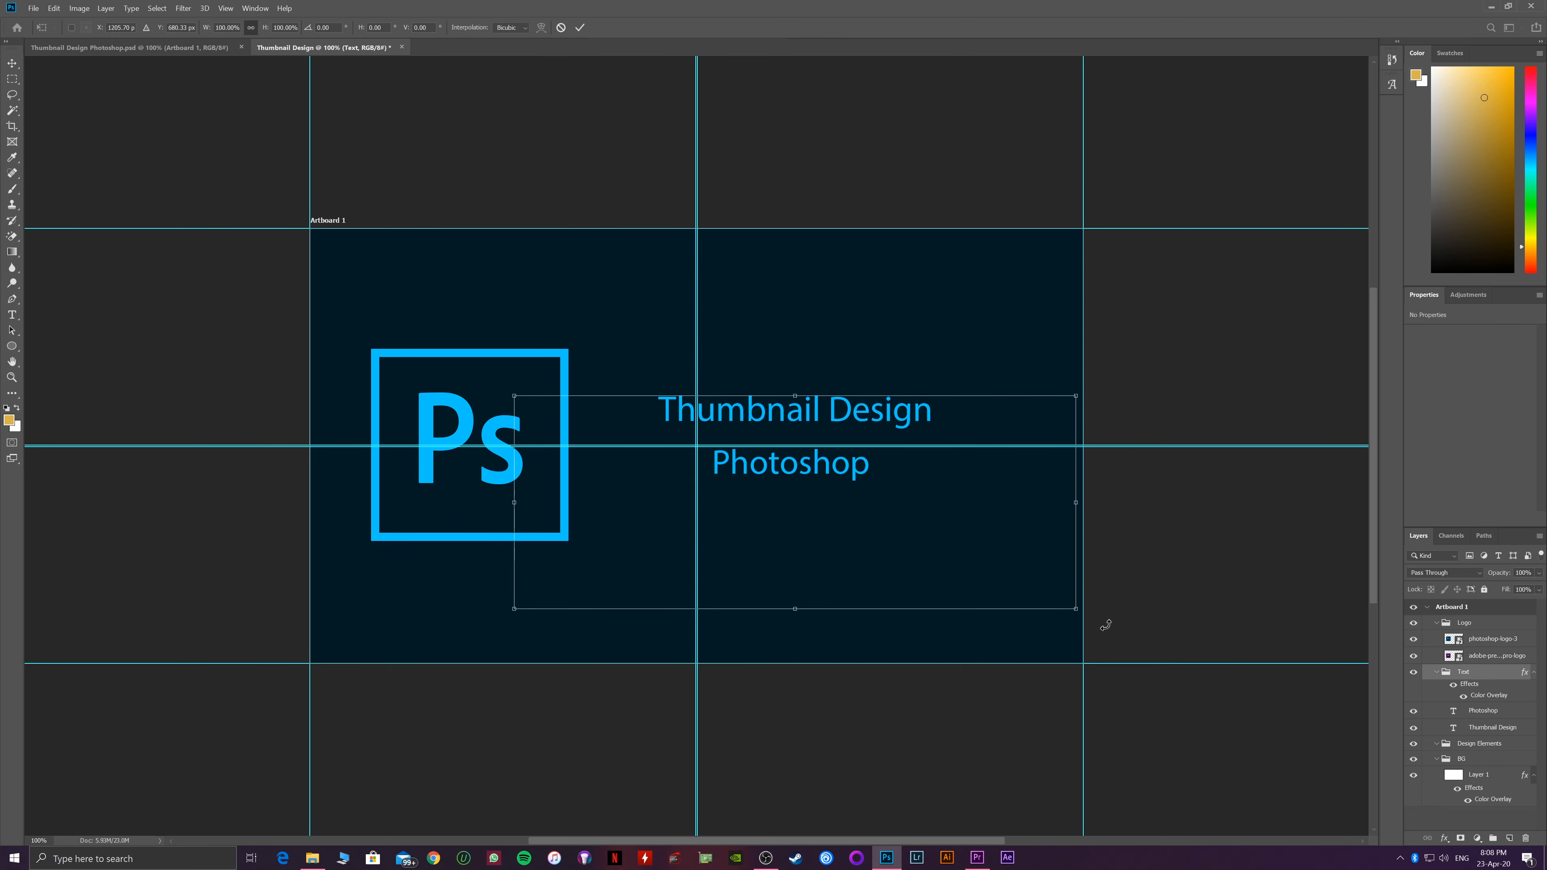
drag(1078, 612, 1119, 634)
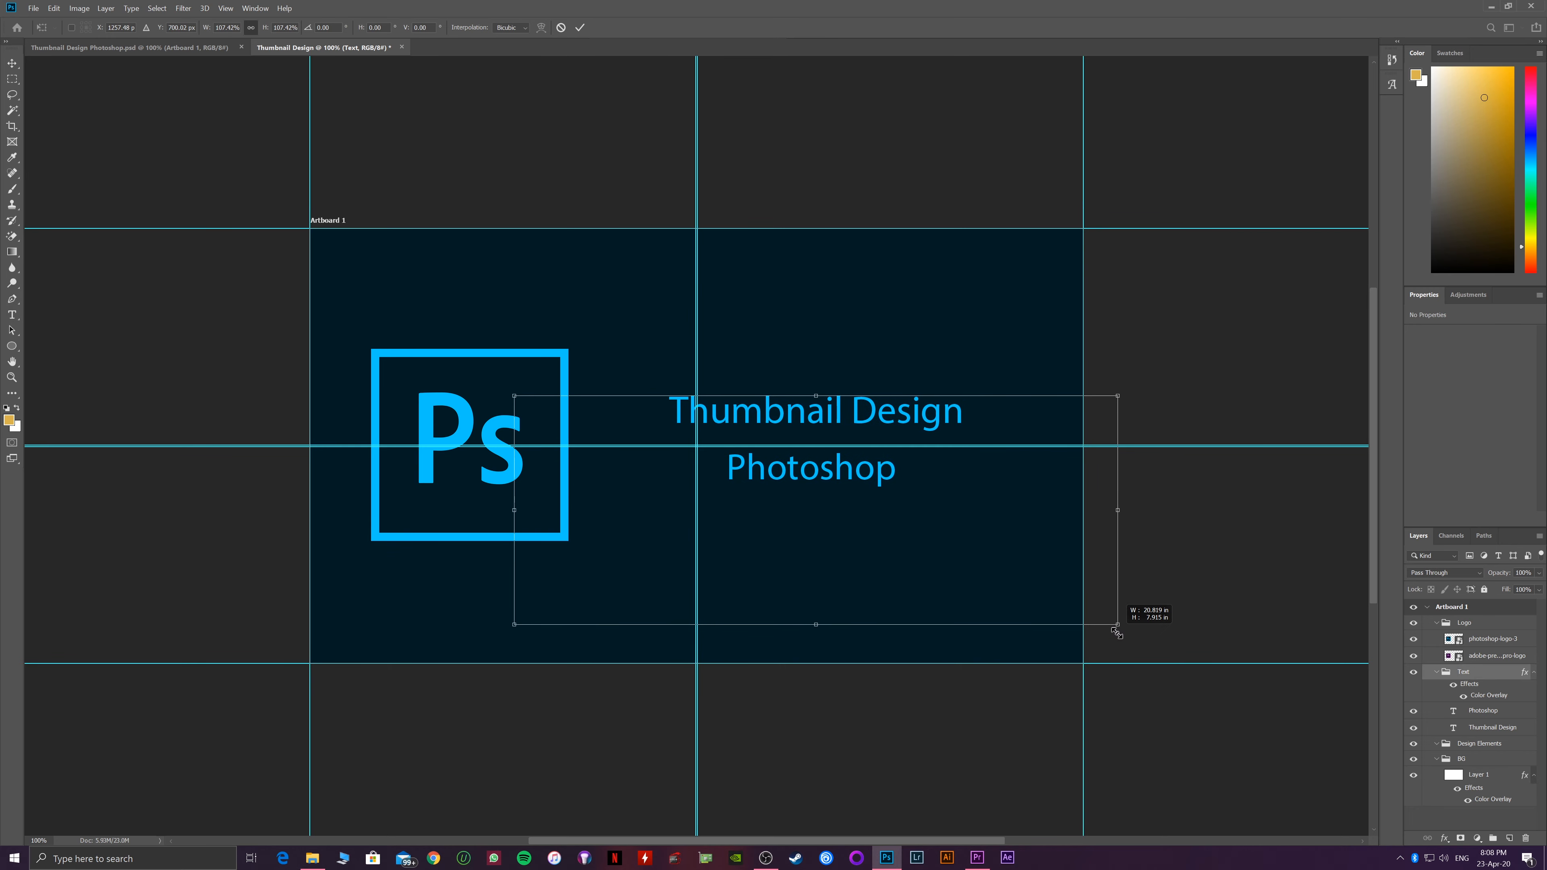
drag(1018, 583, 1000, 585)
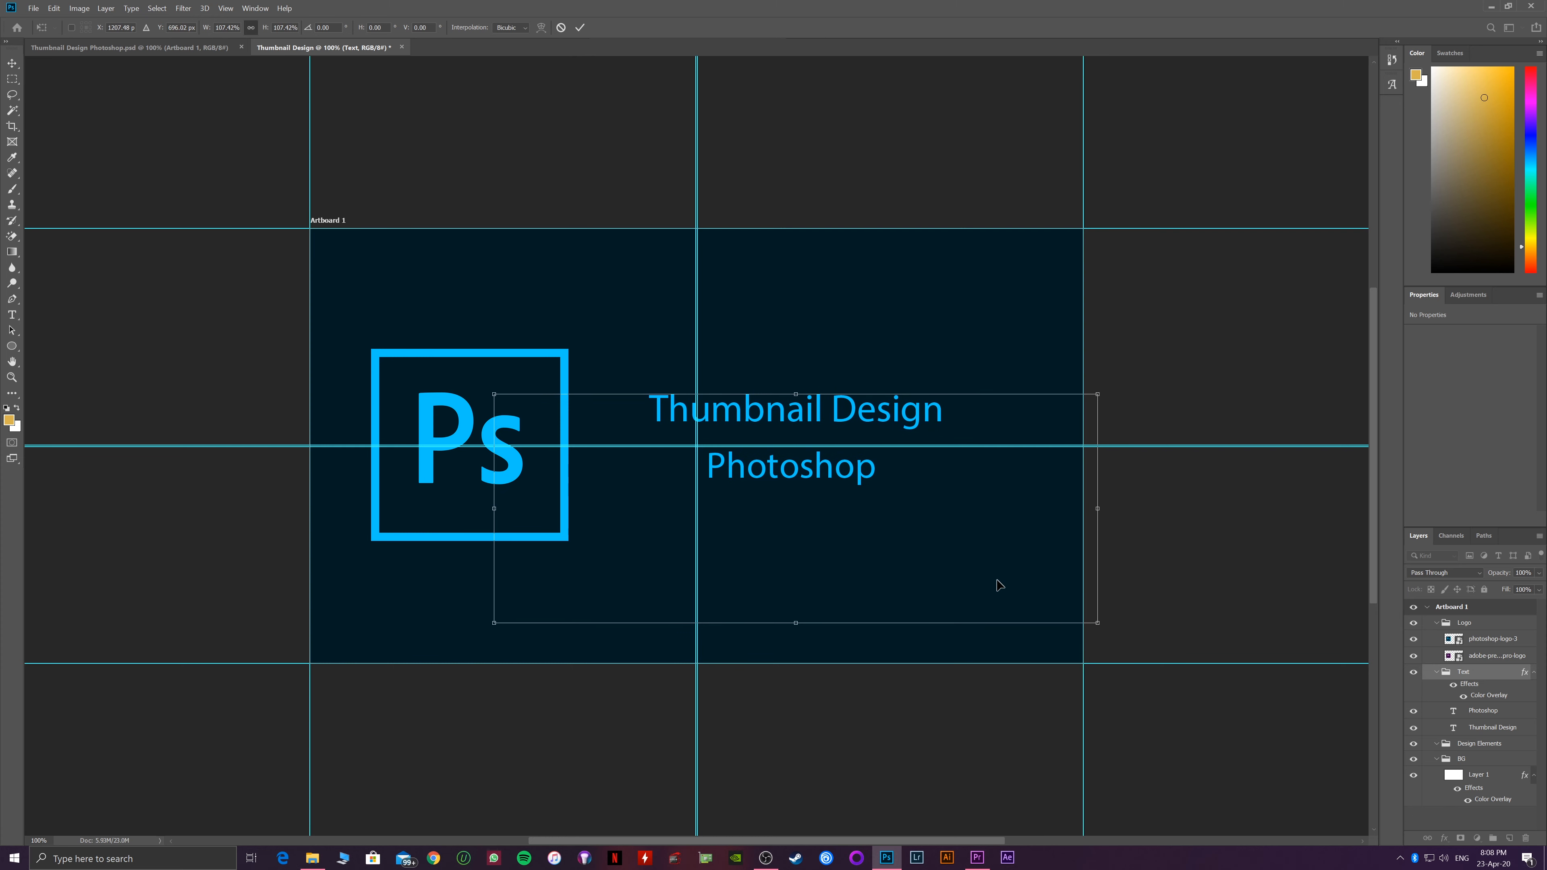
key(t)
Create a new layer in the Design Elements group and fill it with the golden-yellow foreground colour
click(1516, 744)
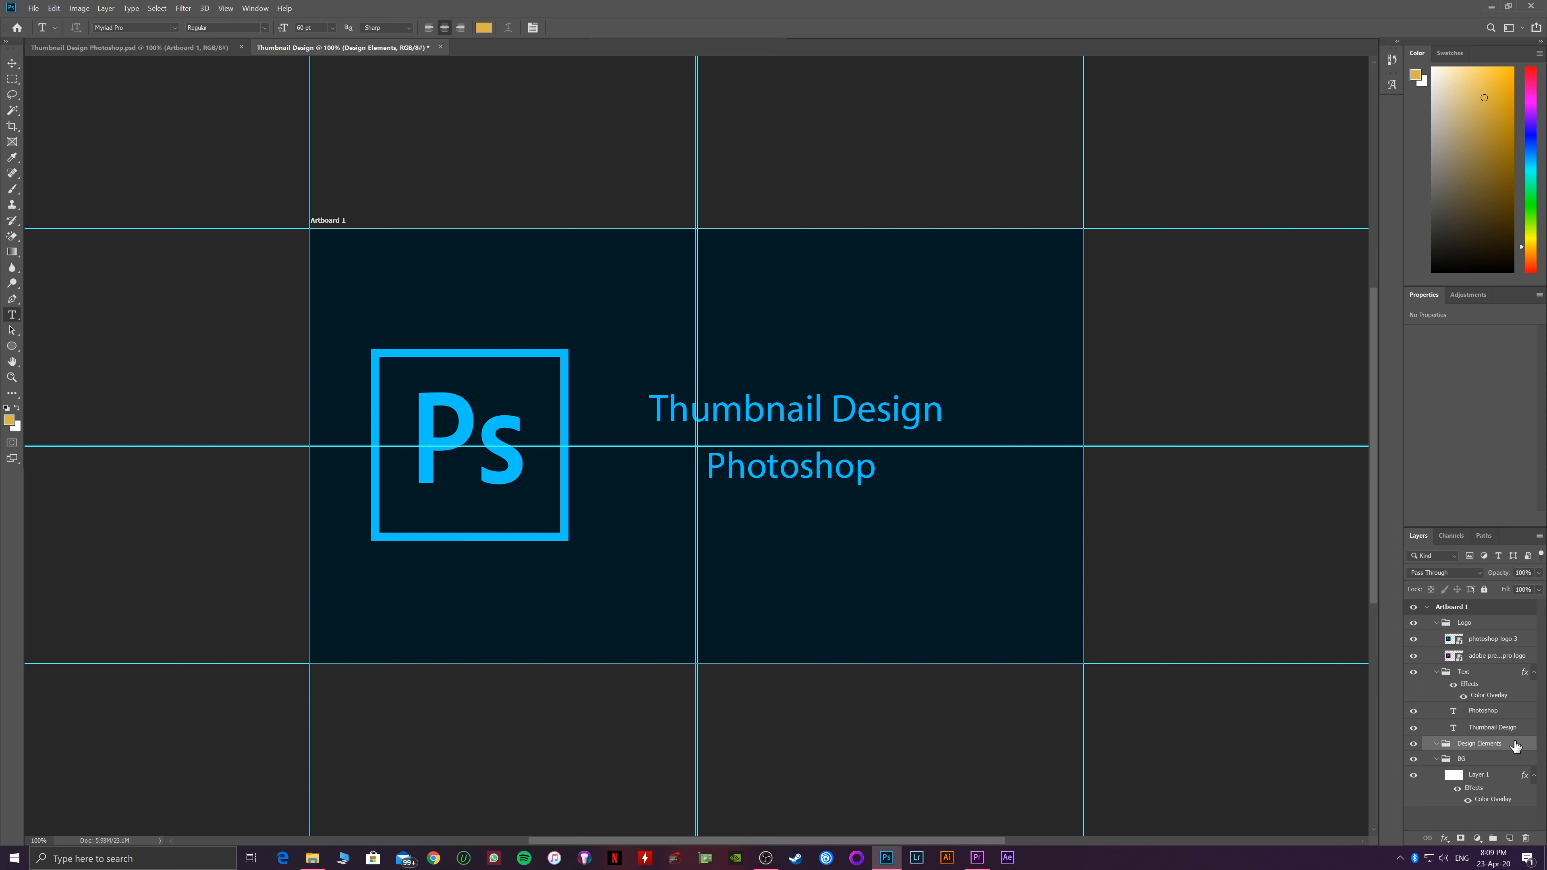
click(1510, 838)
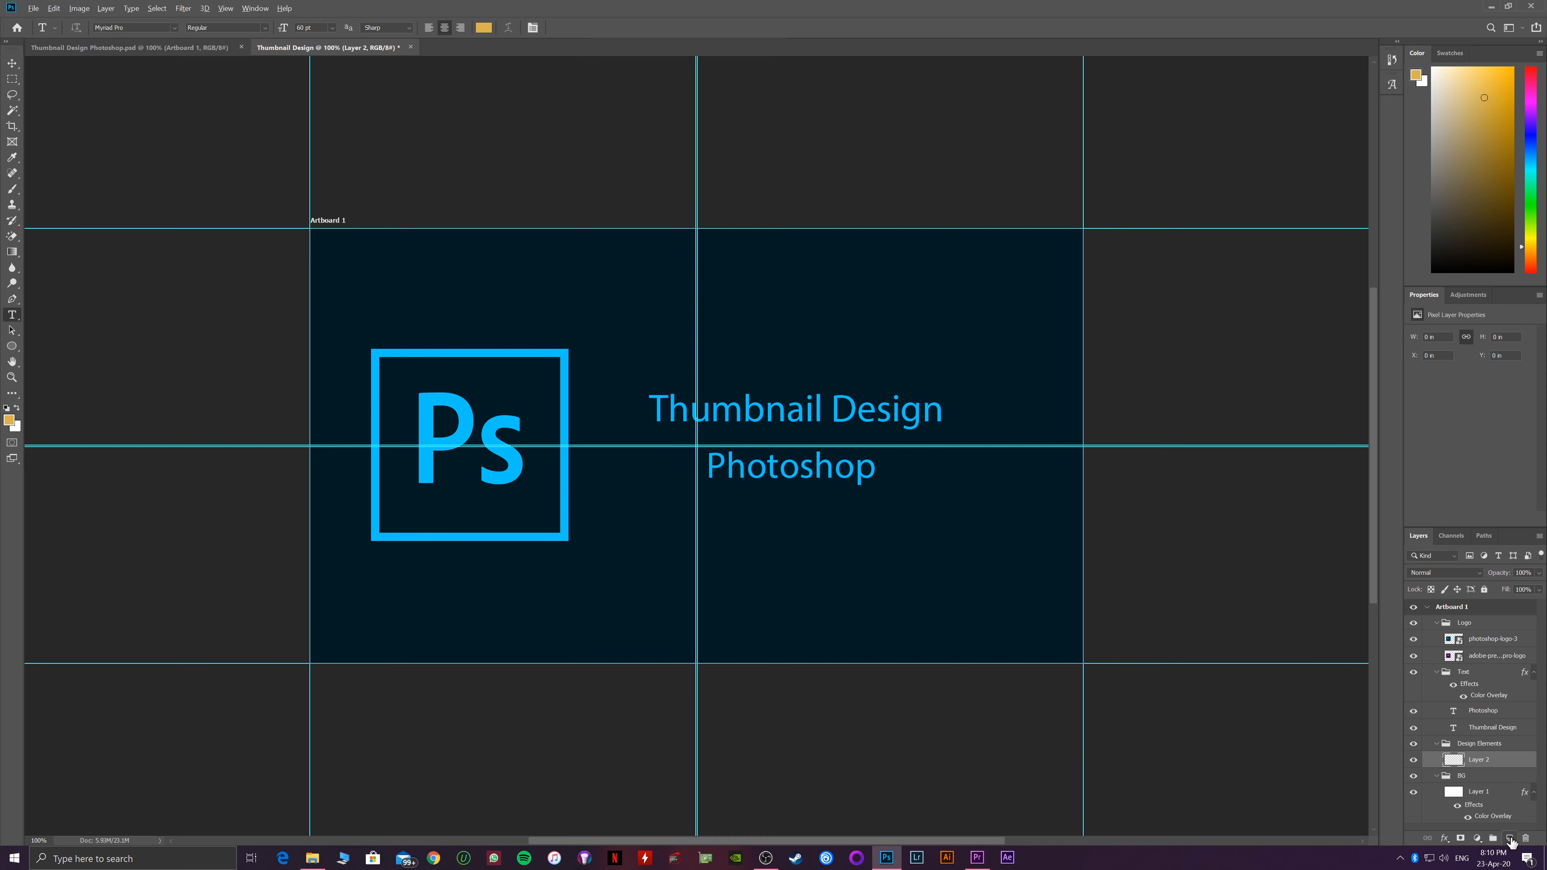
key(alt+BackSpace)
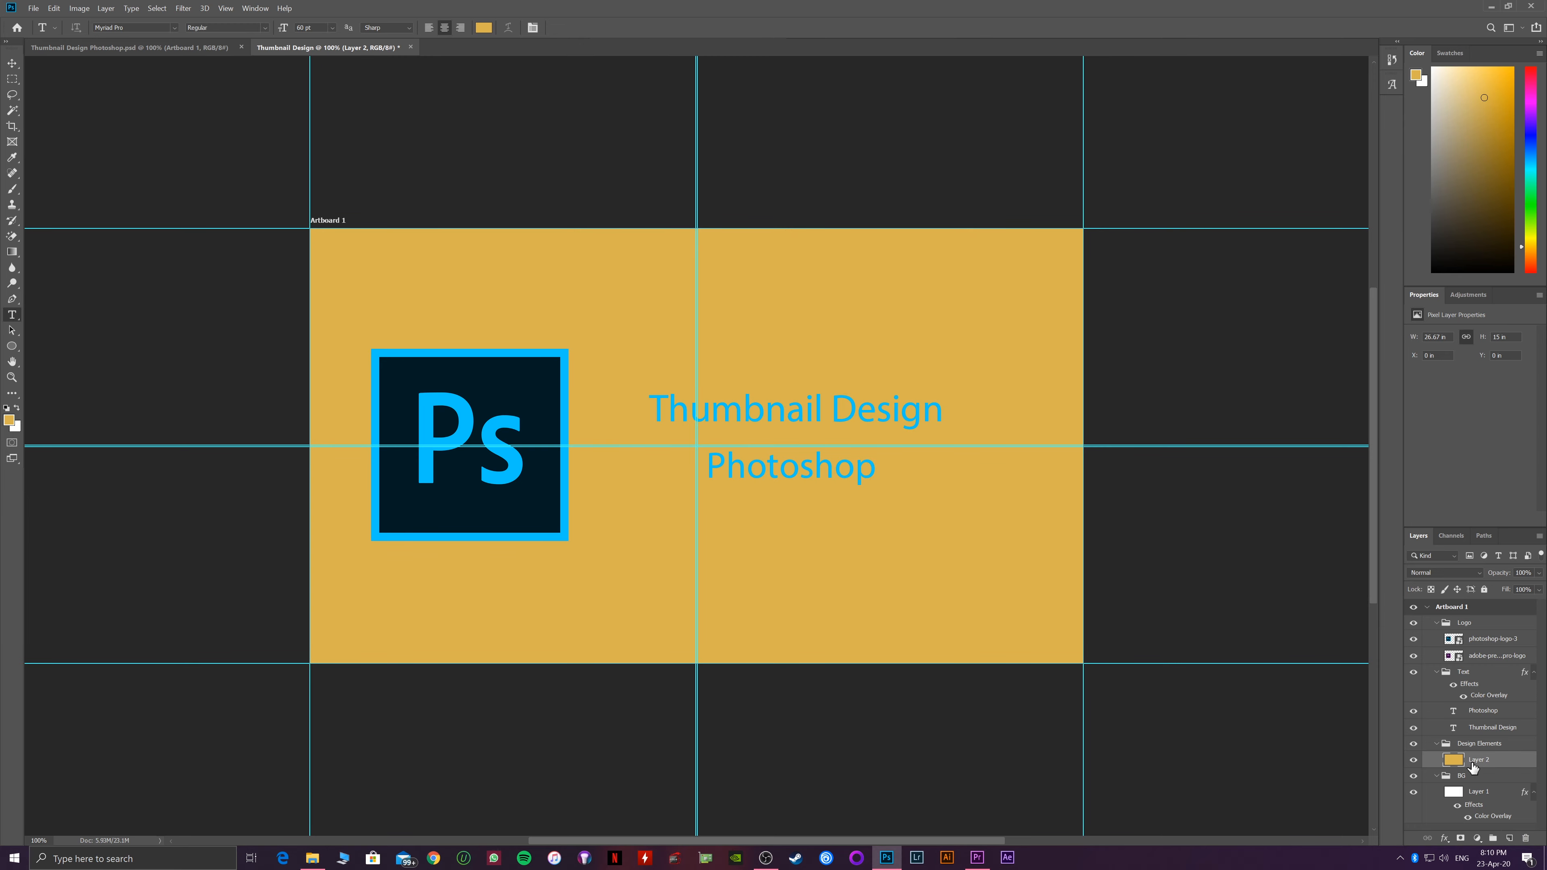
Apply a Color Overlay to the golden-yellow layer using the bright blue sampled from the Ps logo lettering (00c8ff)
double_click(1461, 762)
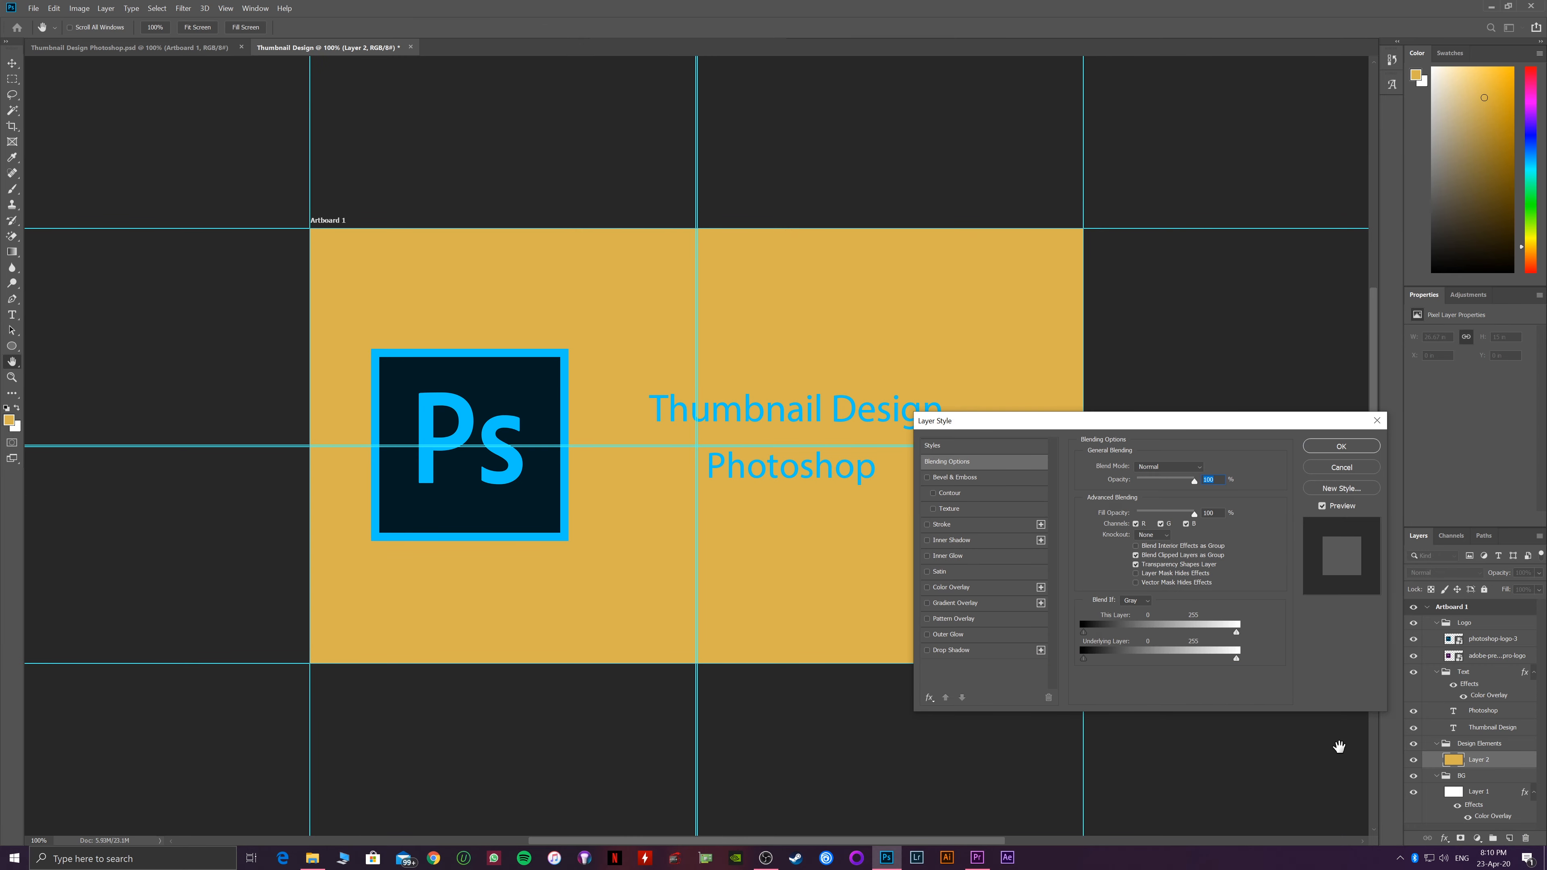
click(963, 586)
click(1206, 468)
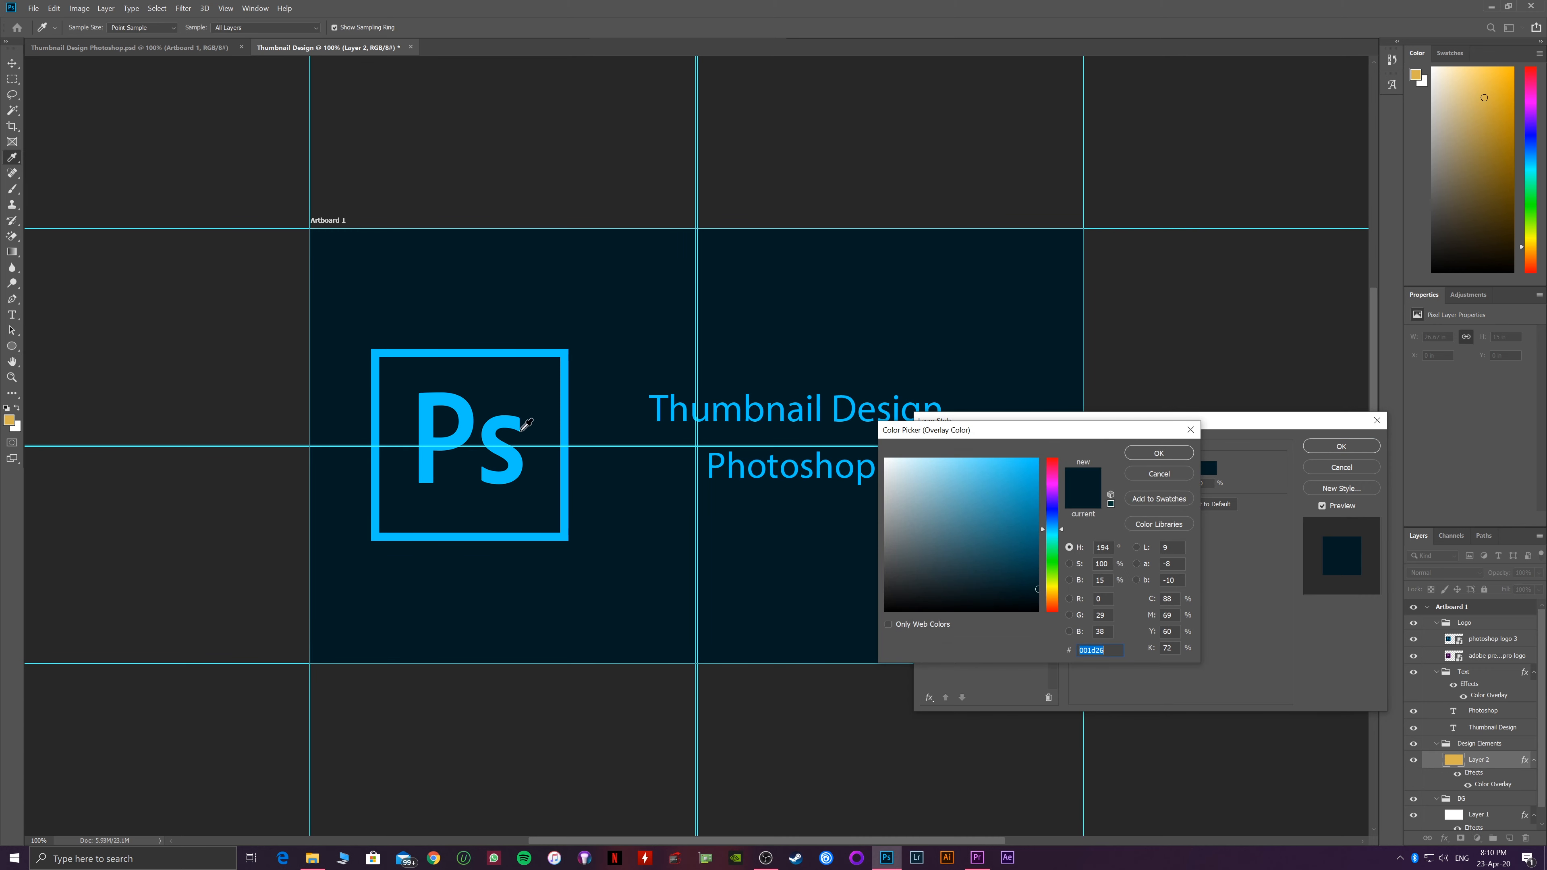
click(500, 420)
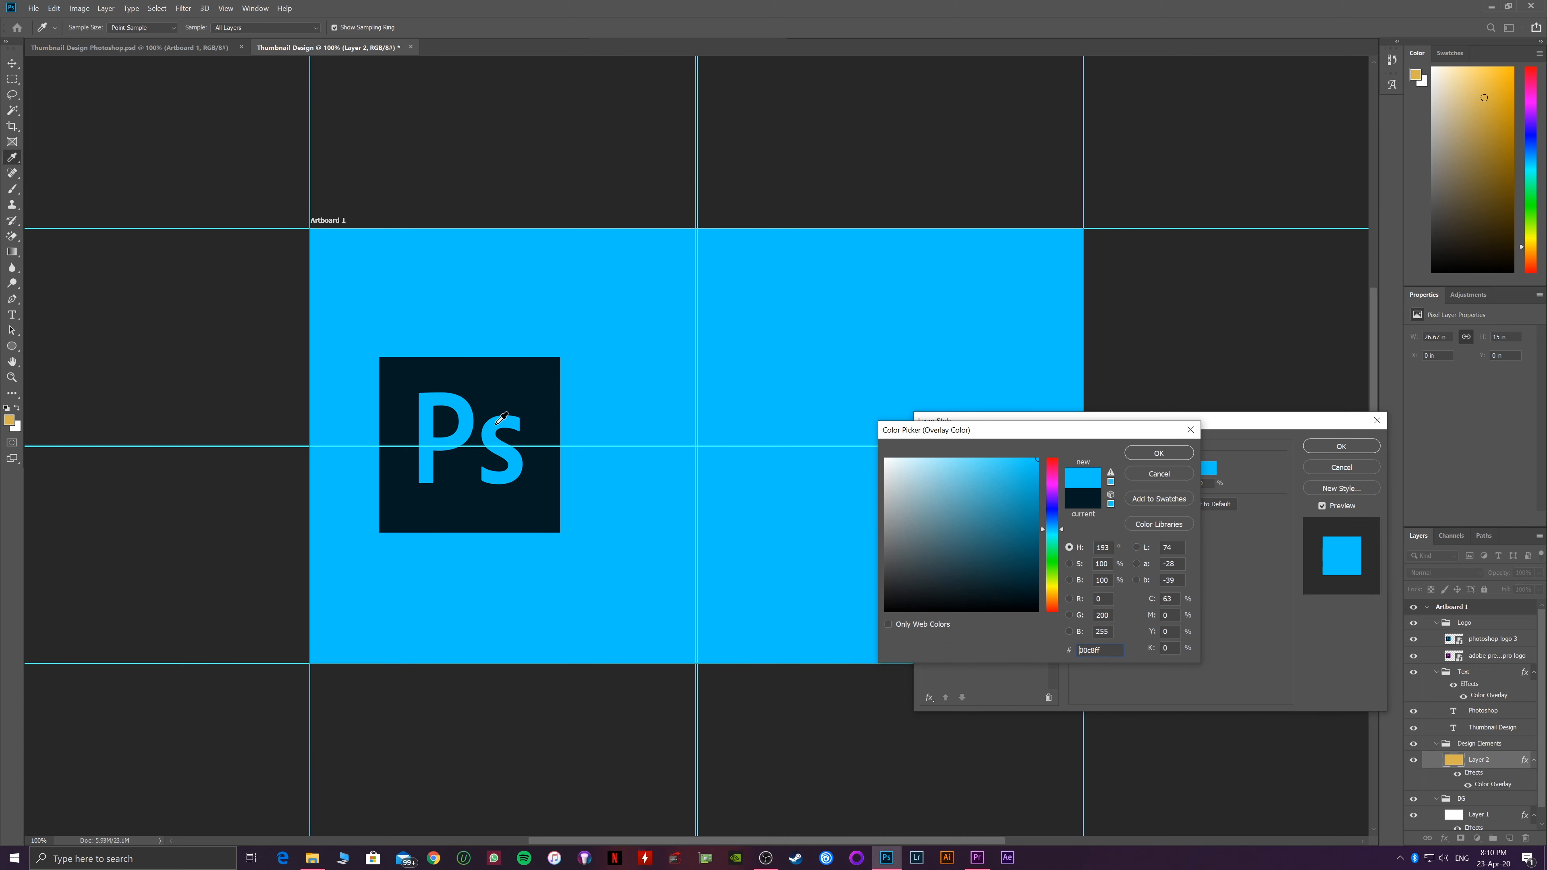
click(1159, 454)
key(t)
click(1317, 448)
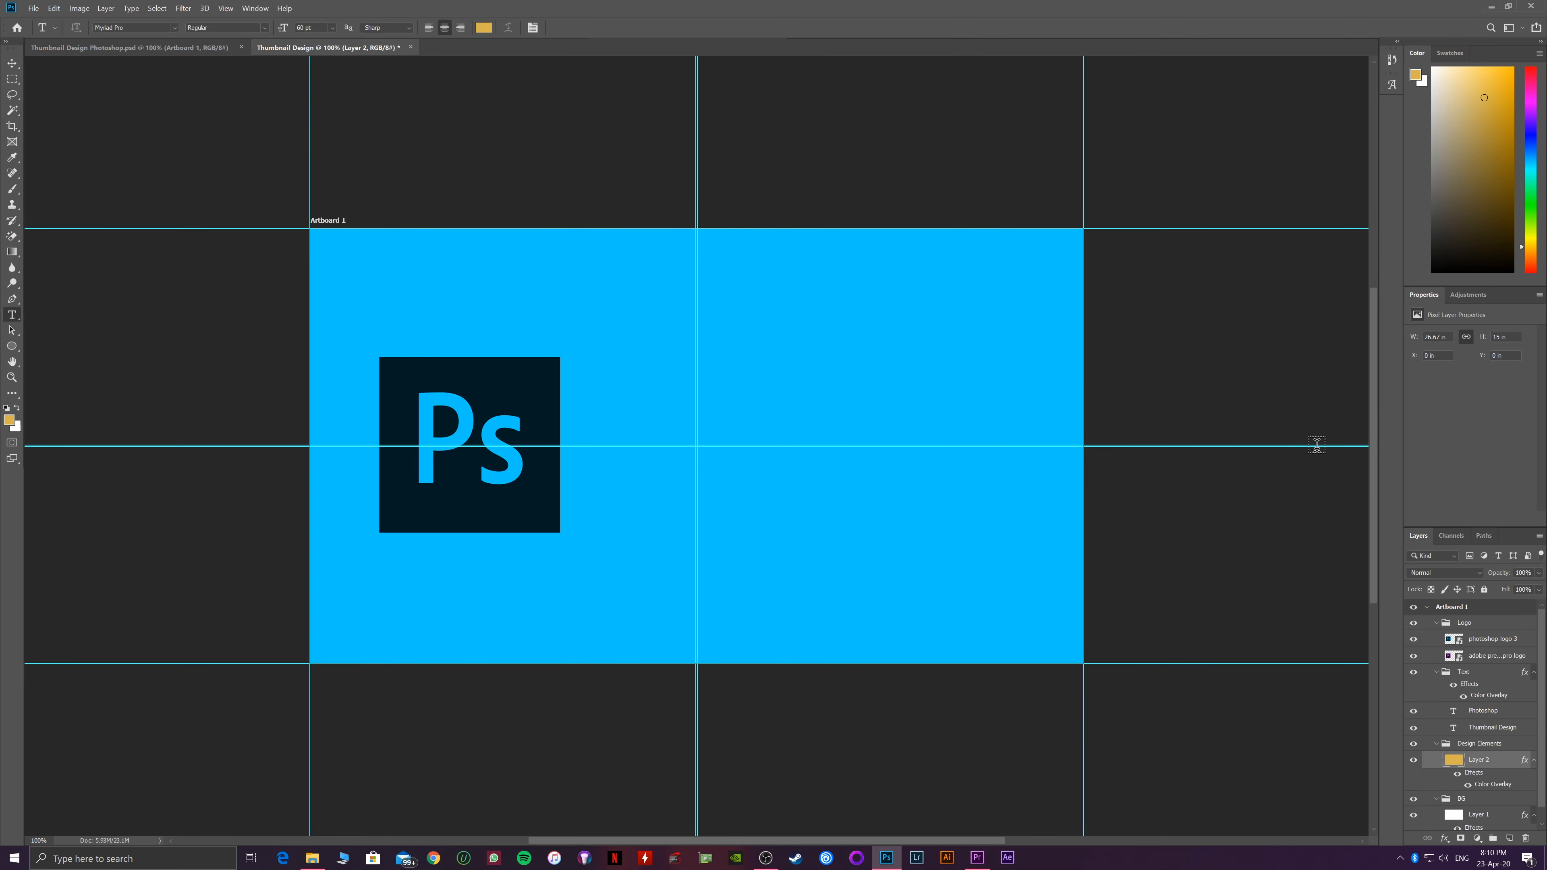
key(ctrl+t)
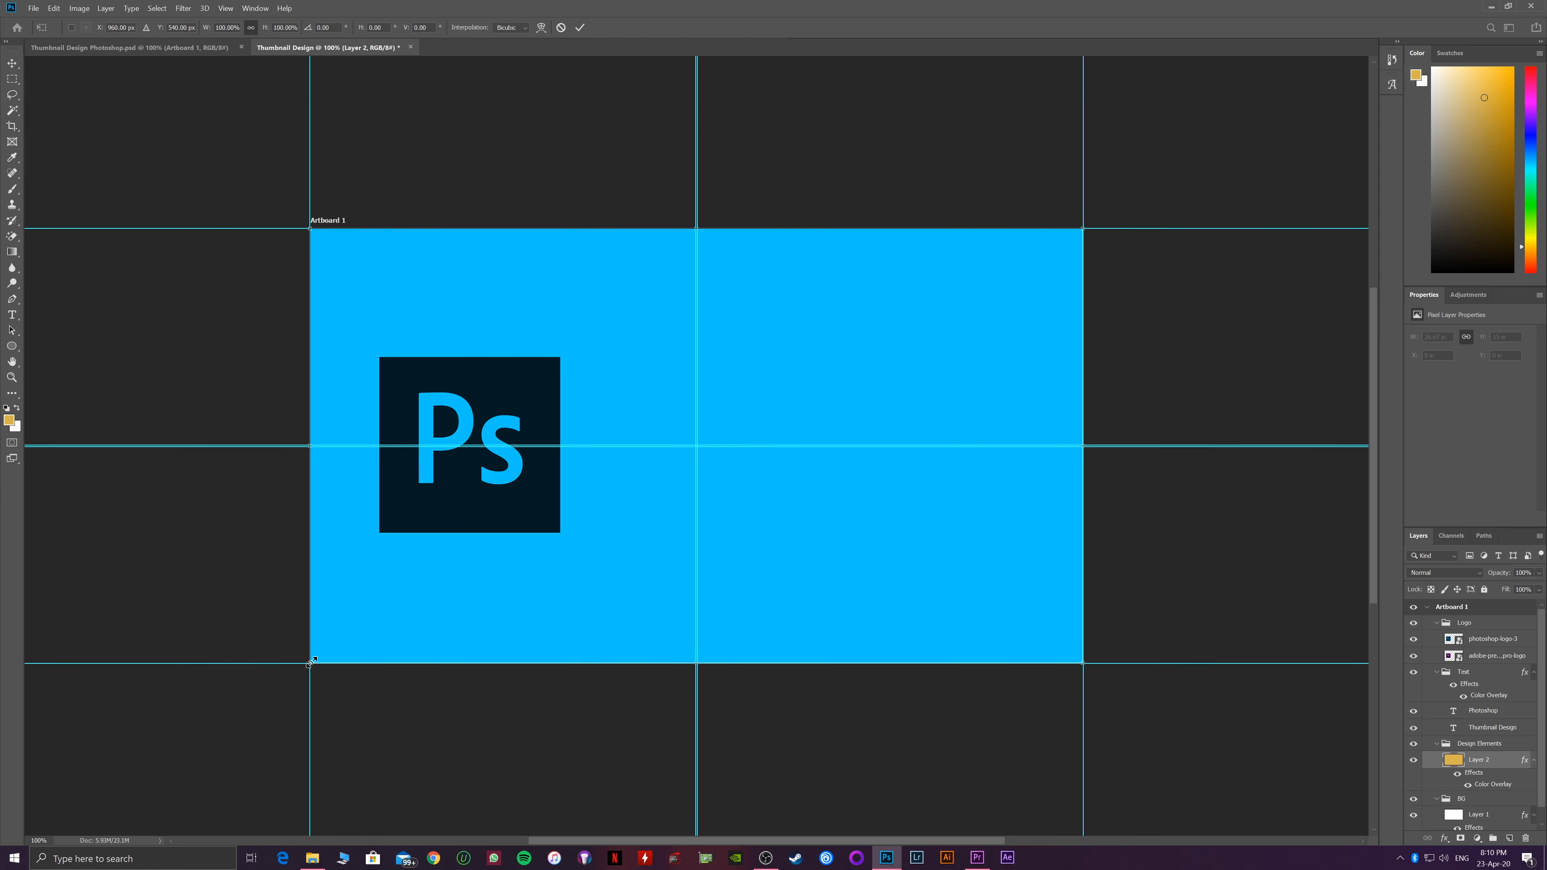
drag(310, 661, 625, 545)
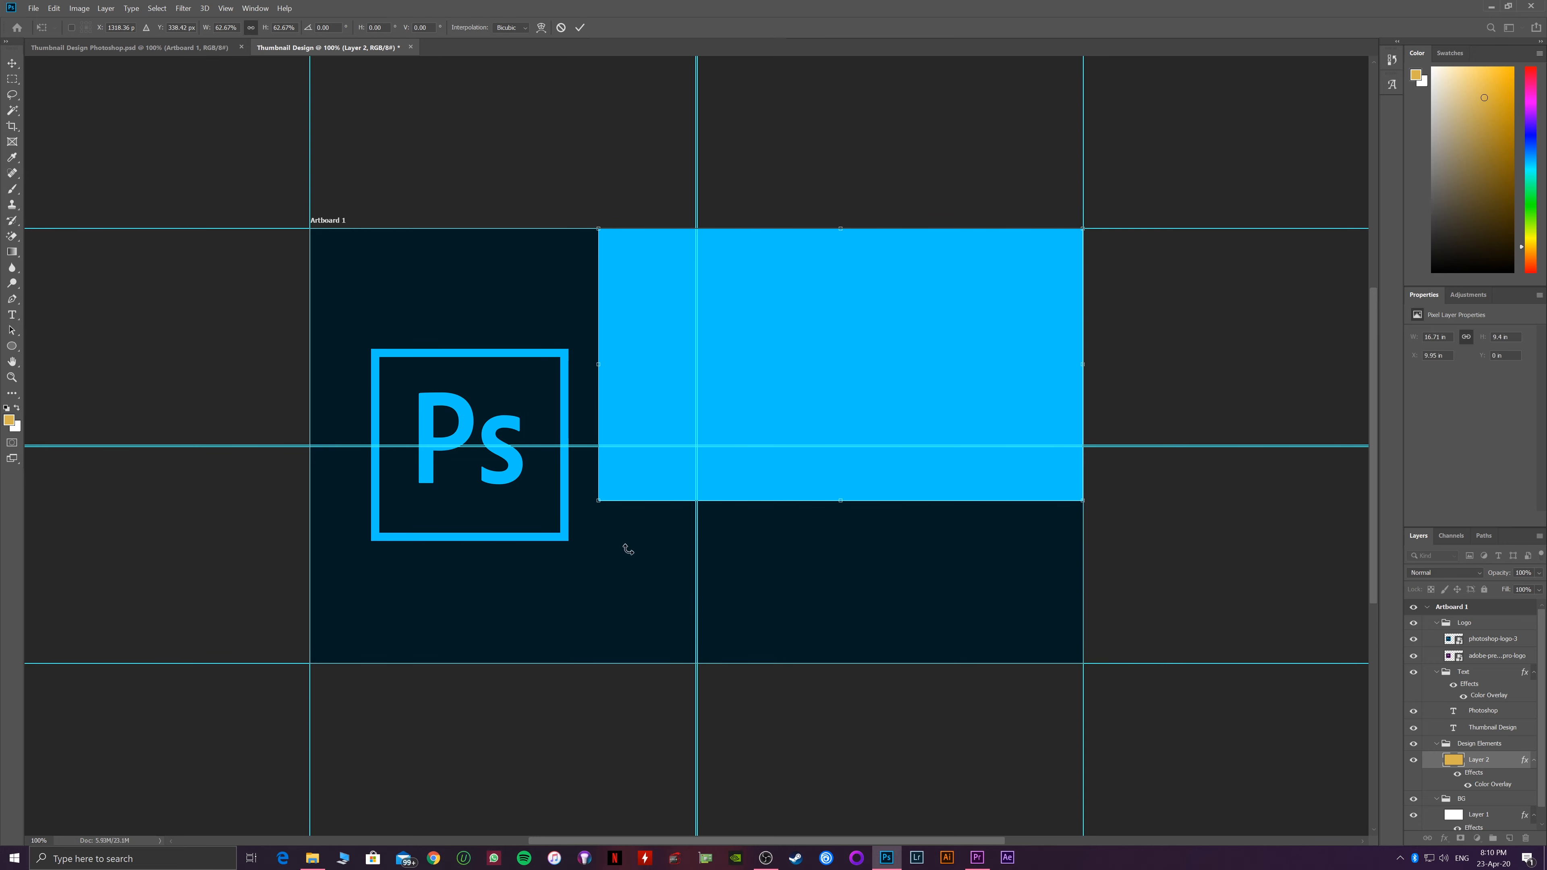
drag(594, 369, 791, 367)
drag(938, 500, 938, 606)
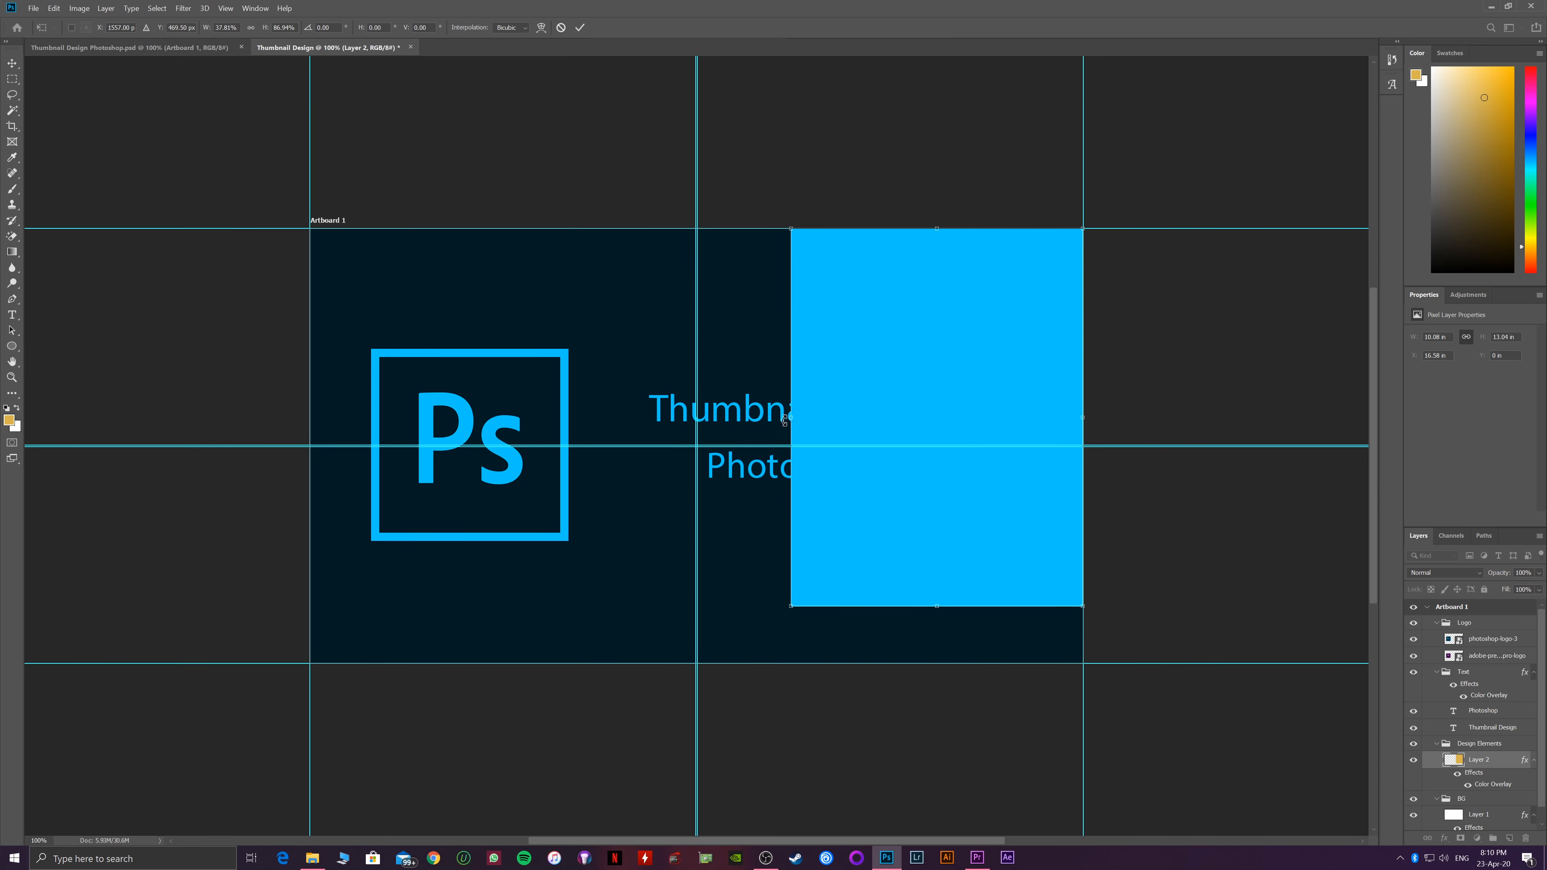
drag(790, 417, 463, 417)
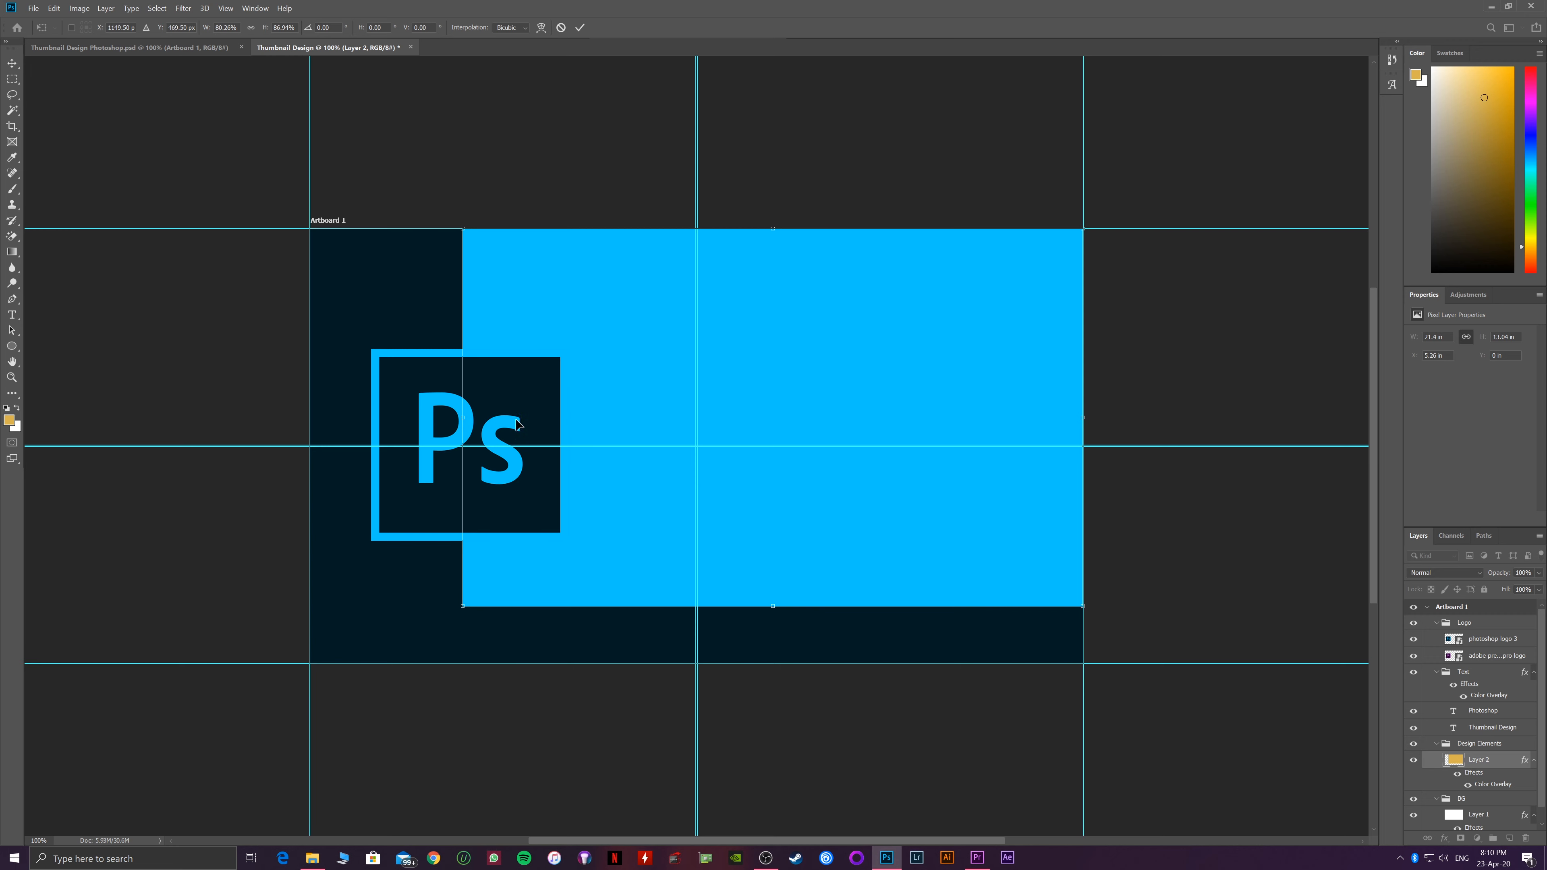
key(ctrl+z)
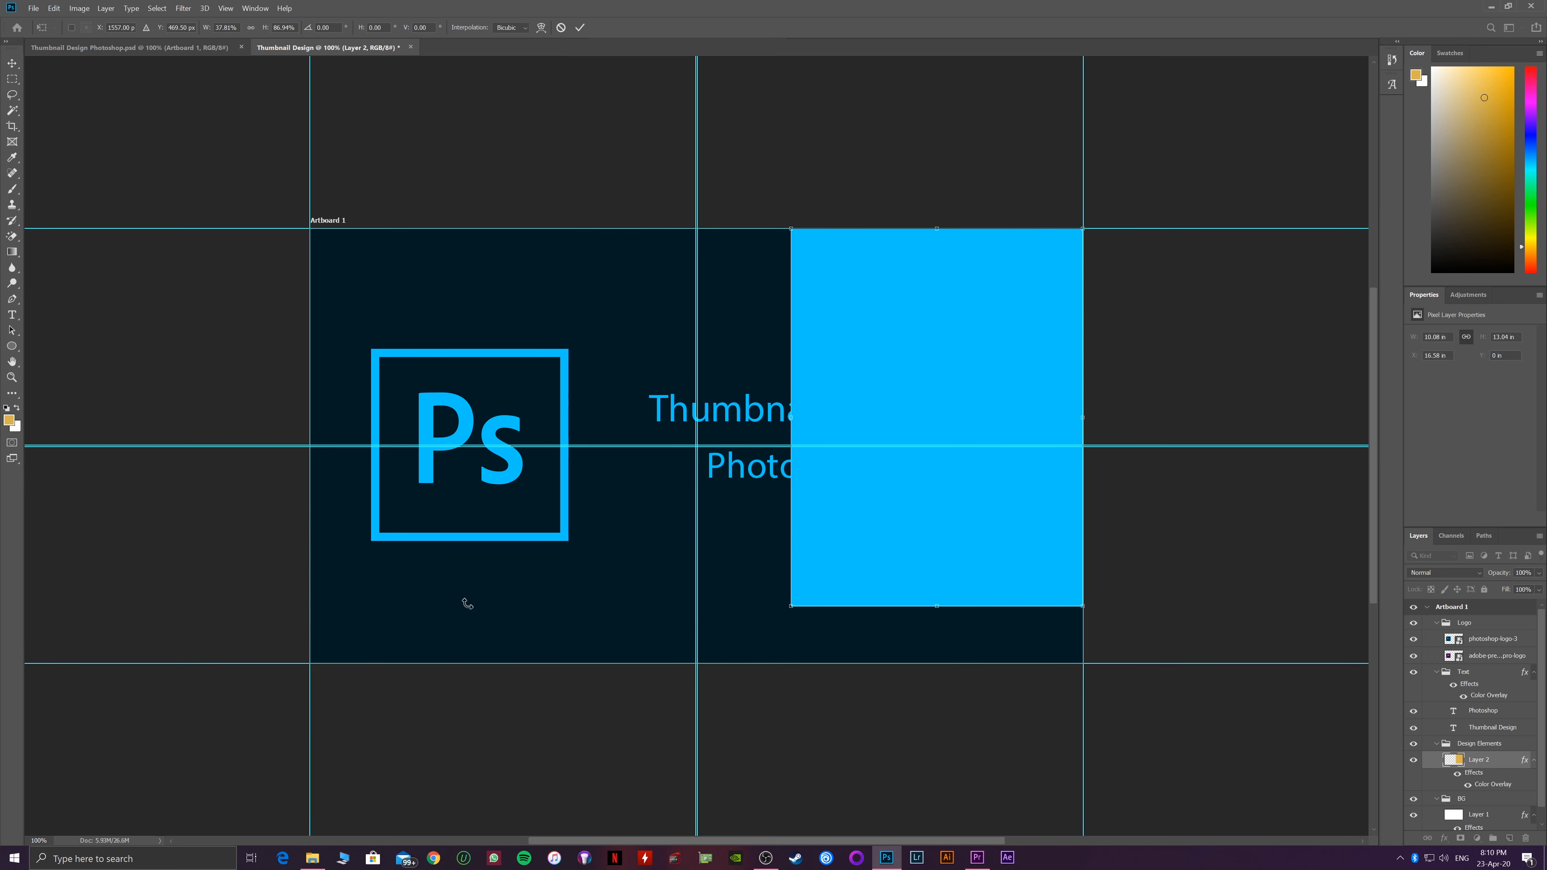
drag(791, 607, 311, 665)
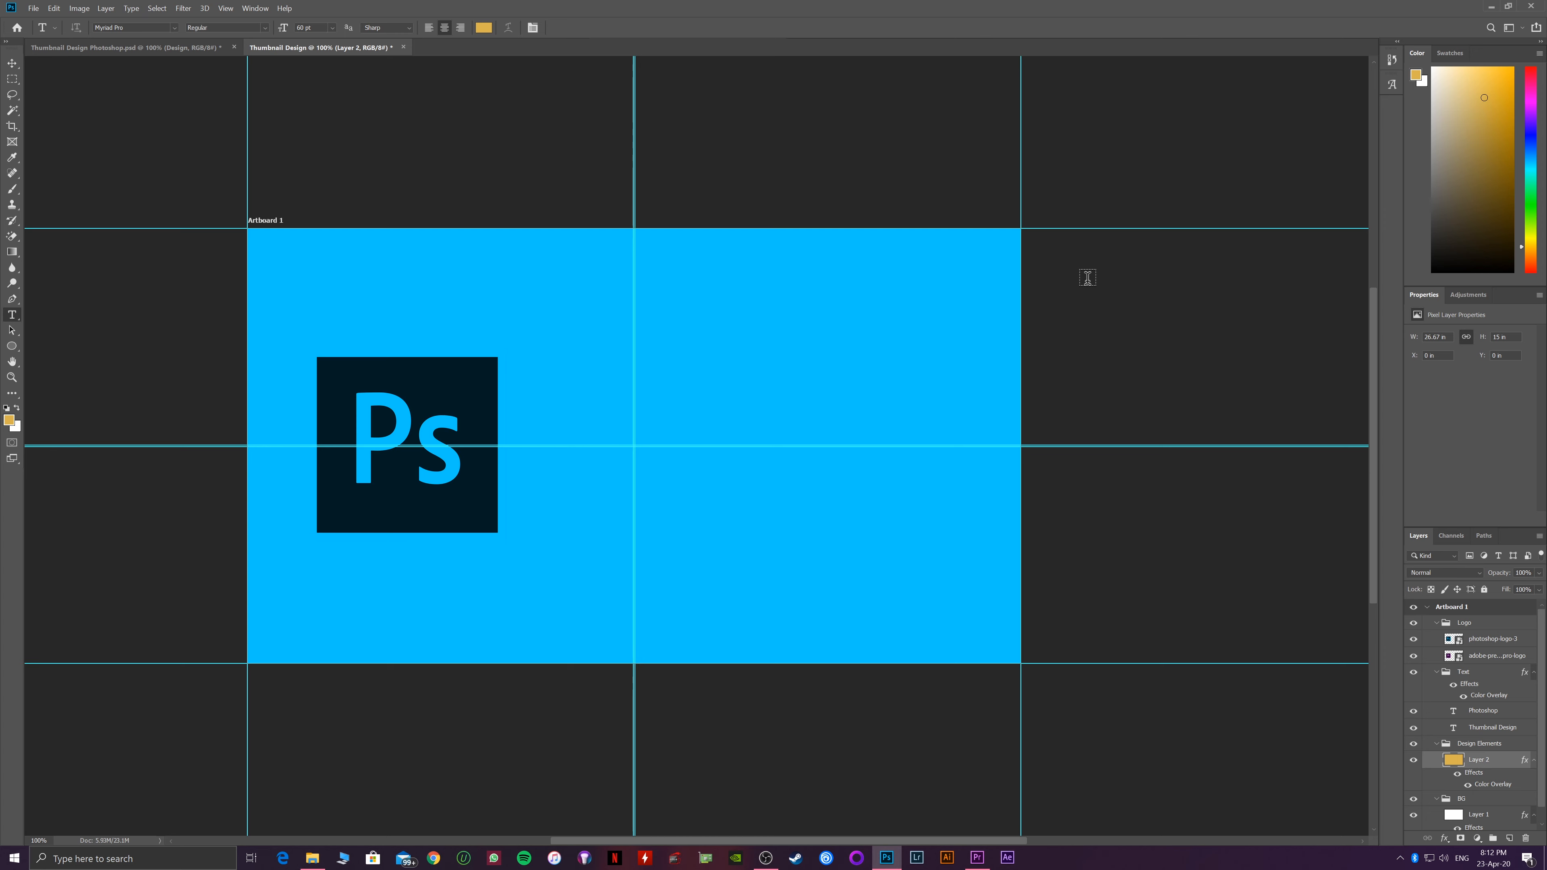
key(ctrl+t)
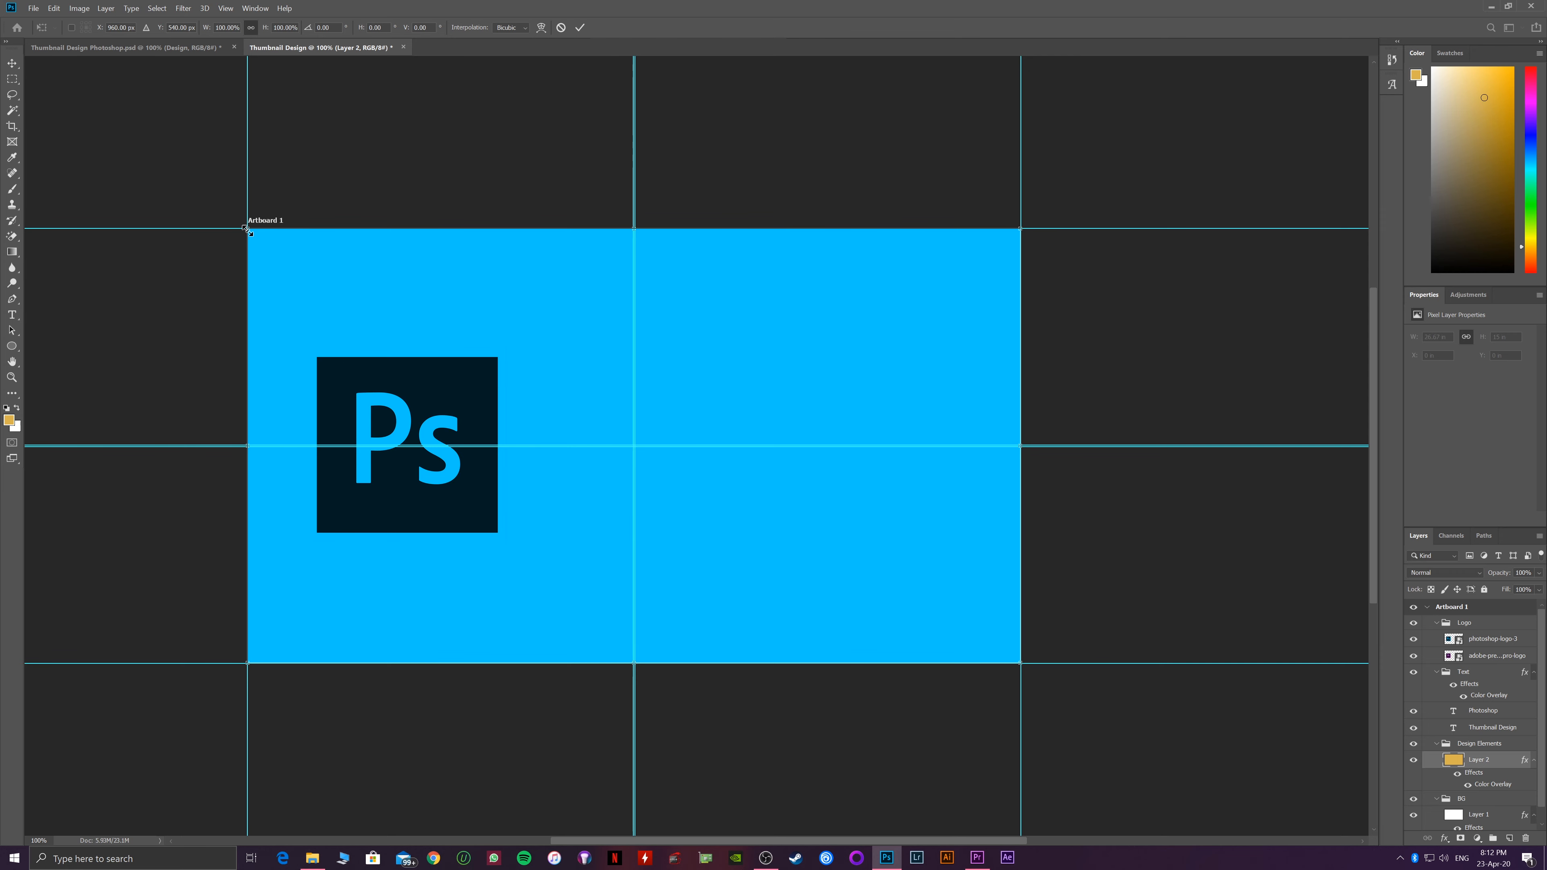
drag(246, 230, 305, 262)
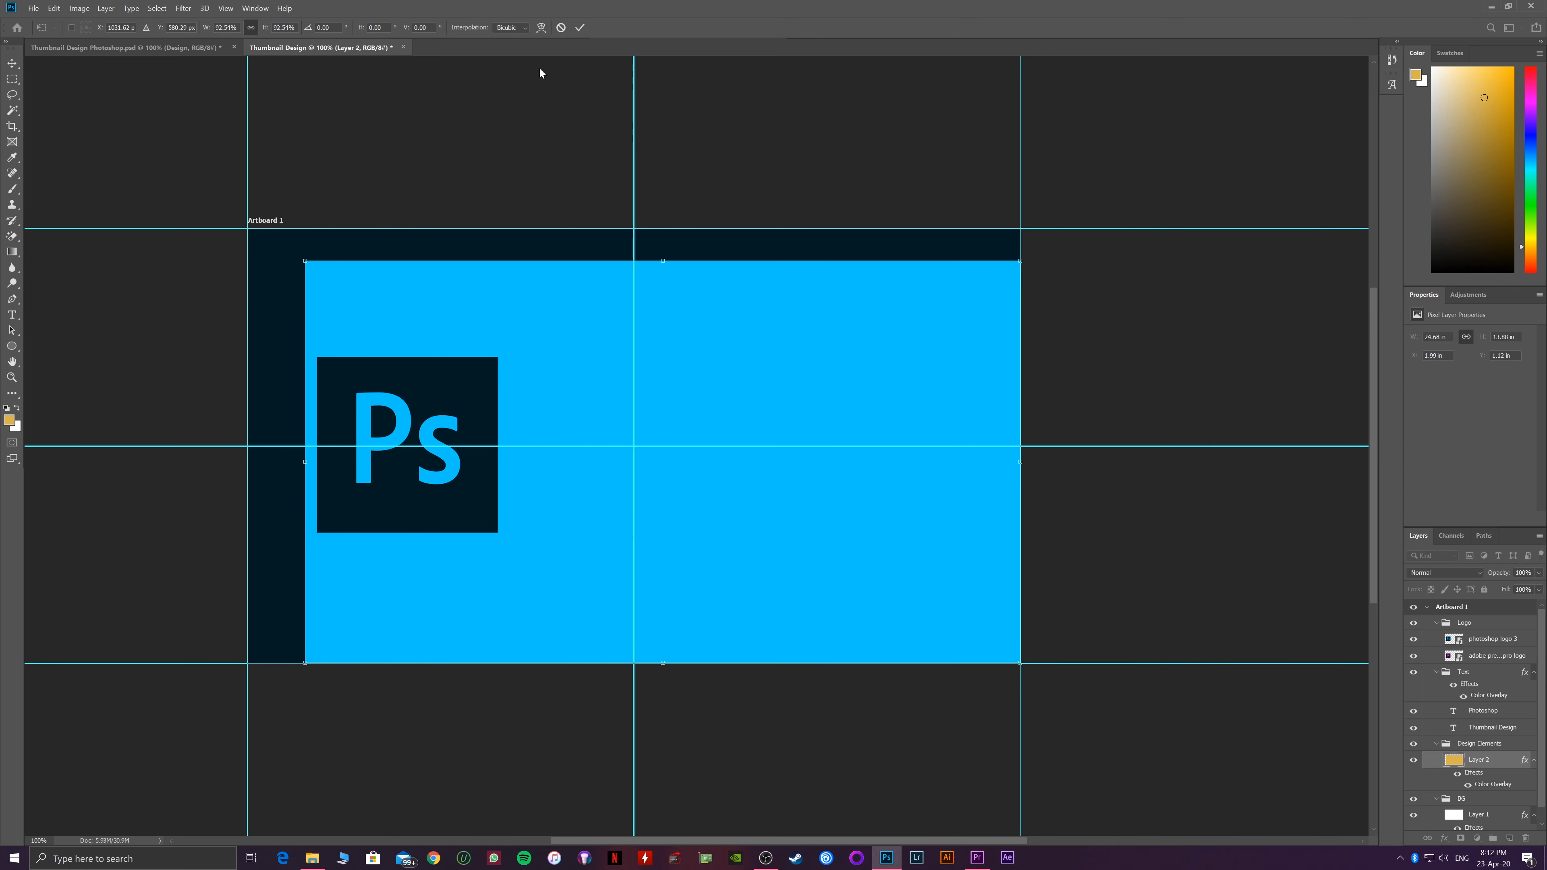
click(544, 29)
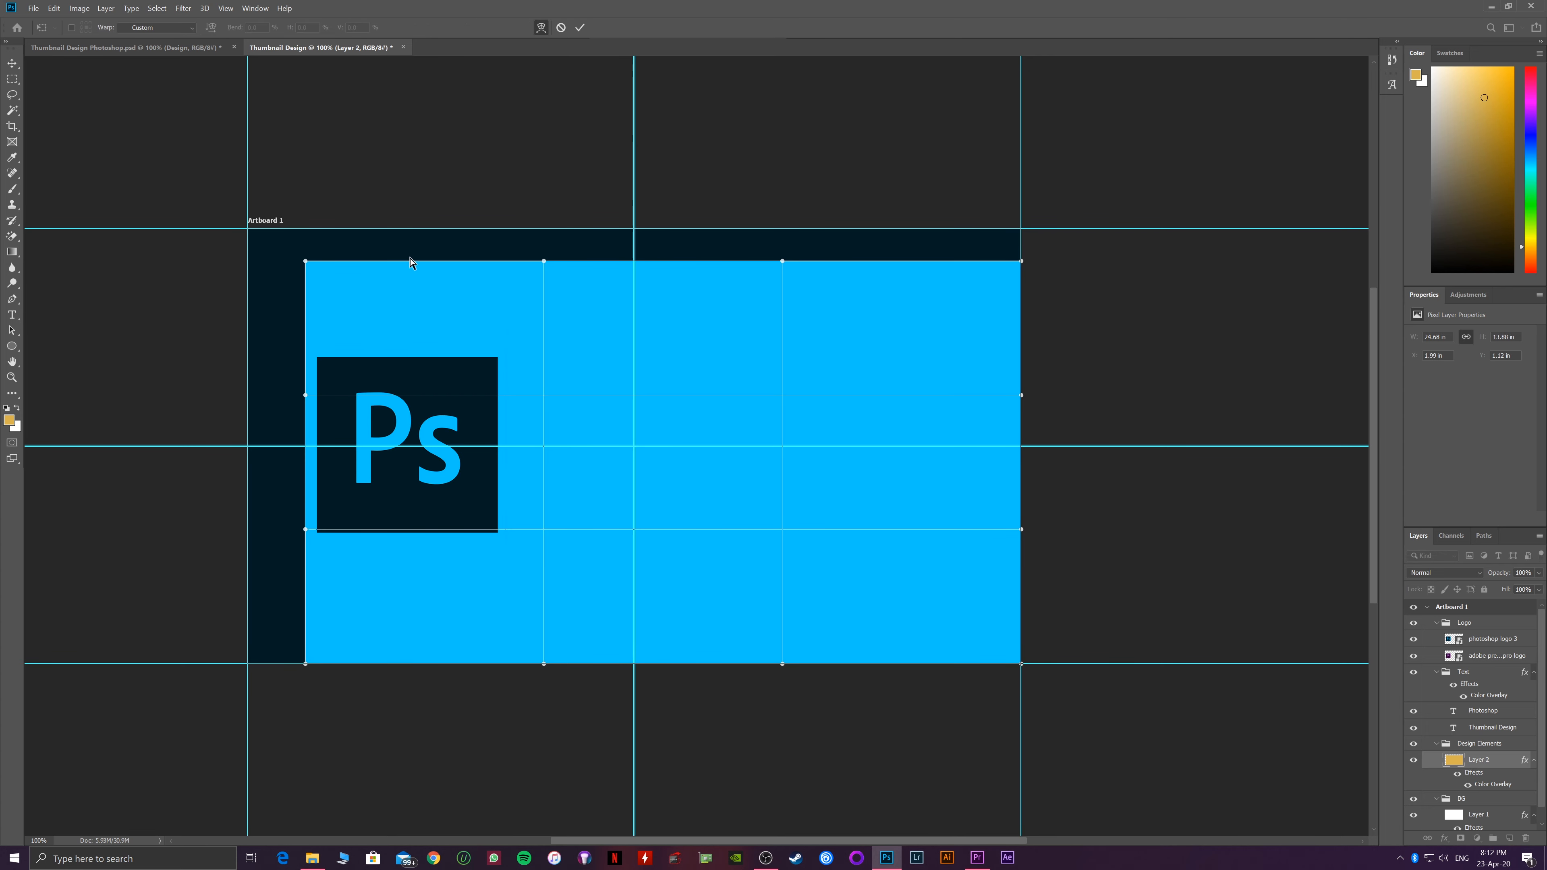
drag(307, 263, 500, 535)
drag(544, 663, 596, 374)
key(ctrl+z)
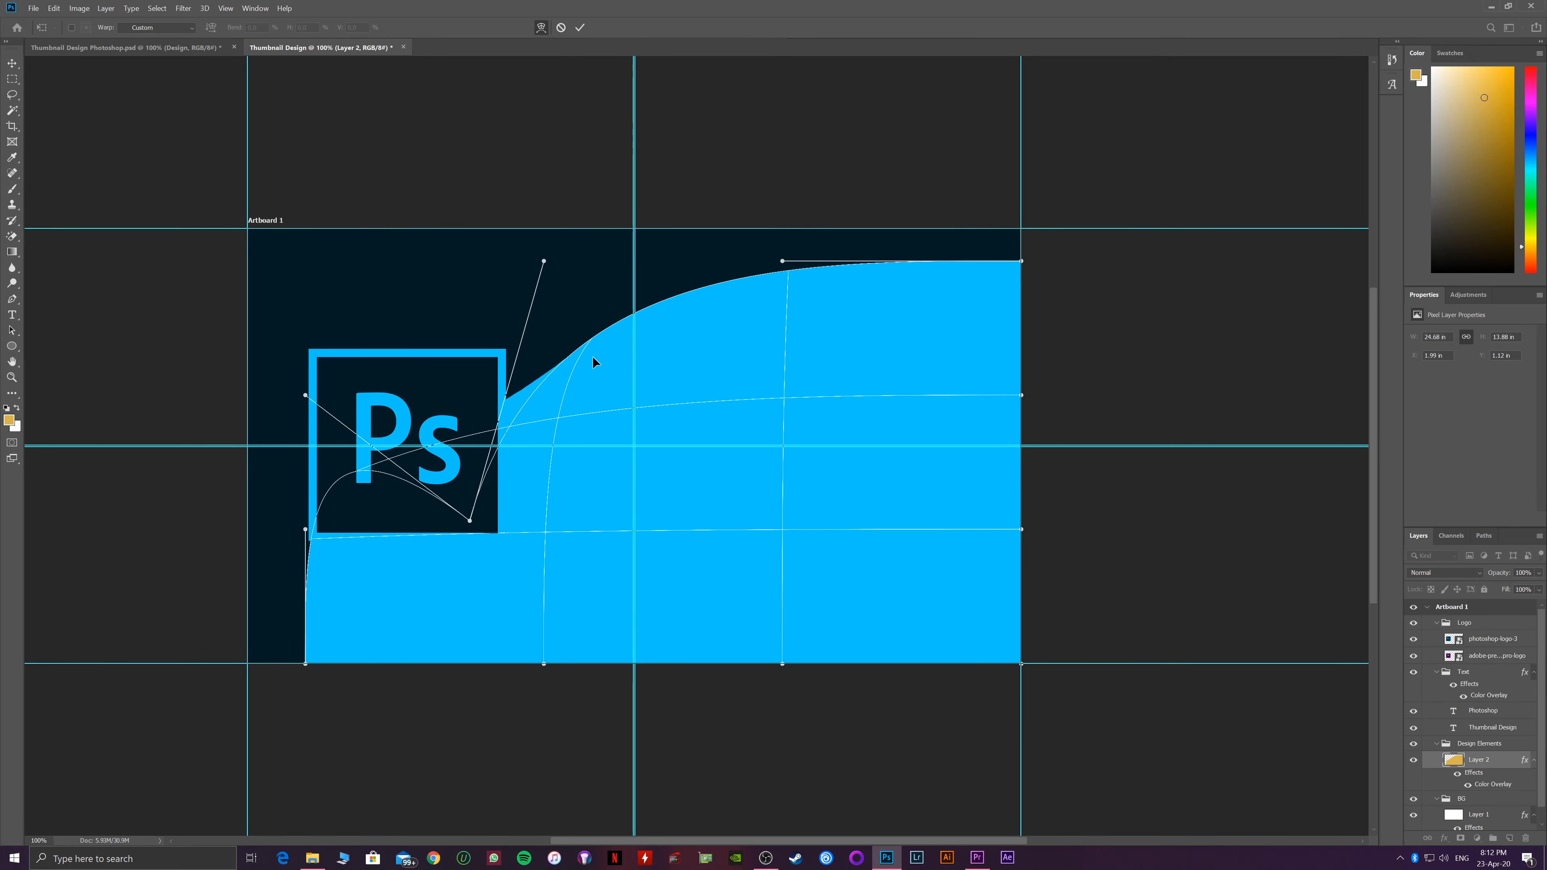
click(561, 28)
key(t)
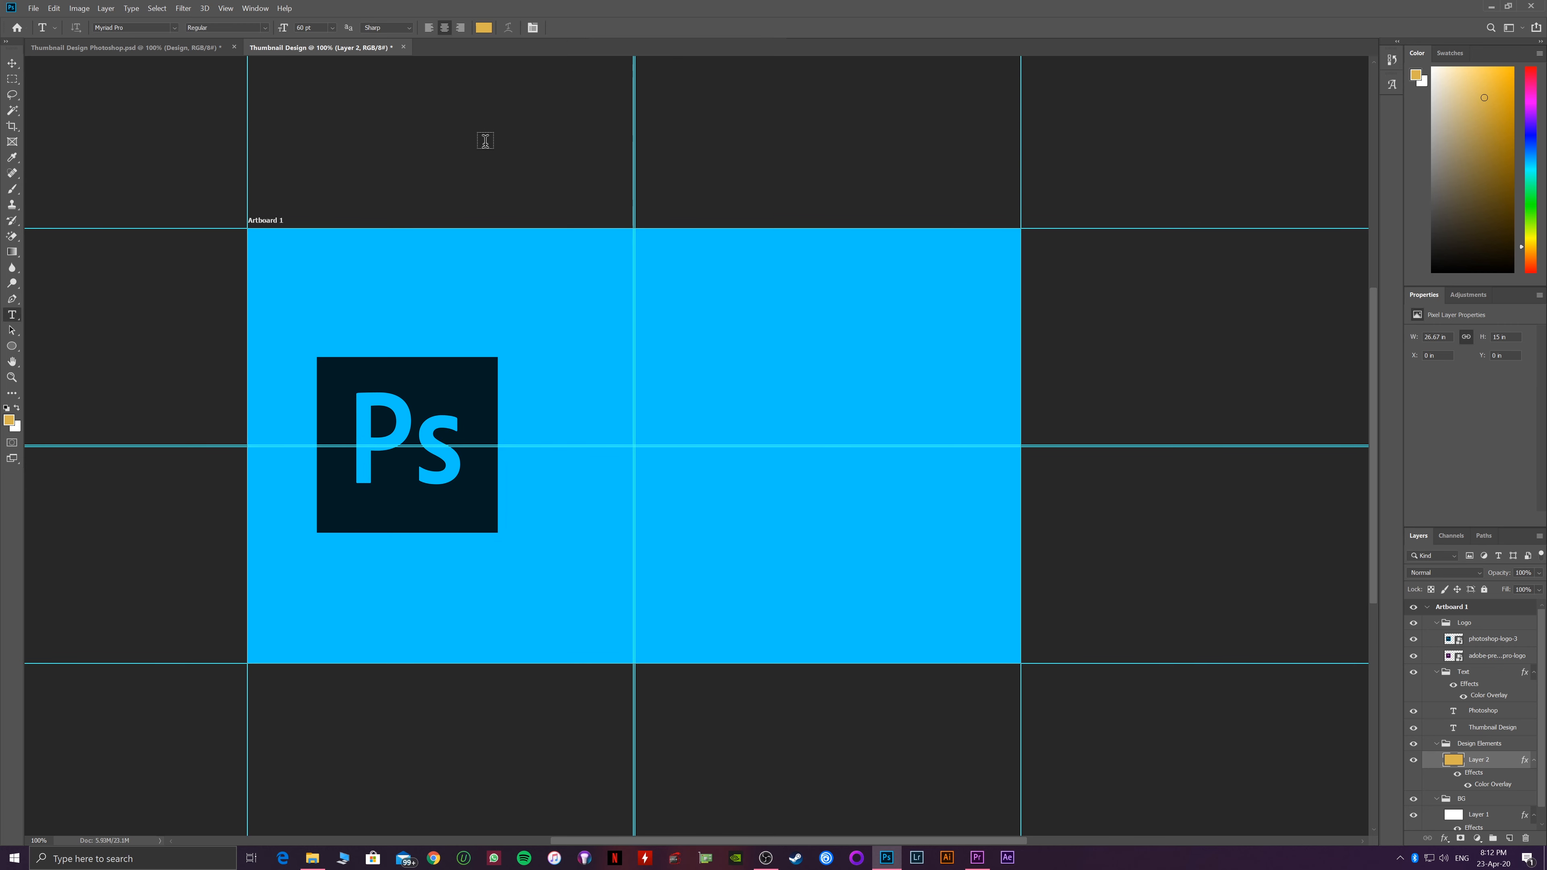
Warp the blue layer so its left edge curves inward beside the Ps logo, pulling both left corners beyond the artboard
key(ctrl+t)
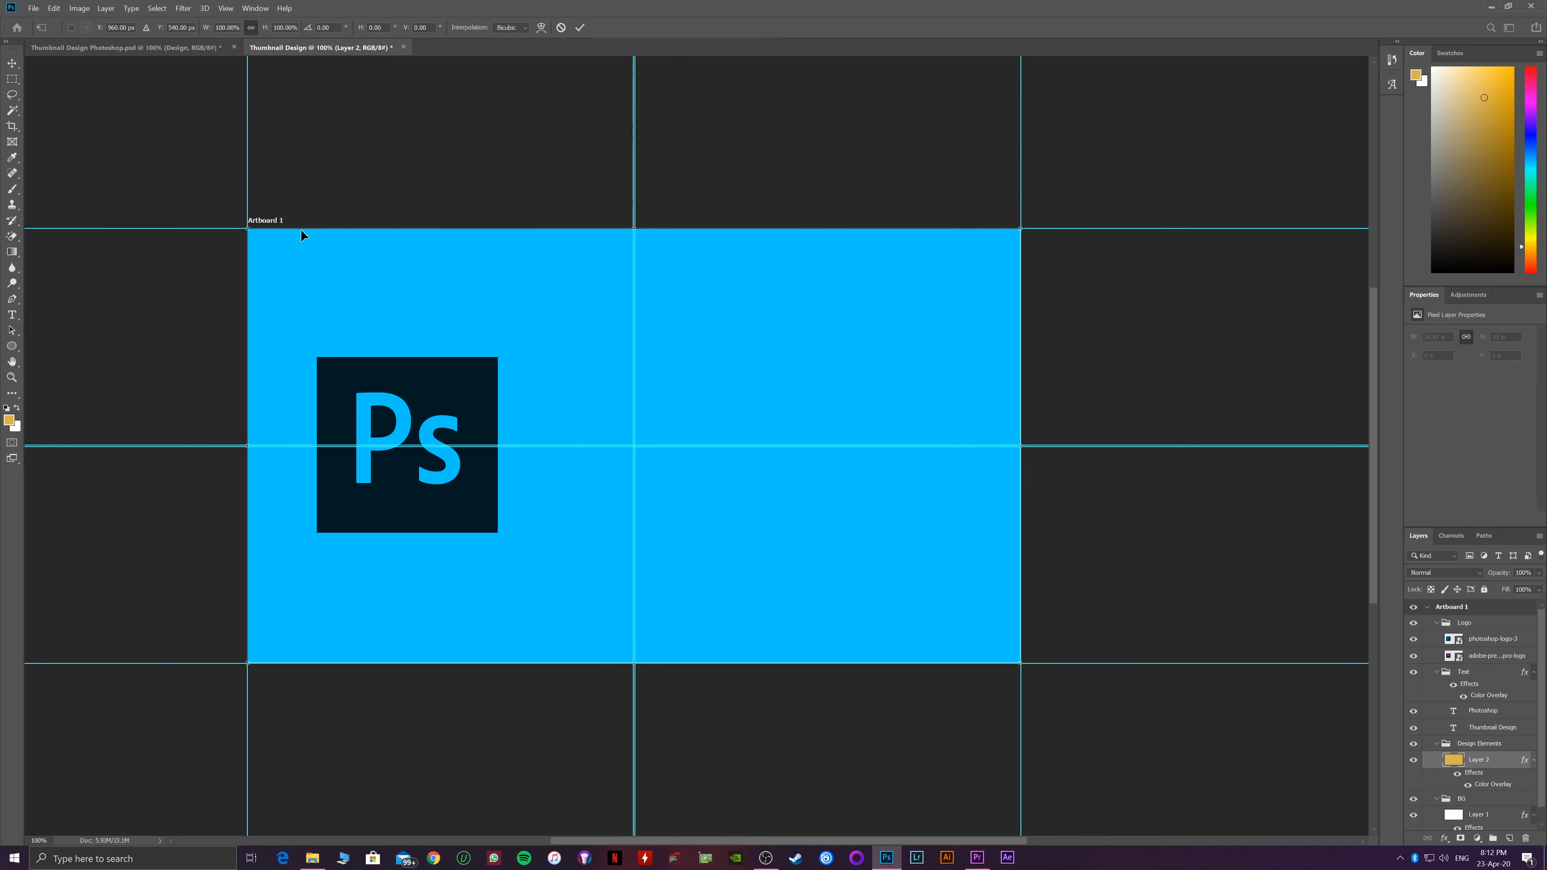
click(541, 28)
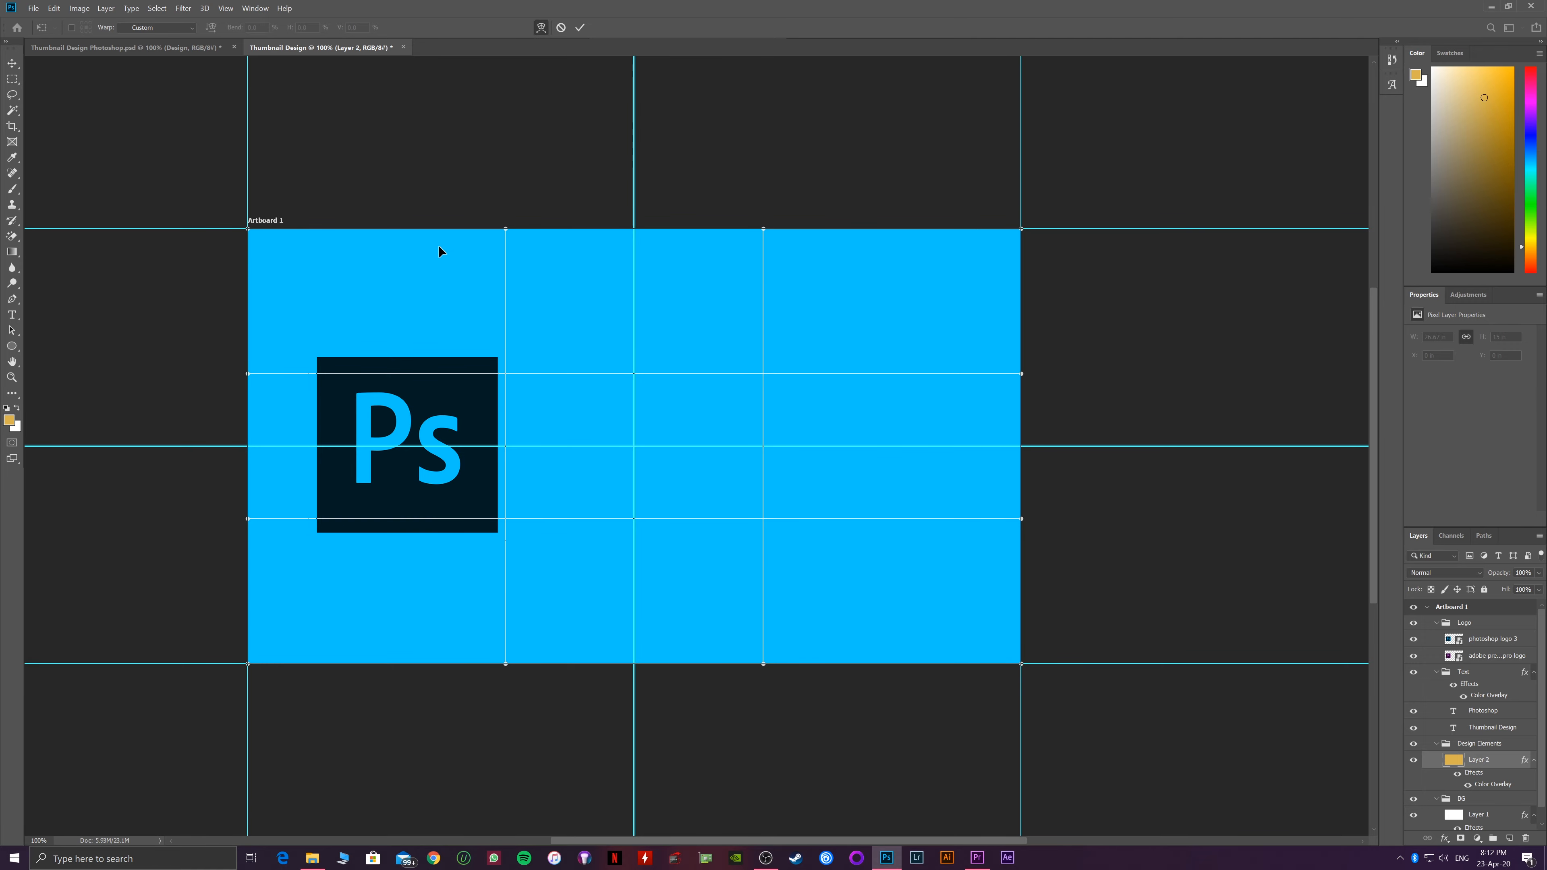
drag(248, 373, 919, 501)
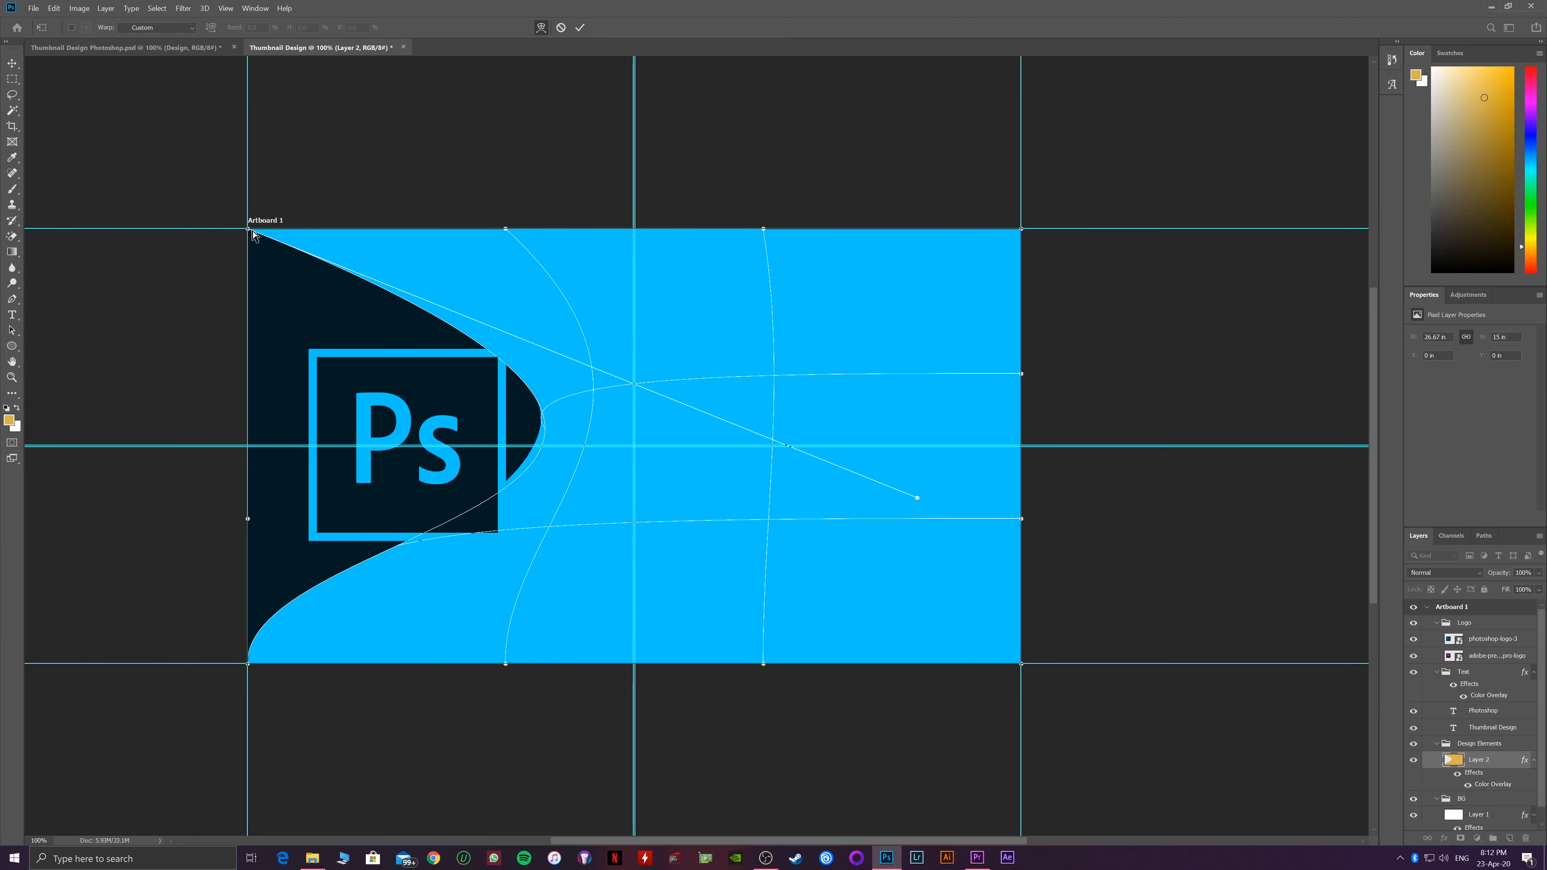
drag(249, 230, 497, 122)
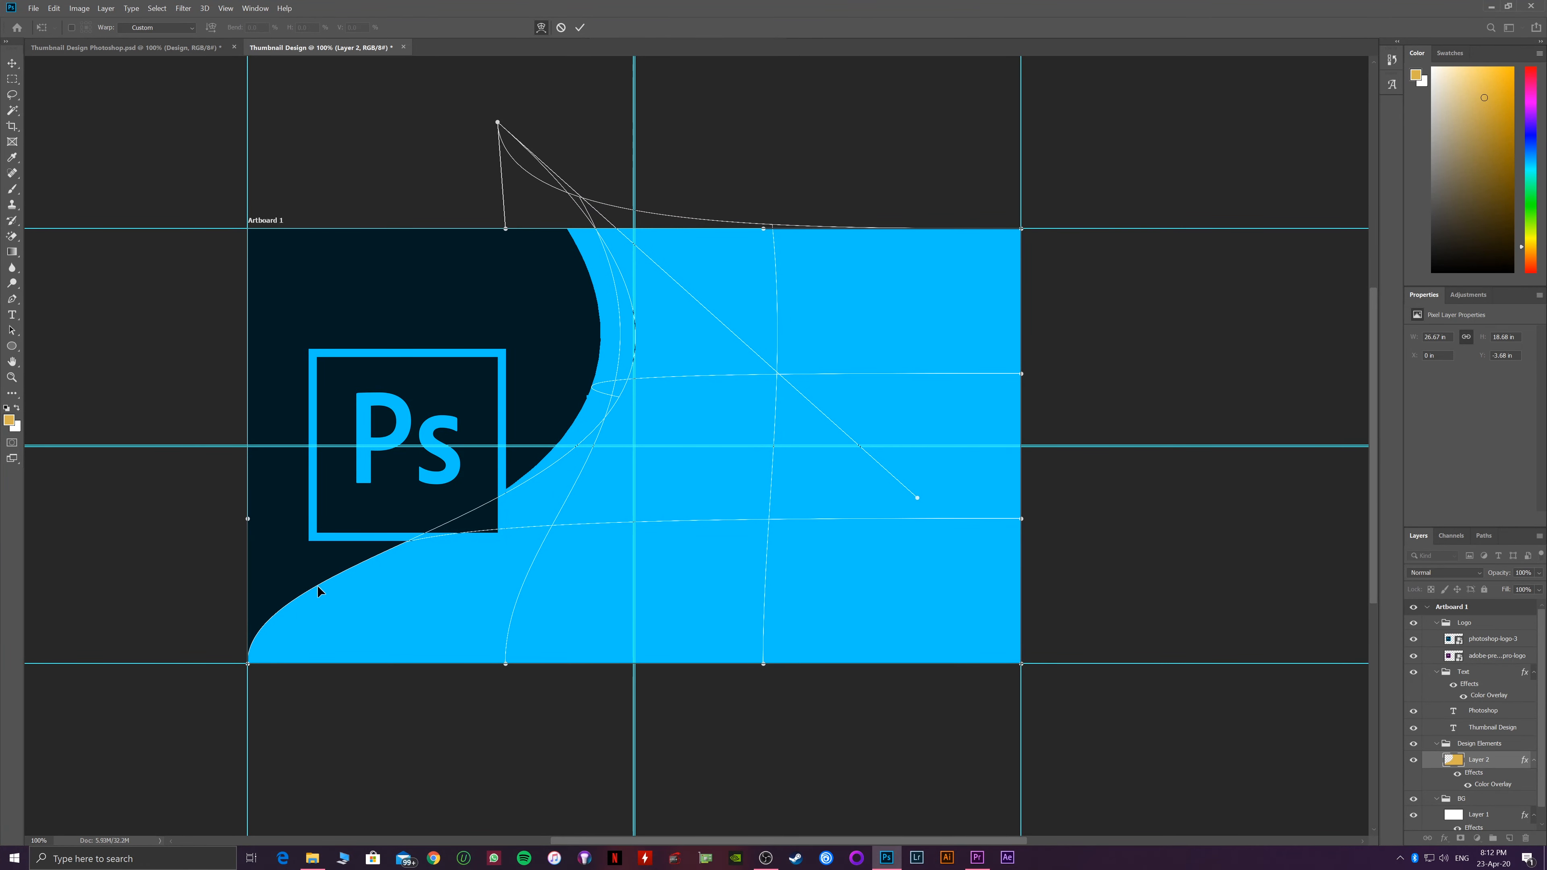
drag(317, 590, 400, 638)
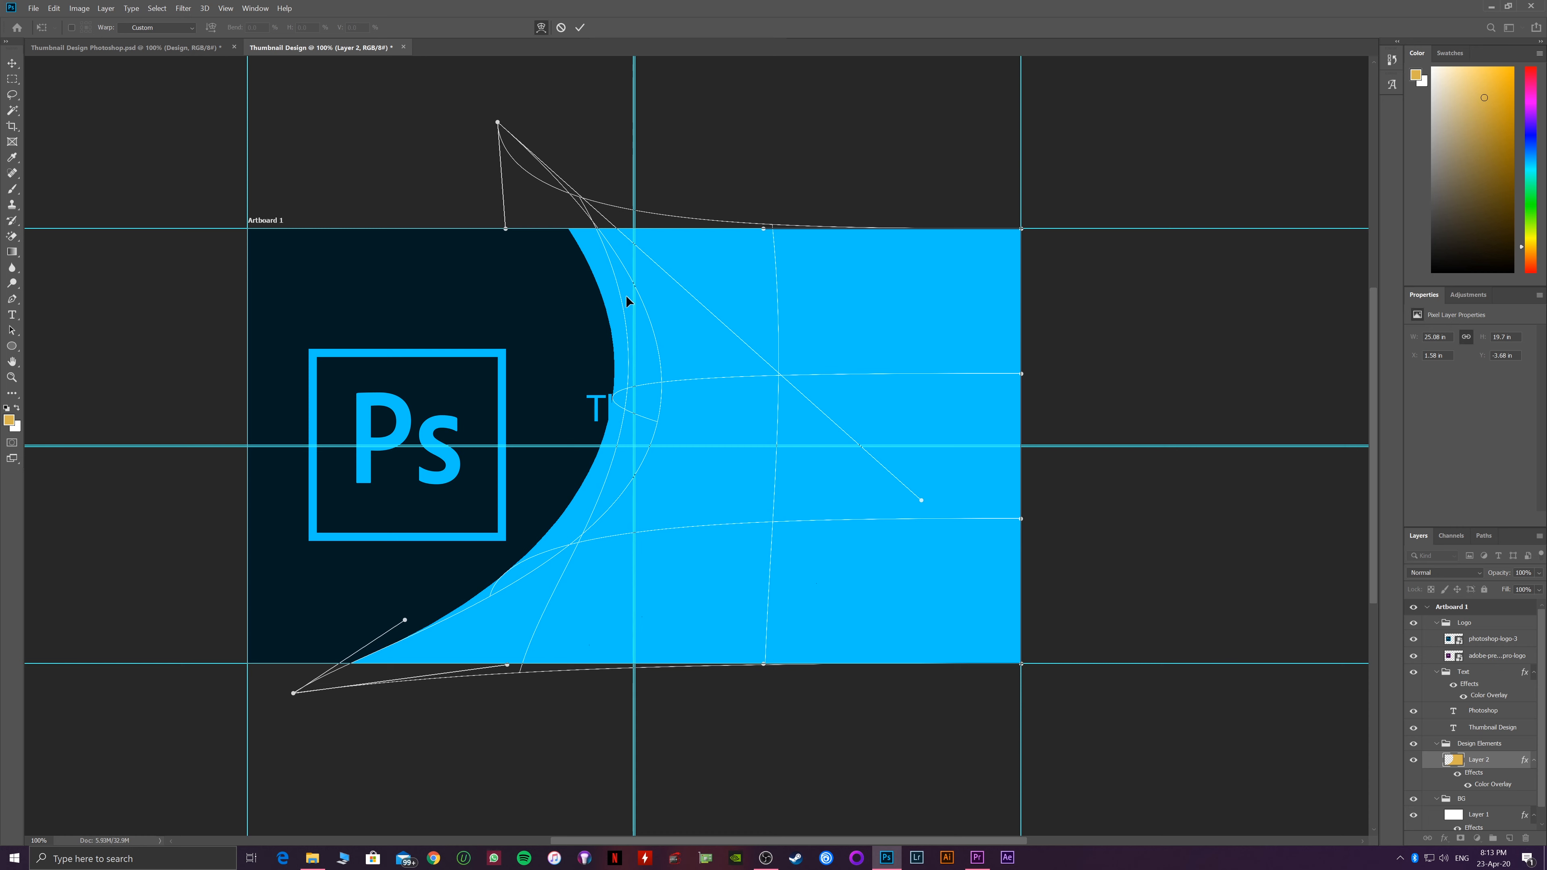
click(578, 27)
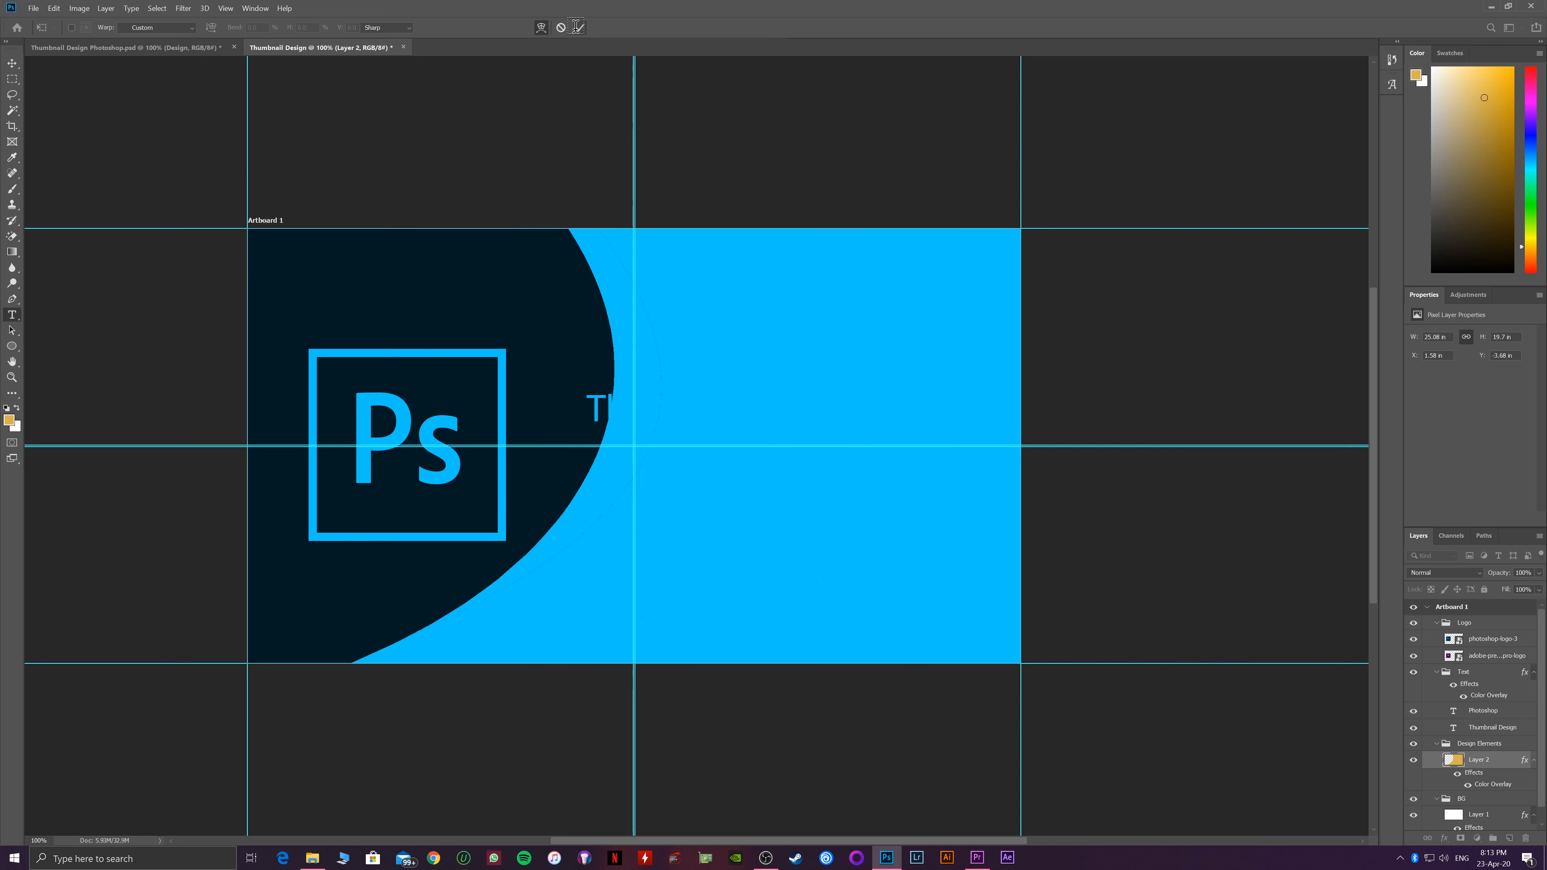
Move the curved blue shape about 13.4 in to the right so it only covers the artboard's right edge
key(ctrl+t)
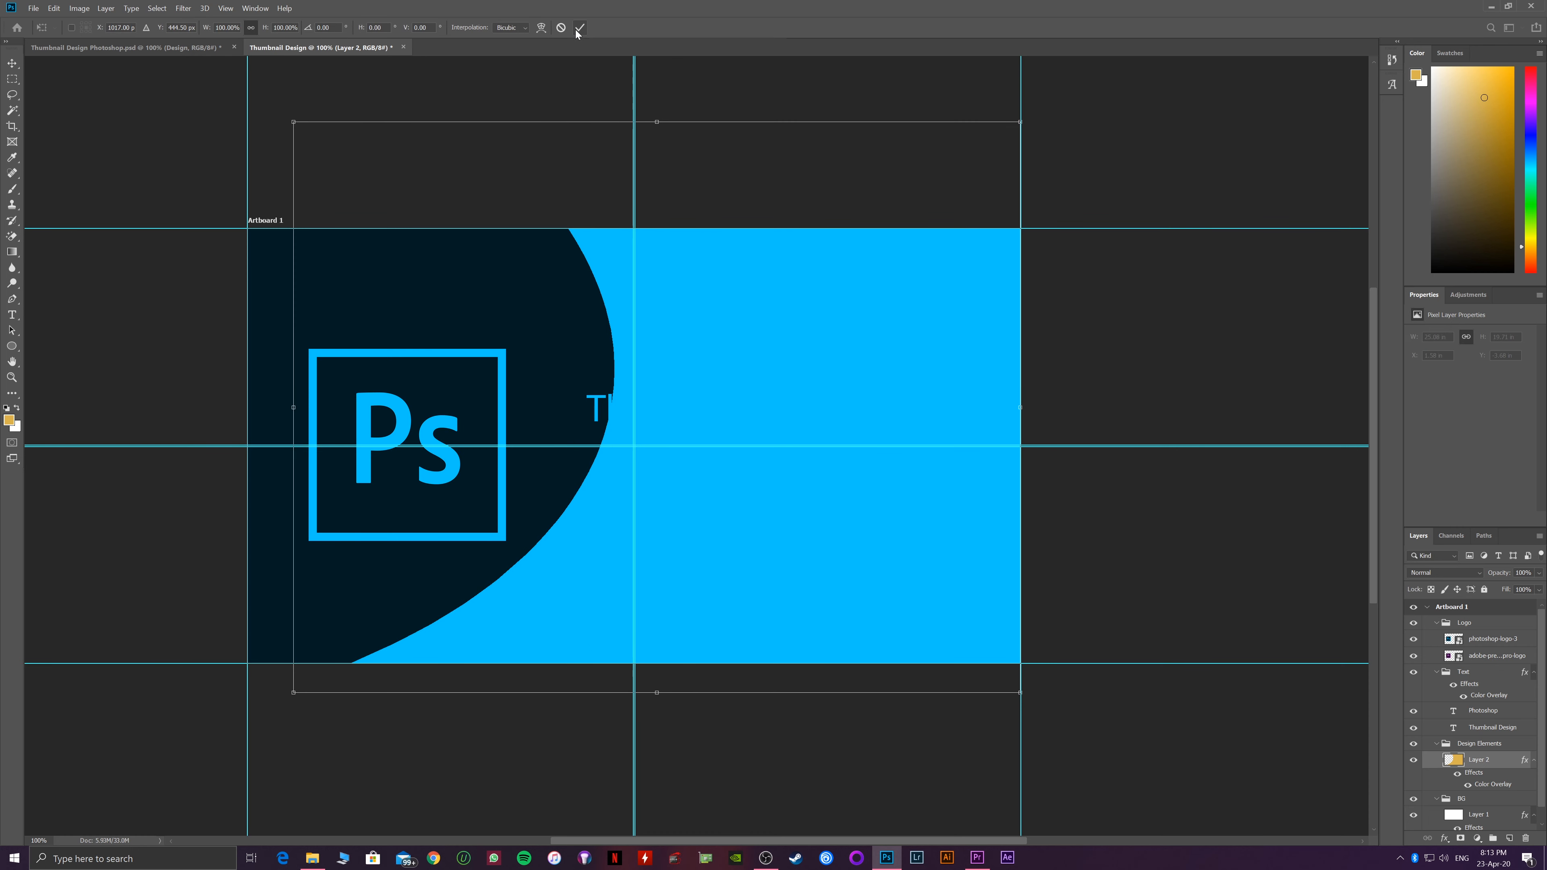
drag(672, 332, 1061, 342)
key(Return)
key(t)
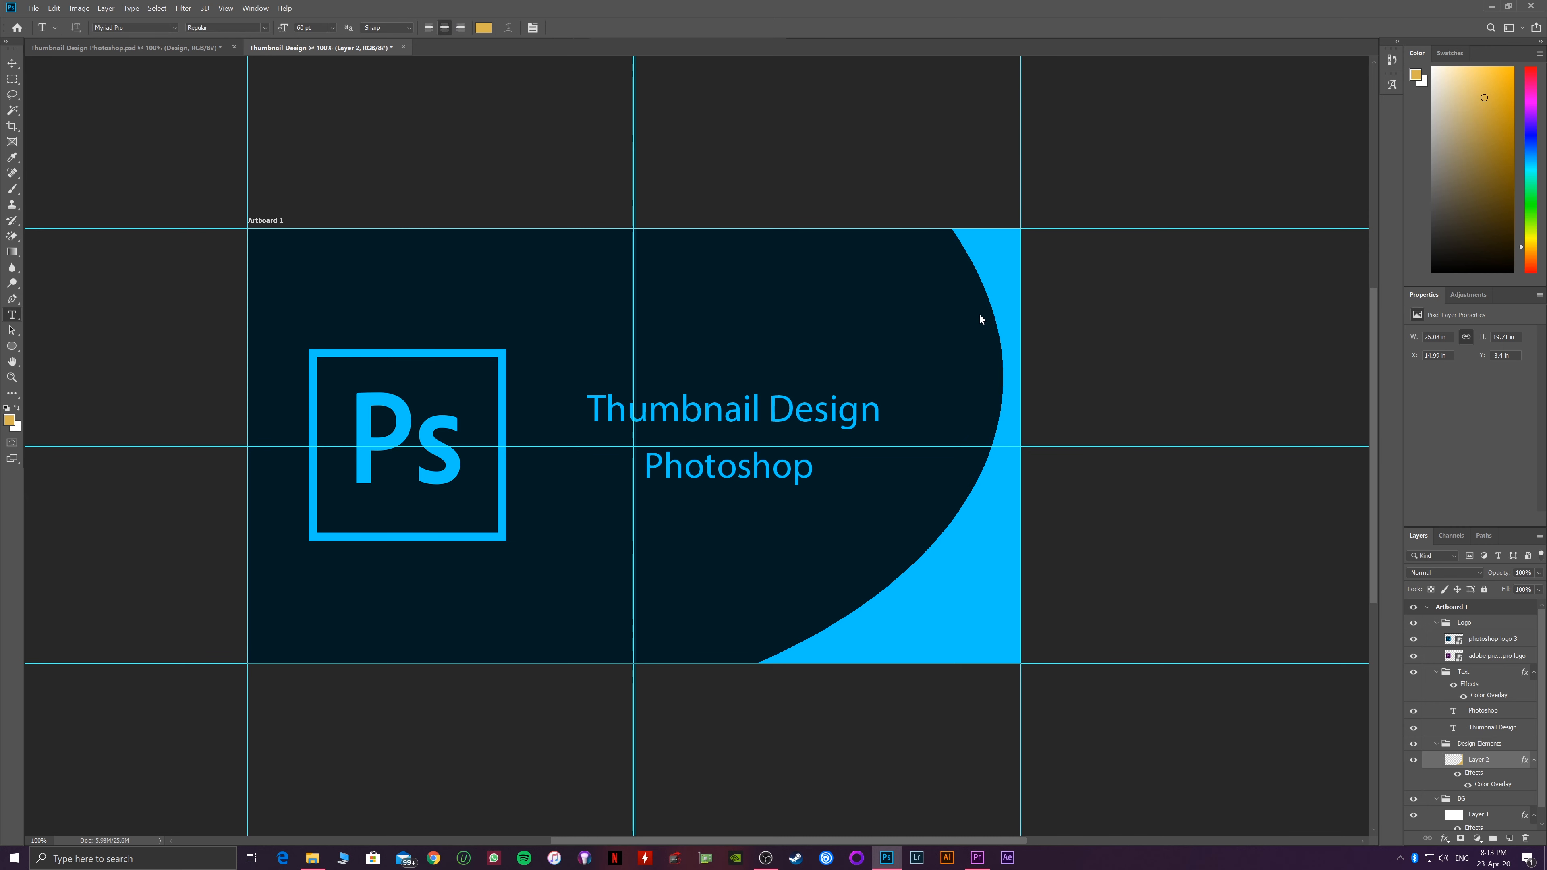
Scale the curved blue shape up to about 109% and shift it about 1.4 in further right
key(ctrl+t)
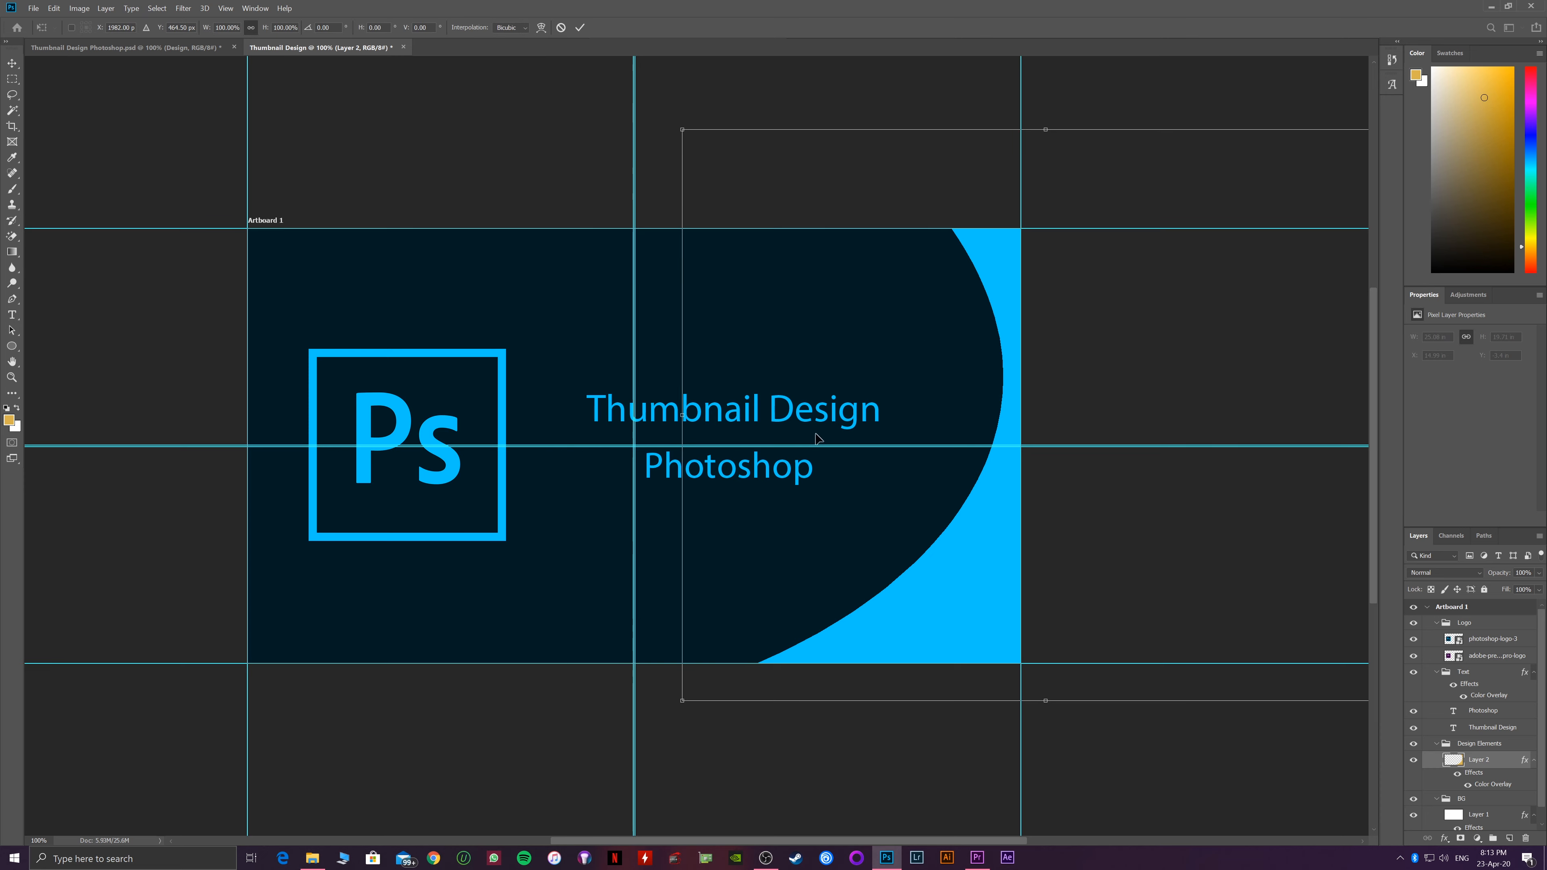
drag(682, 701, 600, 738)
drag(850, 618, 890, 613)
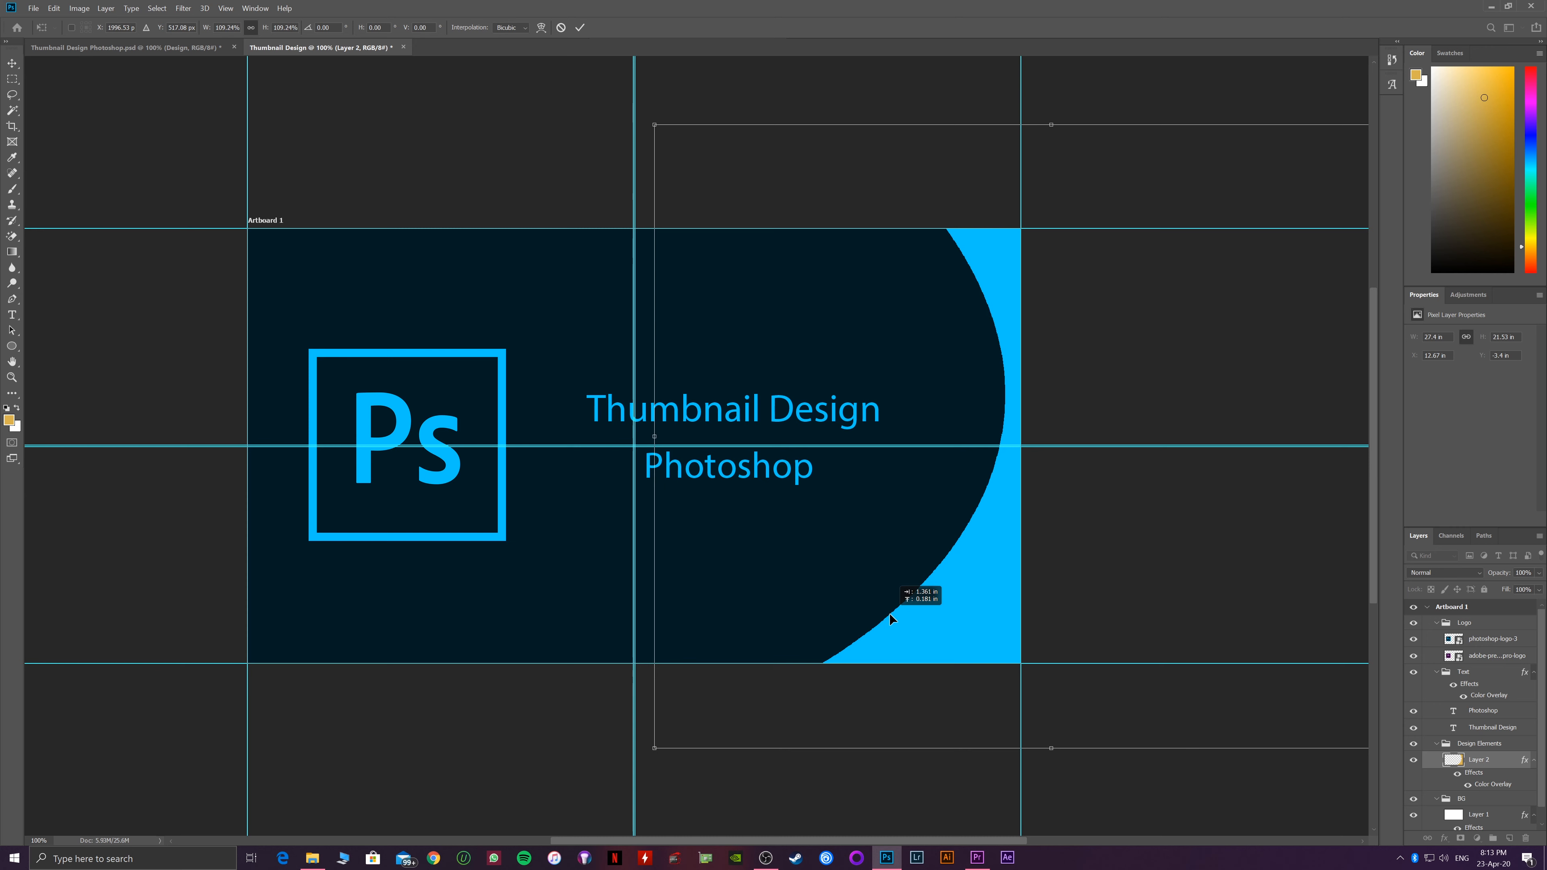
key(Return)
key(t)
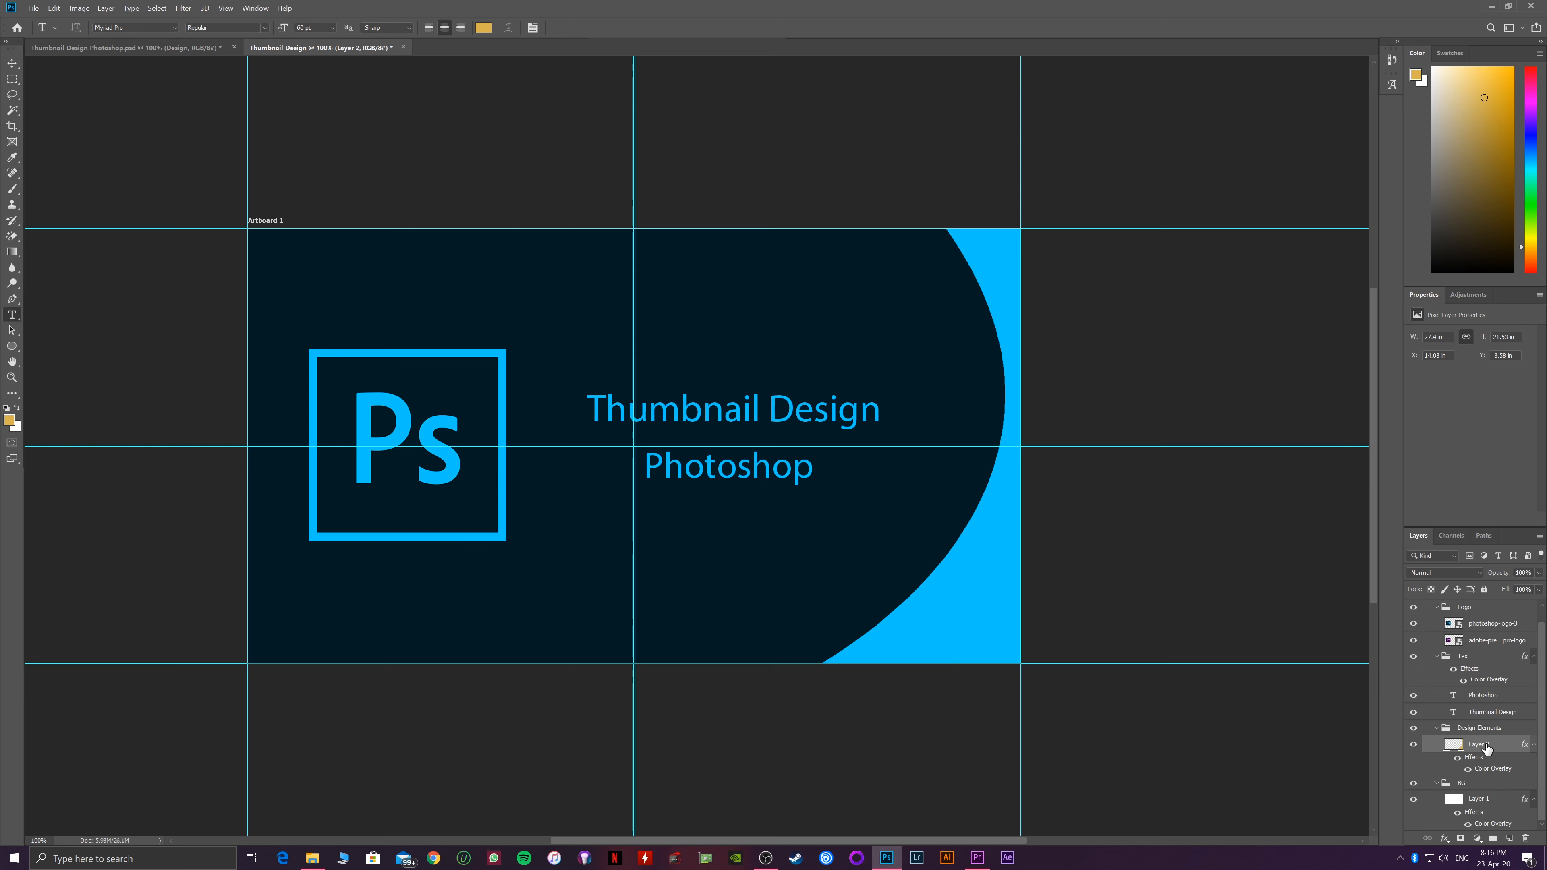
Rename the curved blue layer in the Design Elements group as Right
double_click(1482, 744)
text(Right)
key(Return)
Duplicate the Right layer directly beneath itself in the Design Elements group and name the copy Center
drag(1493, 749, 1498, 772)
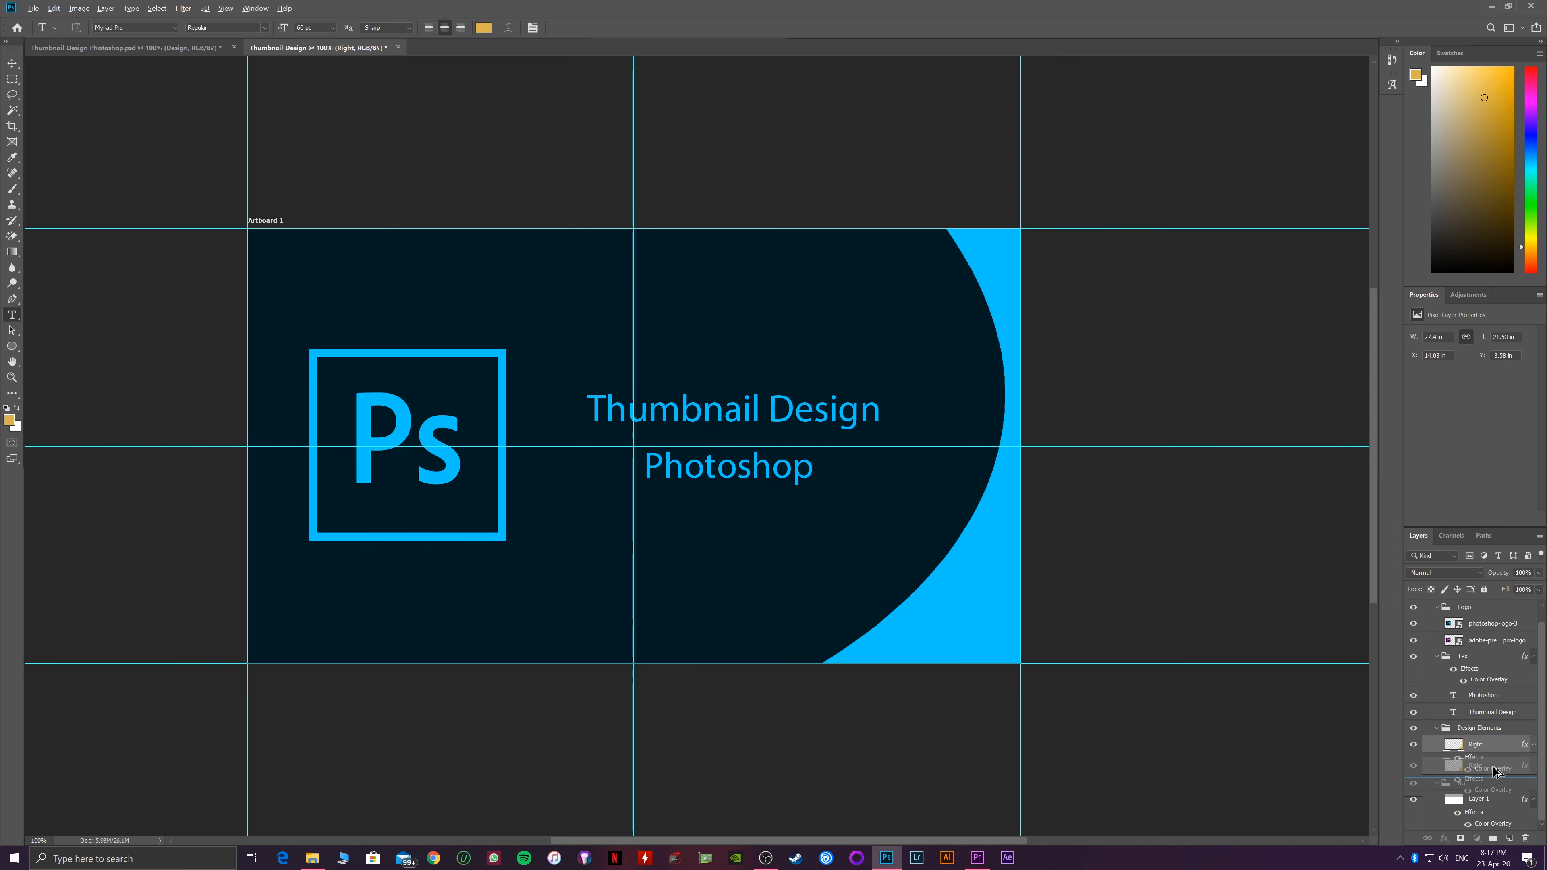
drag(1494, 770, 1494, 771)
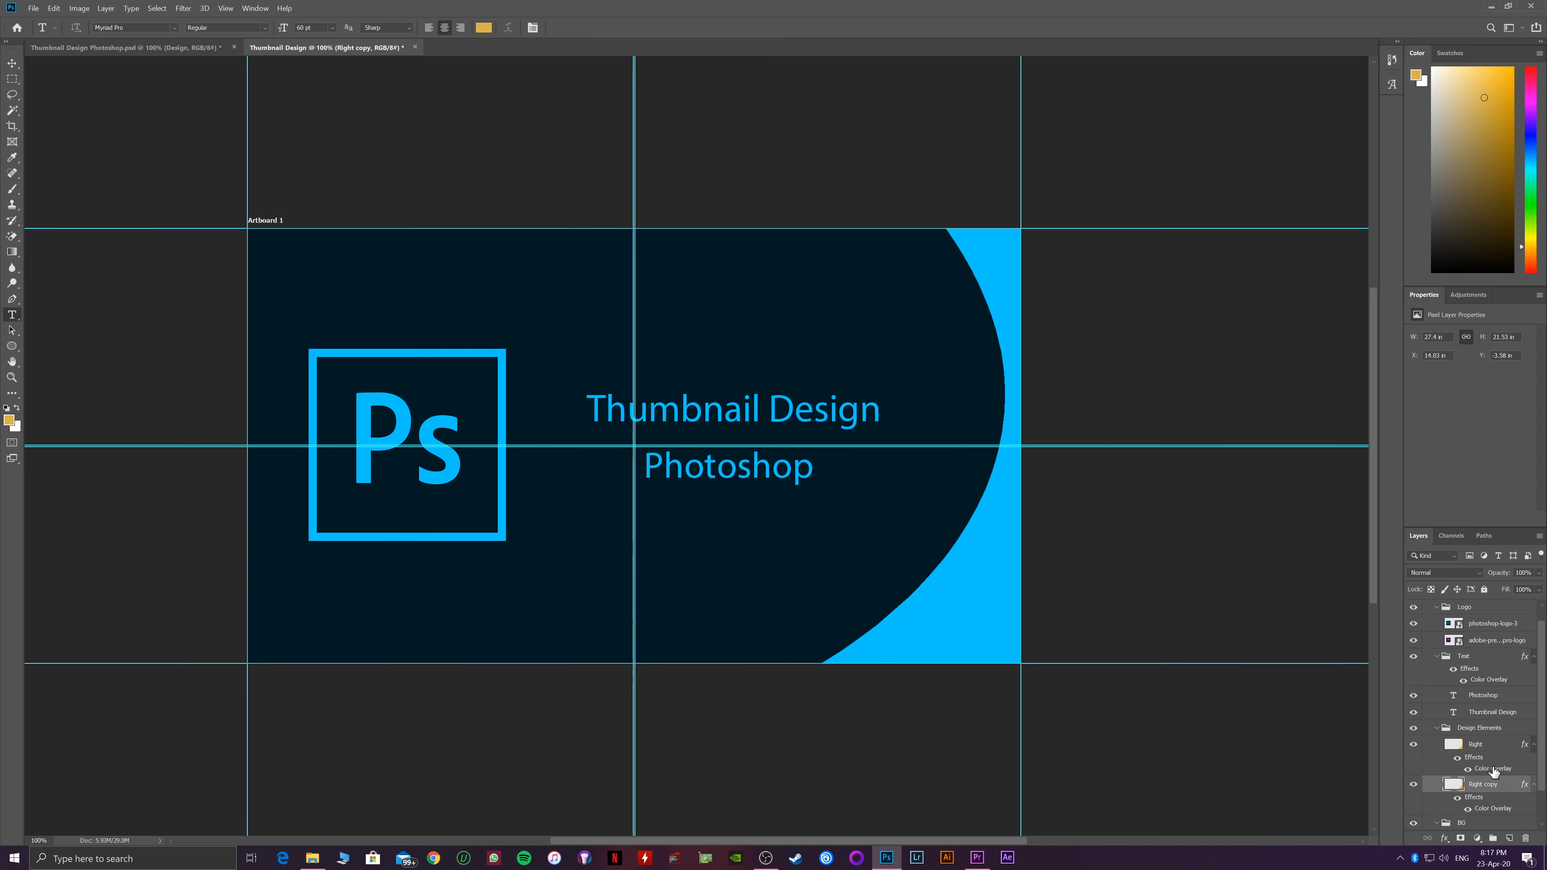
double_click(1491, 784)
text(Center)
key(Return)
Shift the Center shape about 1 in to the left so it extends past the Right shape
key(ctrl+t)
drag(1103, 595, 1076, 592)
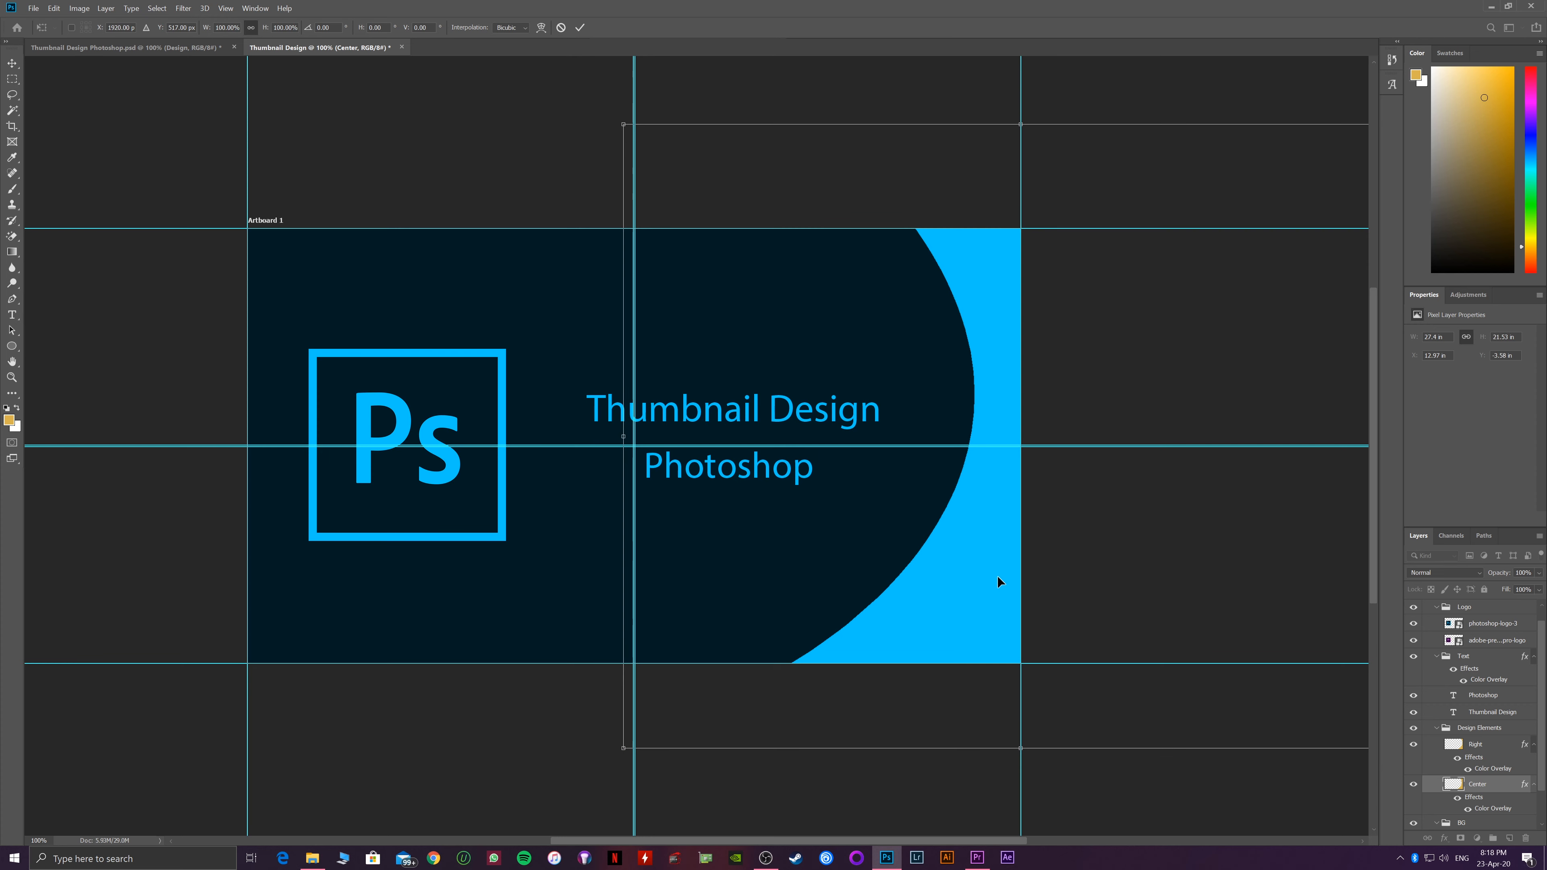
key(Return)
key(t)
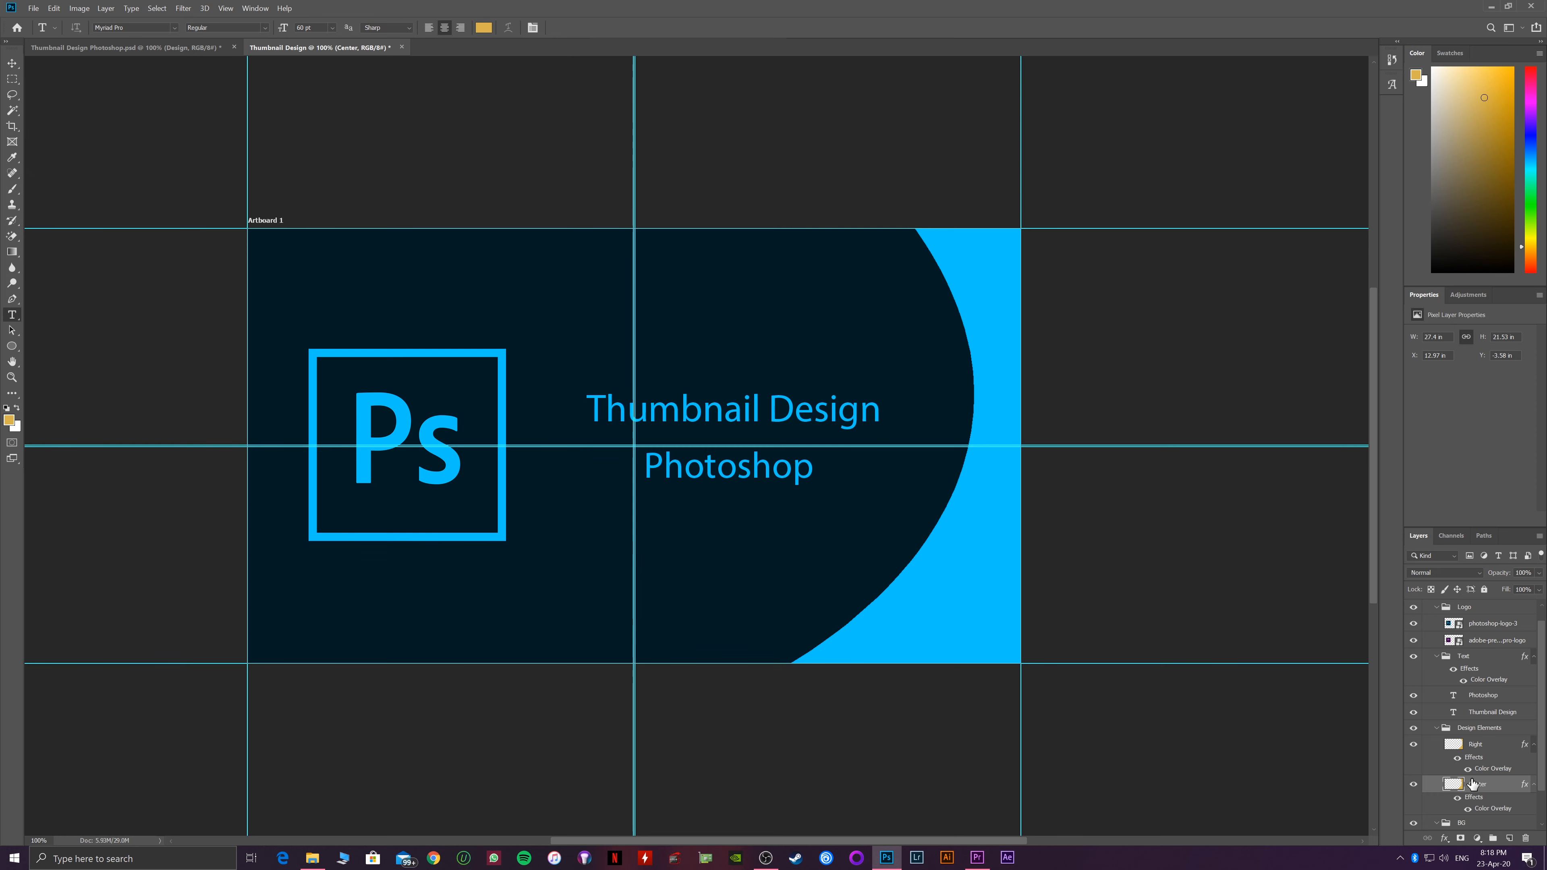
Recolour the Center shape's Color Overlay to dark navy 001d26, sampled from the Photoshop logo's background
double_click(1455, 785)
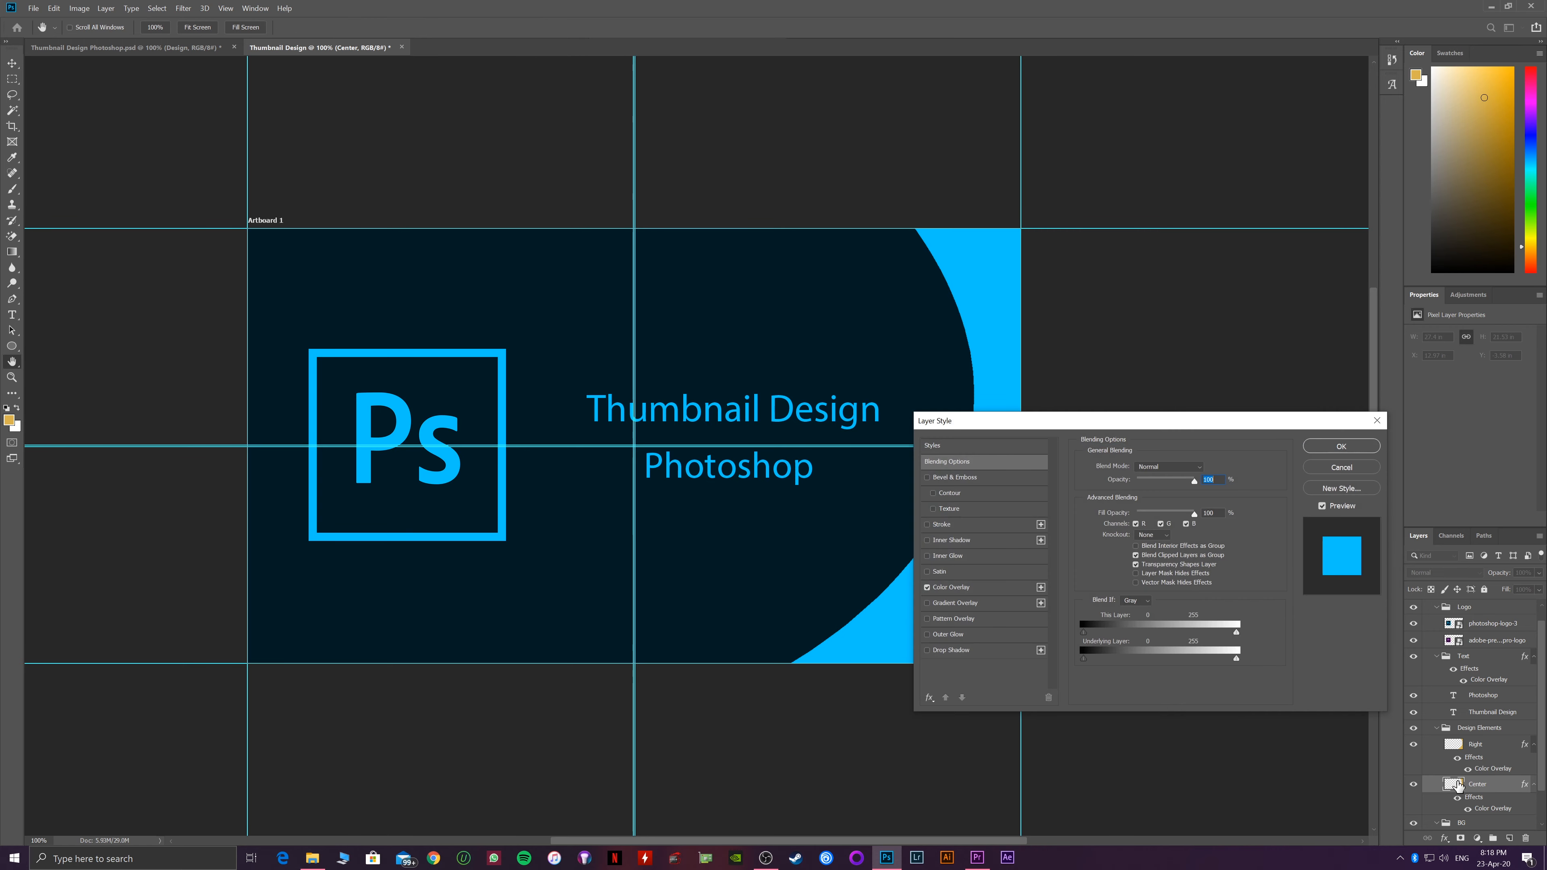
click(965, 590)
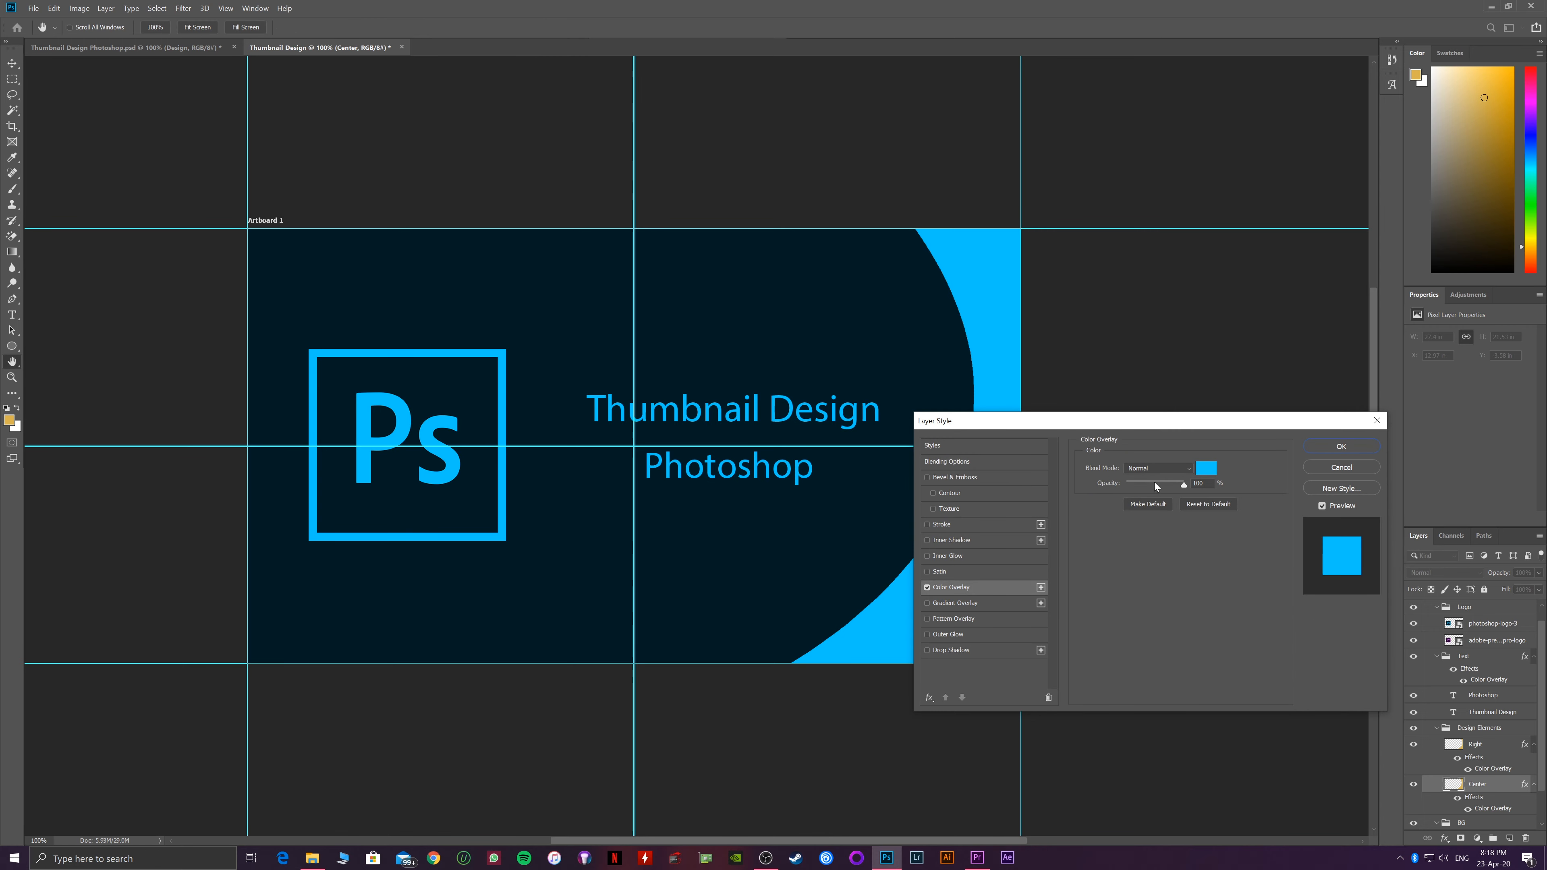
click(1206, 469)
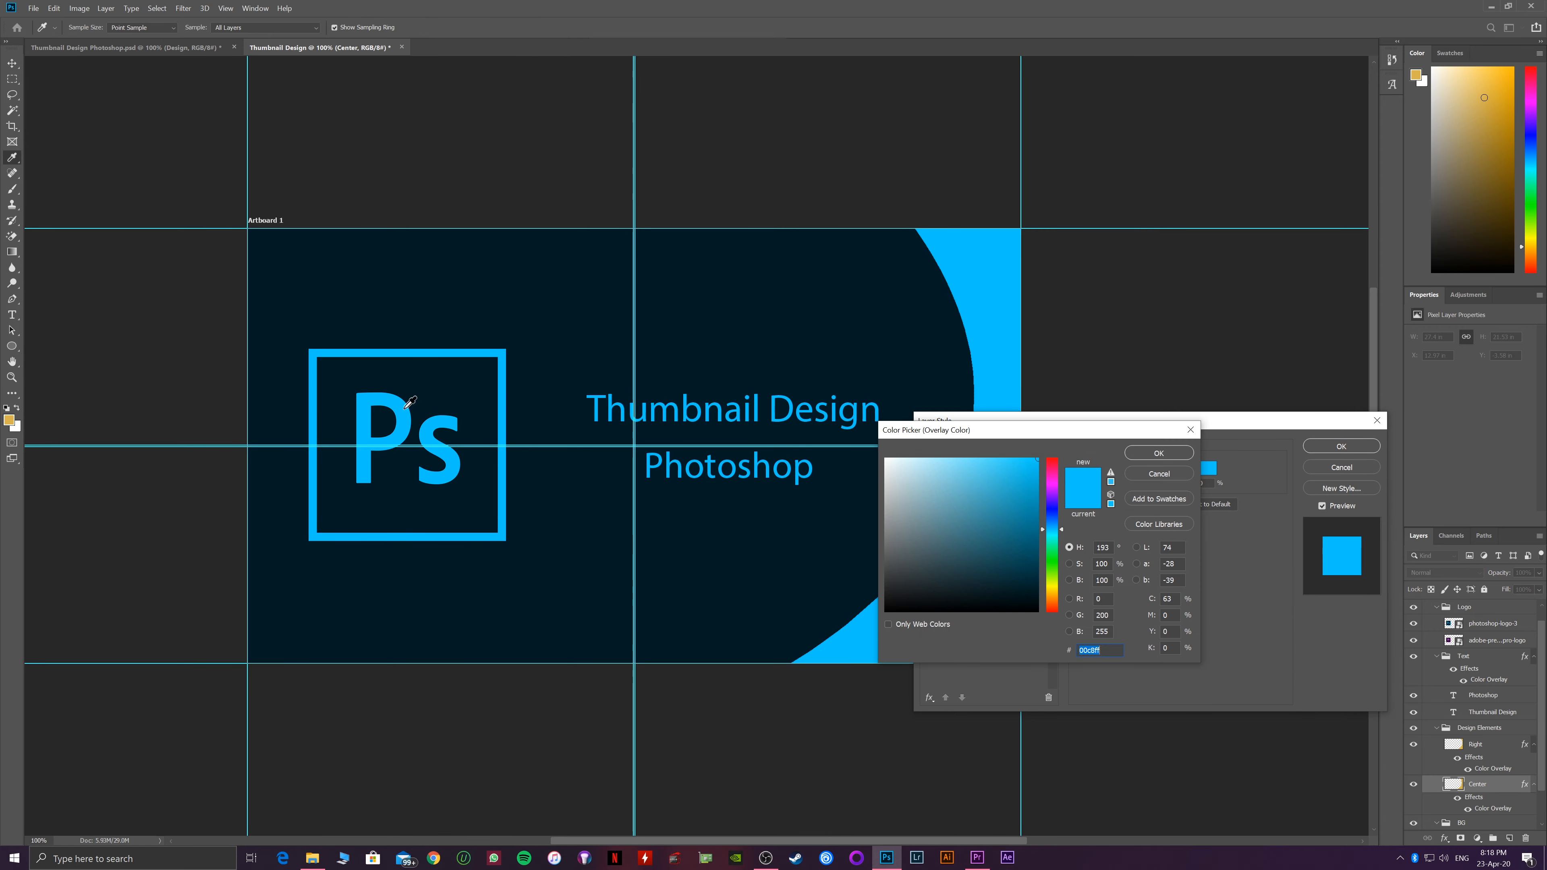
click(455, 374)
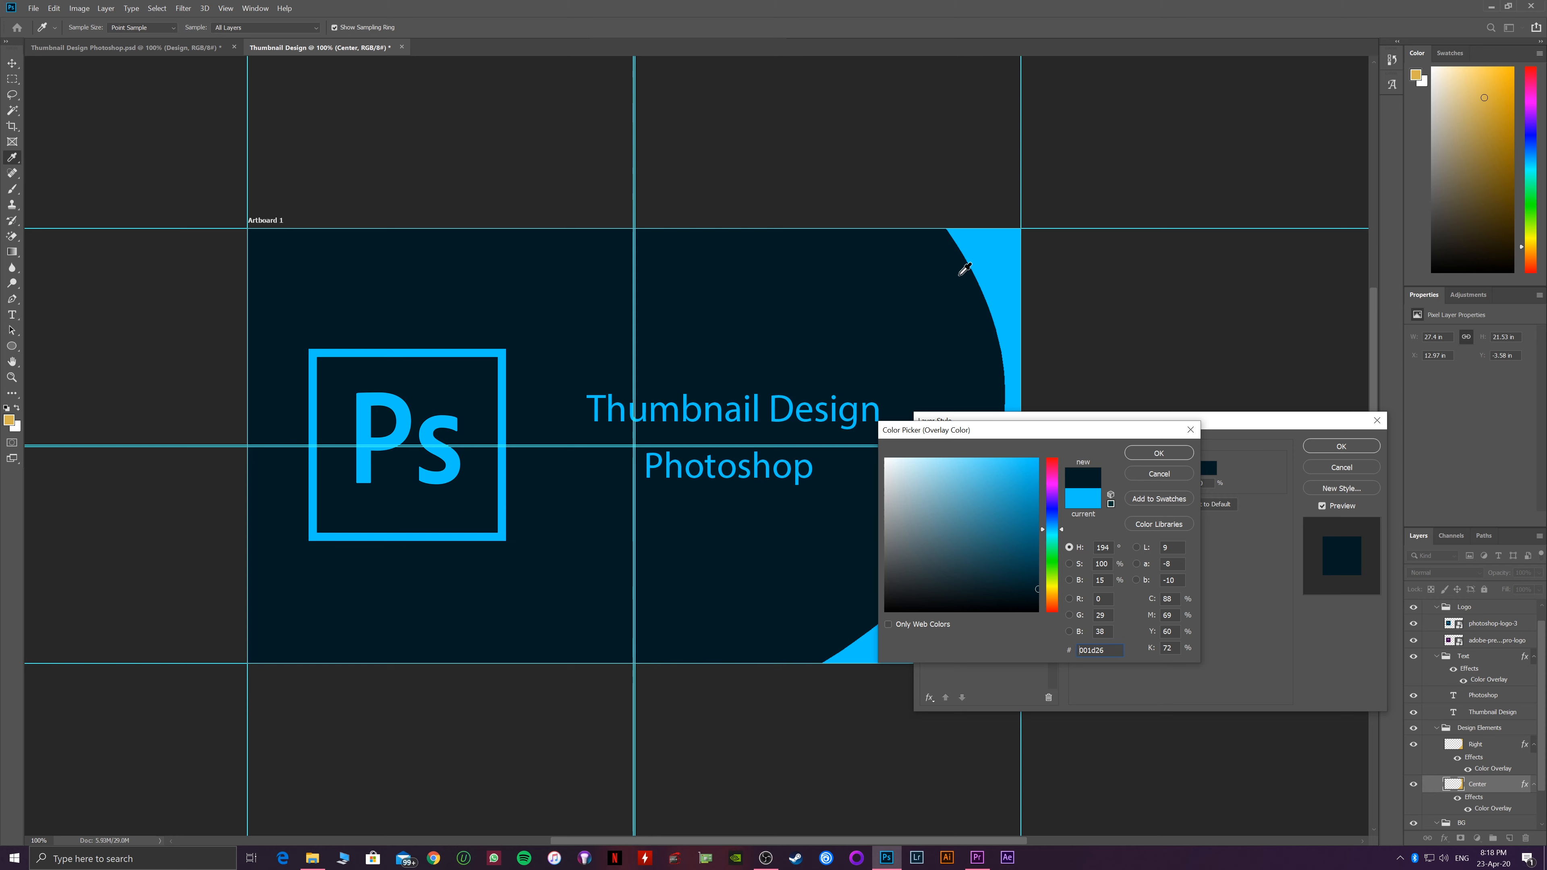
key(Return)
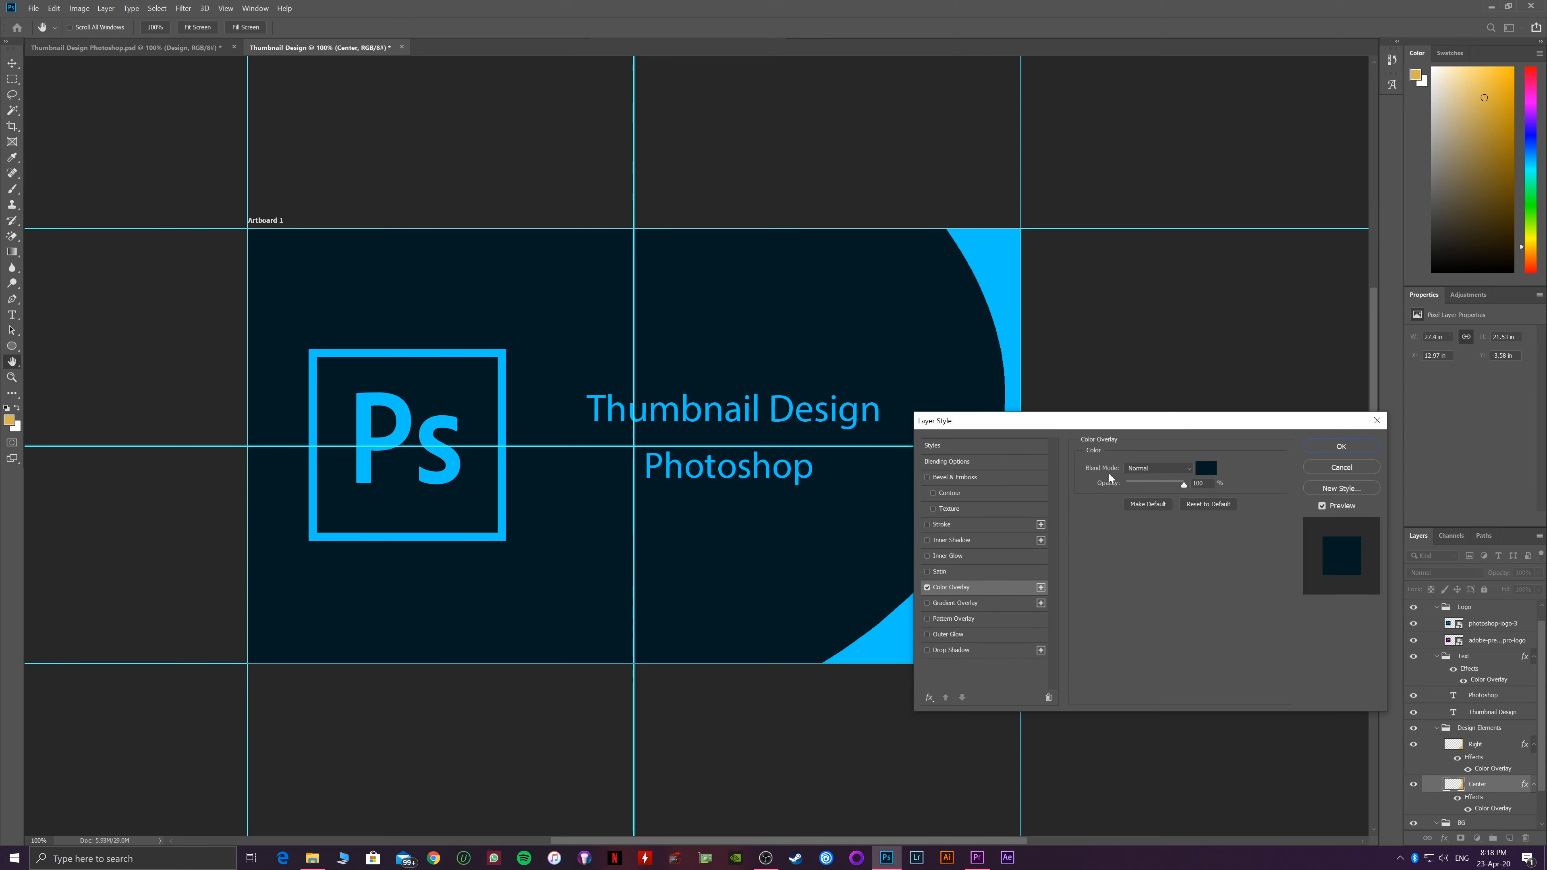
click(1328, 447)
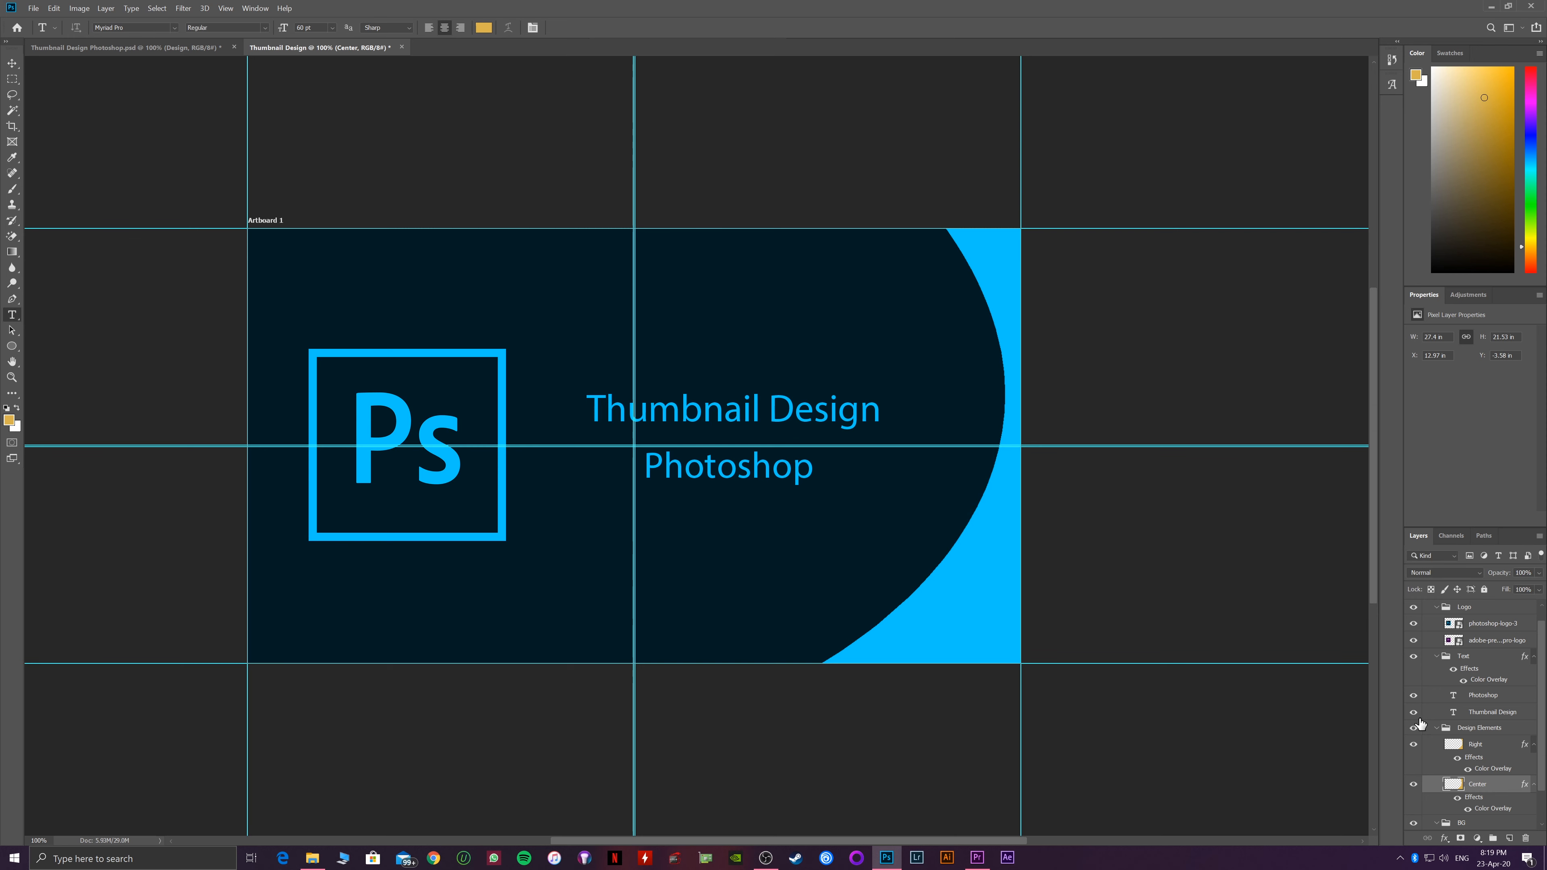
Duplicate the Right layer beneath the Center layer and shift the copy about 2.3 in left to form a second blue band
click(1489, 748)
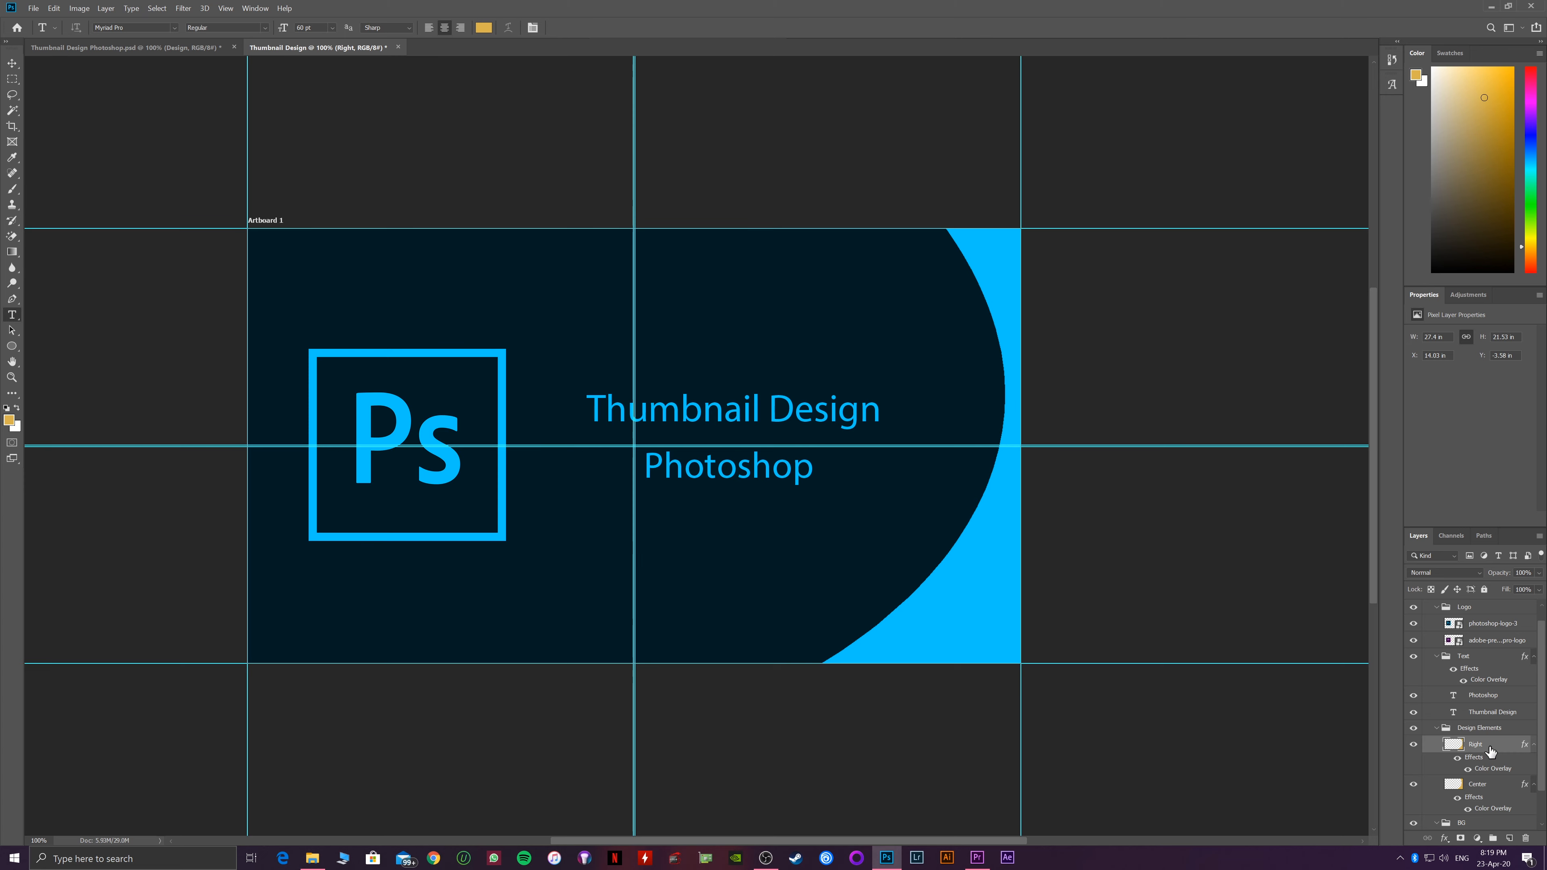
drag(1489, 748, 1490, 809)
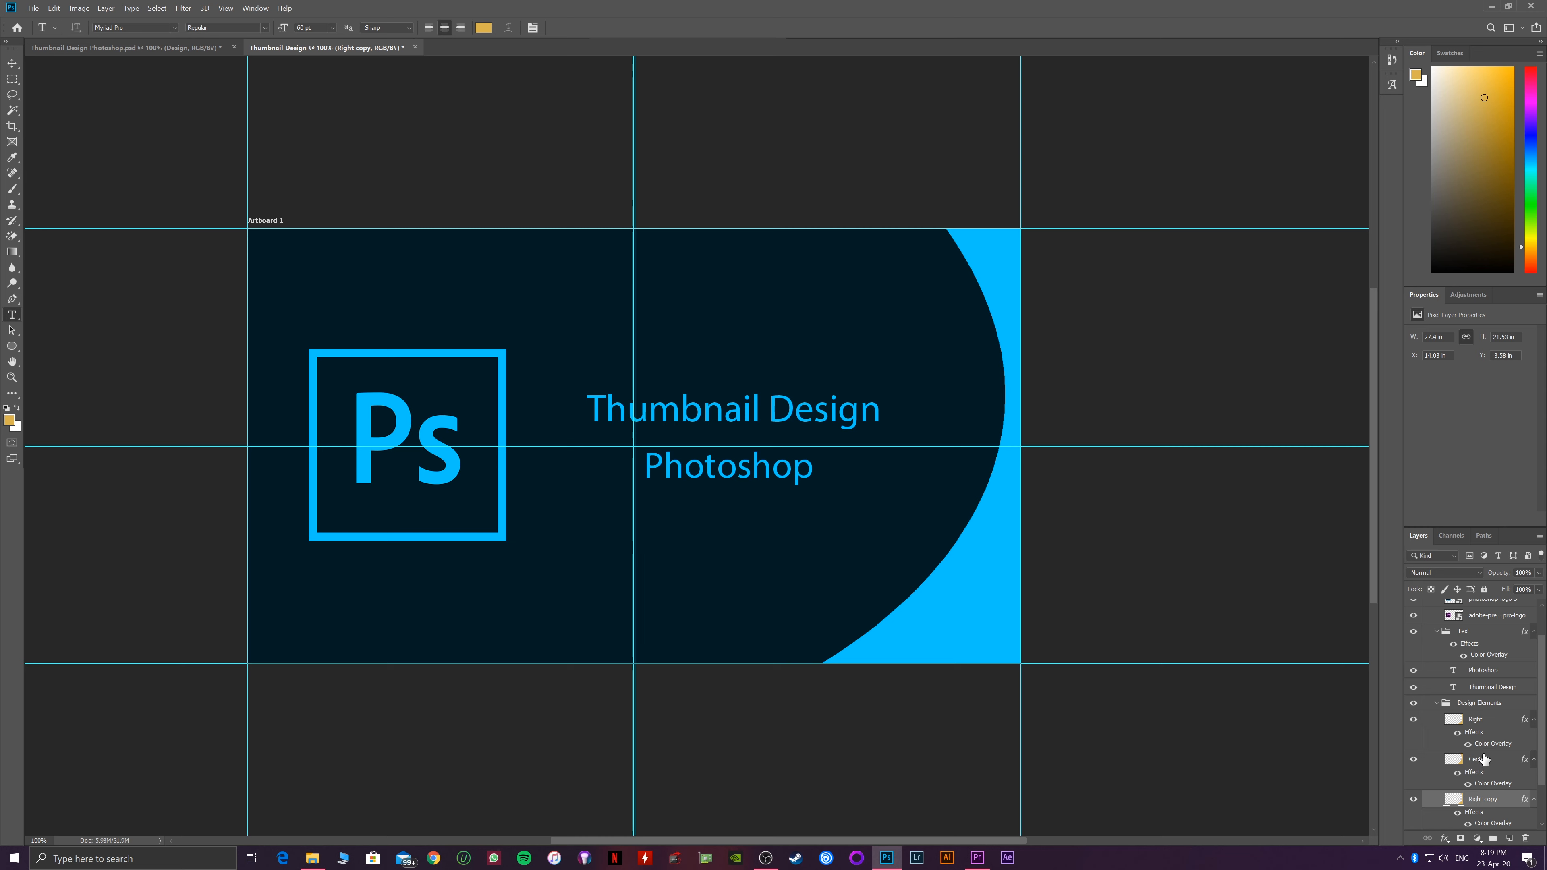
key(ctrl+t)
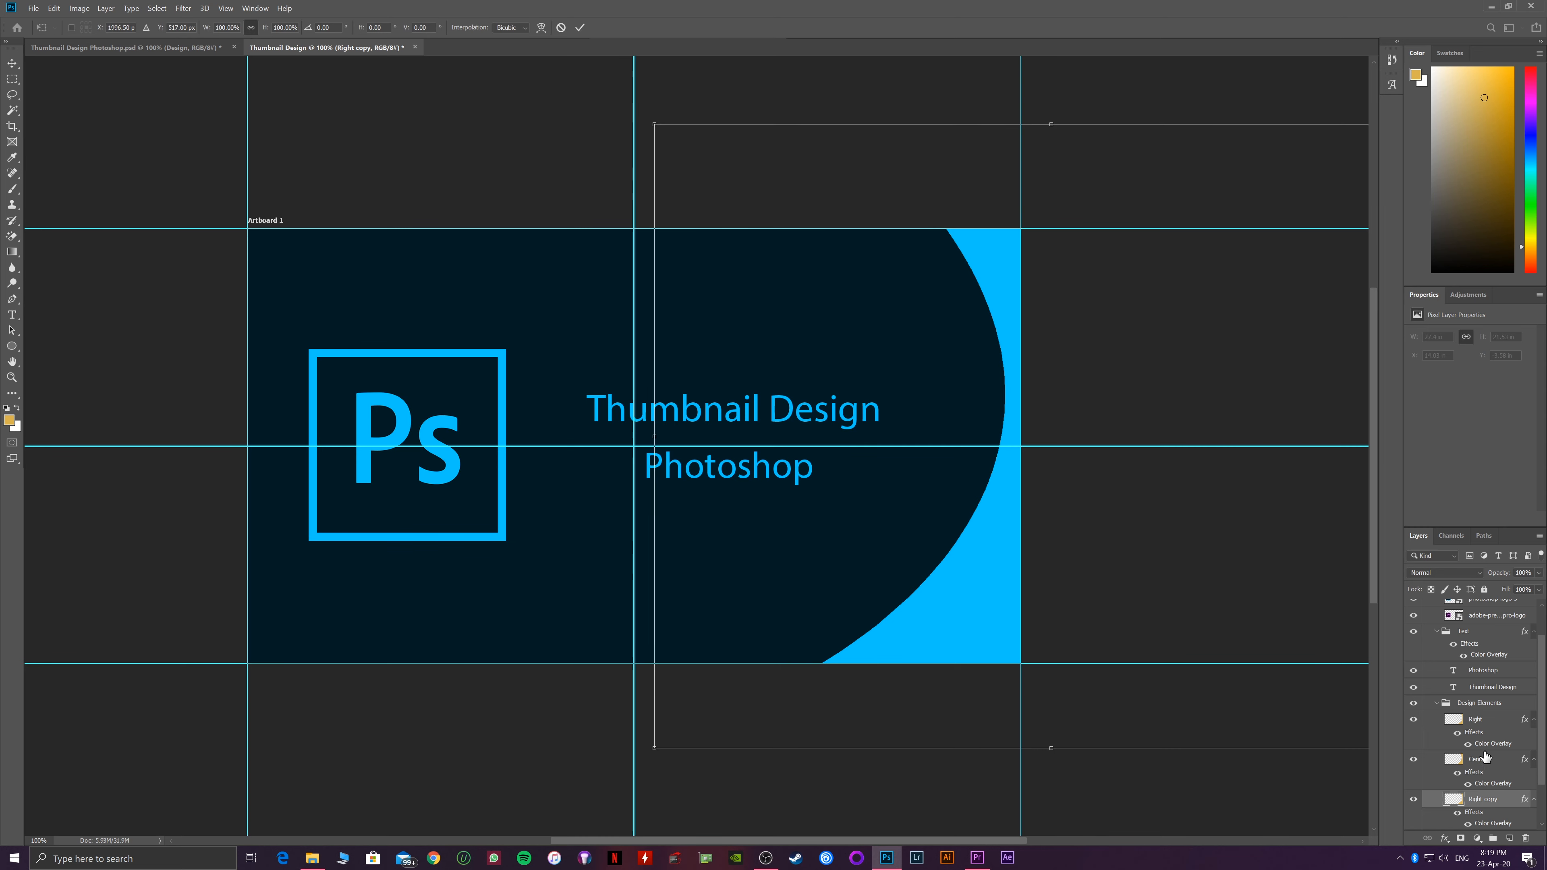
drag(1275, 633, 1208, 637)
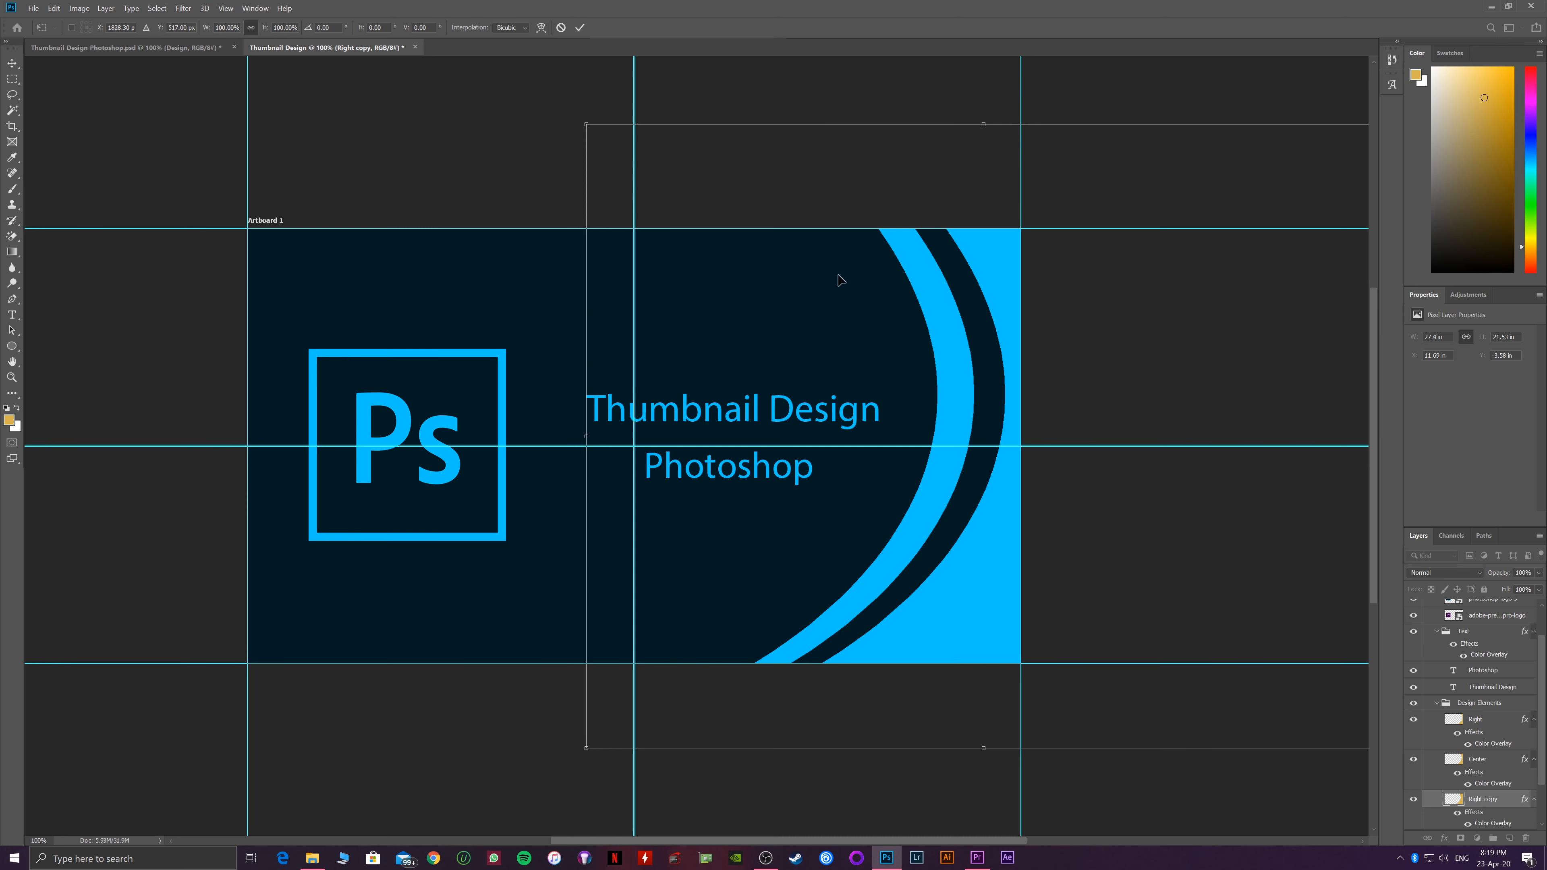
key(Return)
key(t)
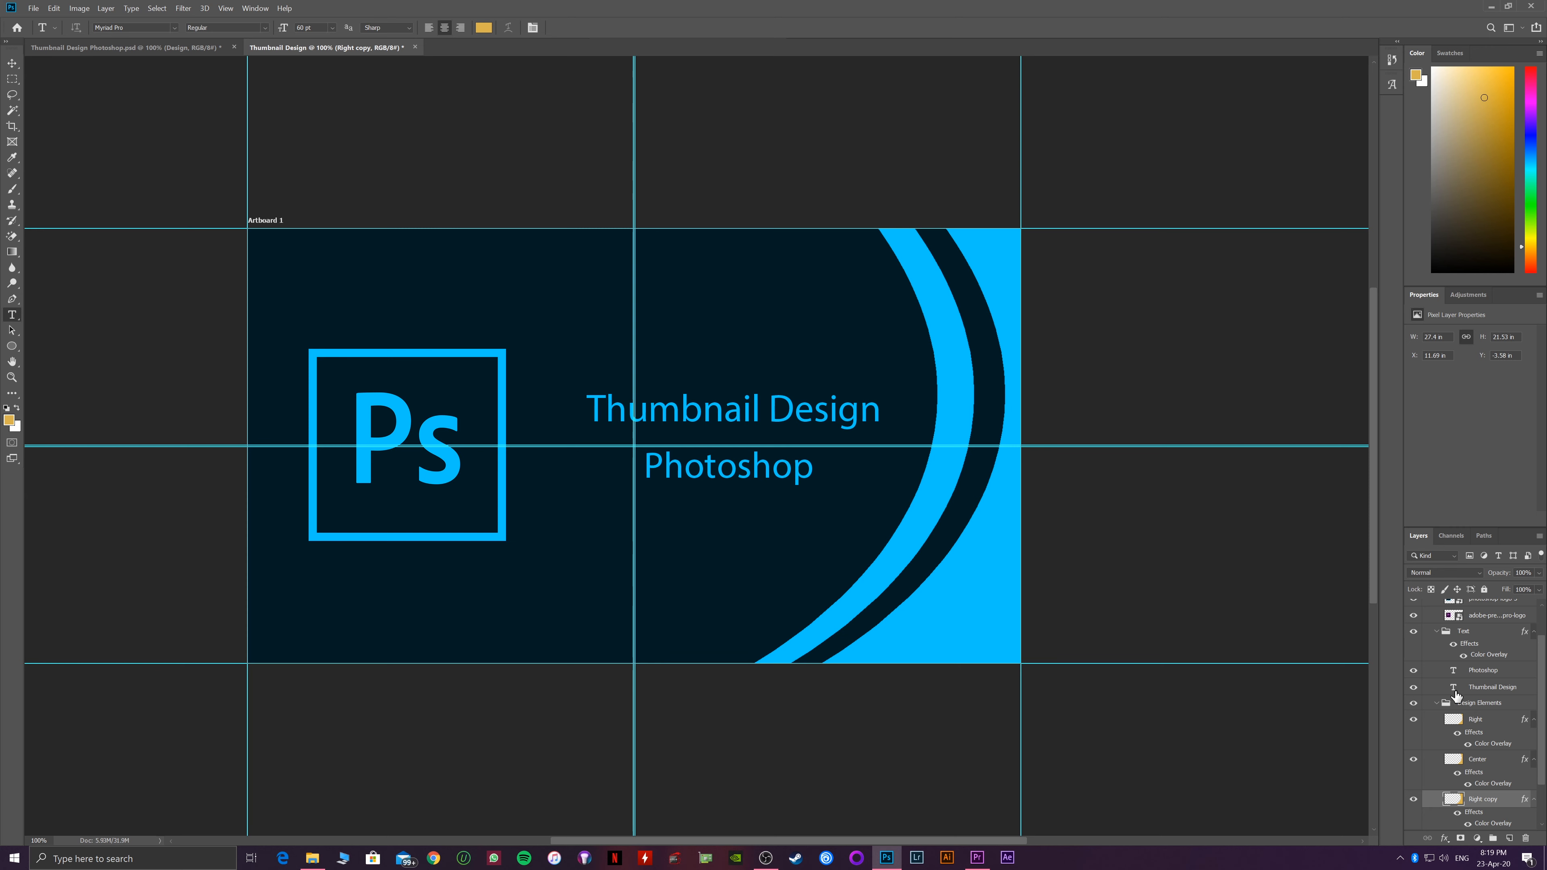
Rotate the Design Elements group about 12° clockwise, stretch its height to about 103%, and reposition it so the curves sweep along the artboard's lower edge
click(1467, 704)
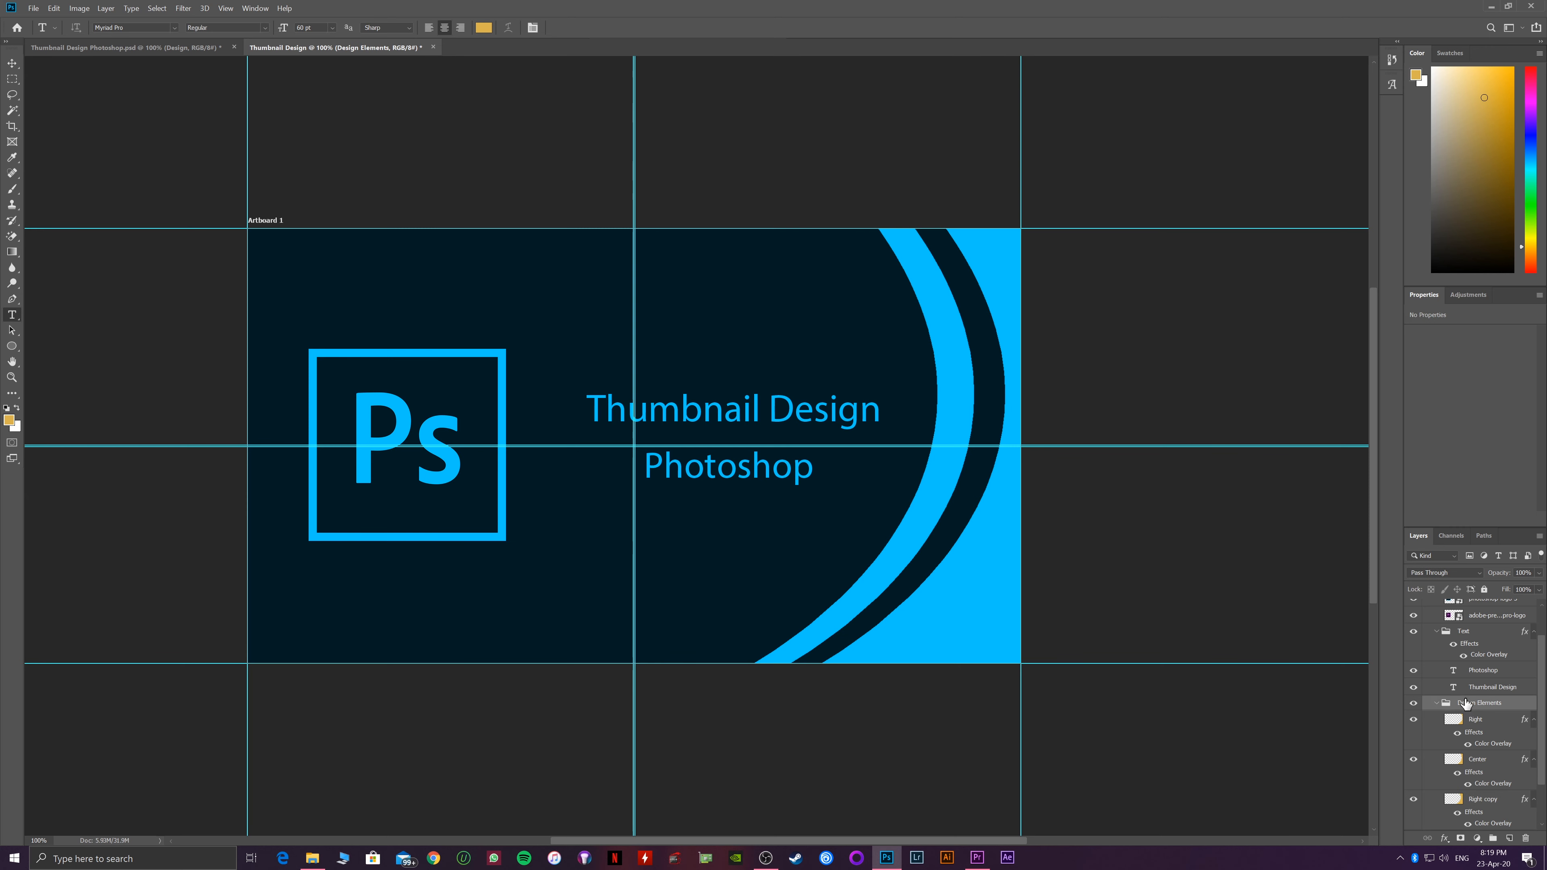
key(ctrl+t)
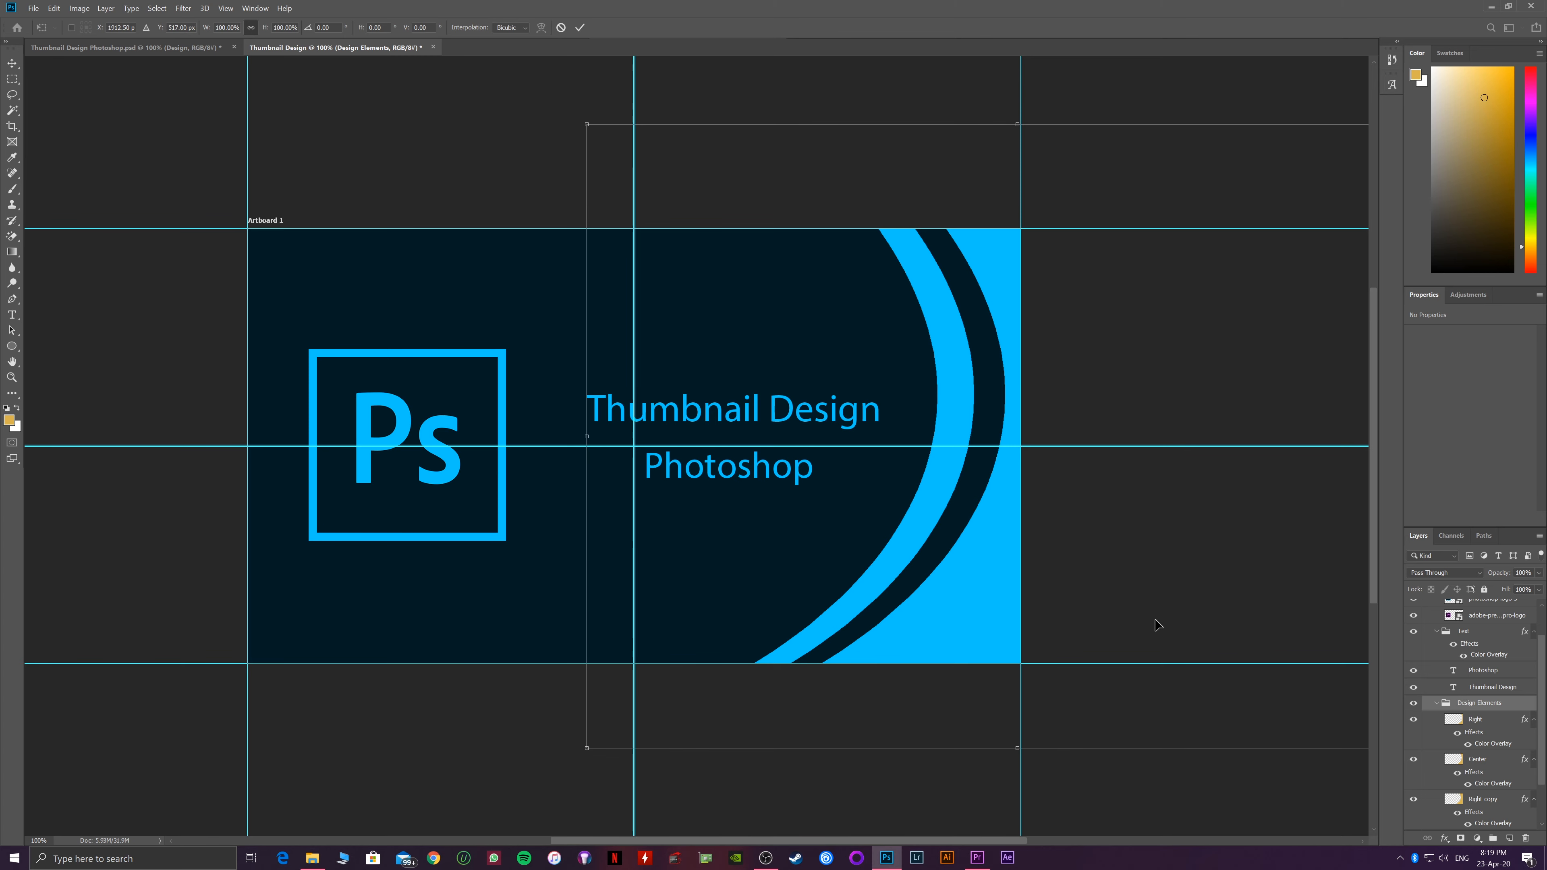
drag(1153, 622, 1118, 619)
drag(1075, 779, 1039, 787)
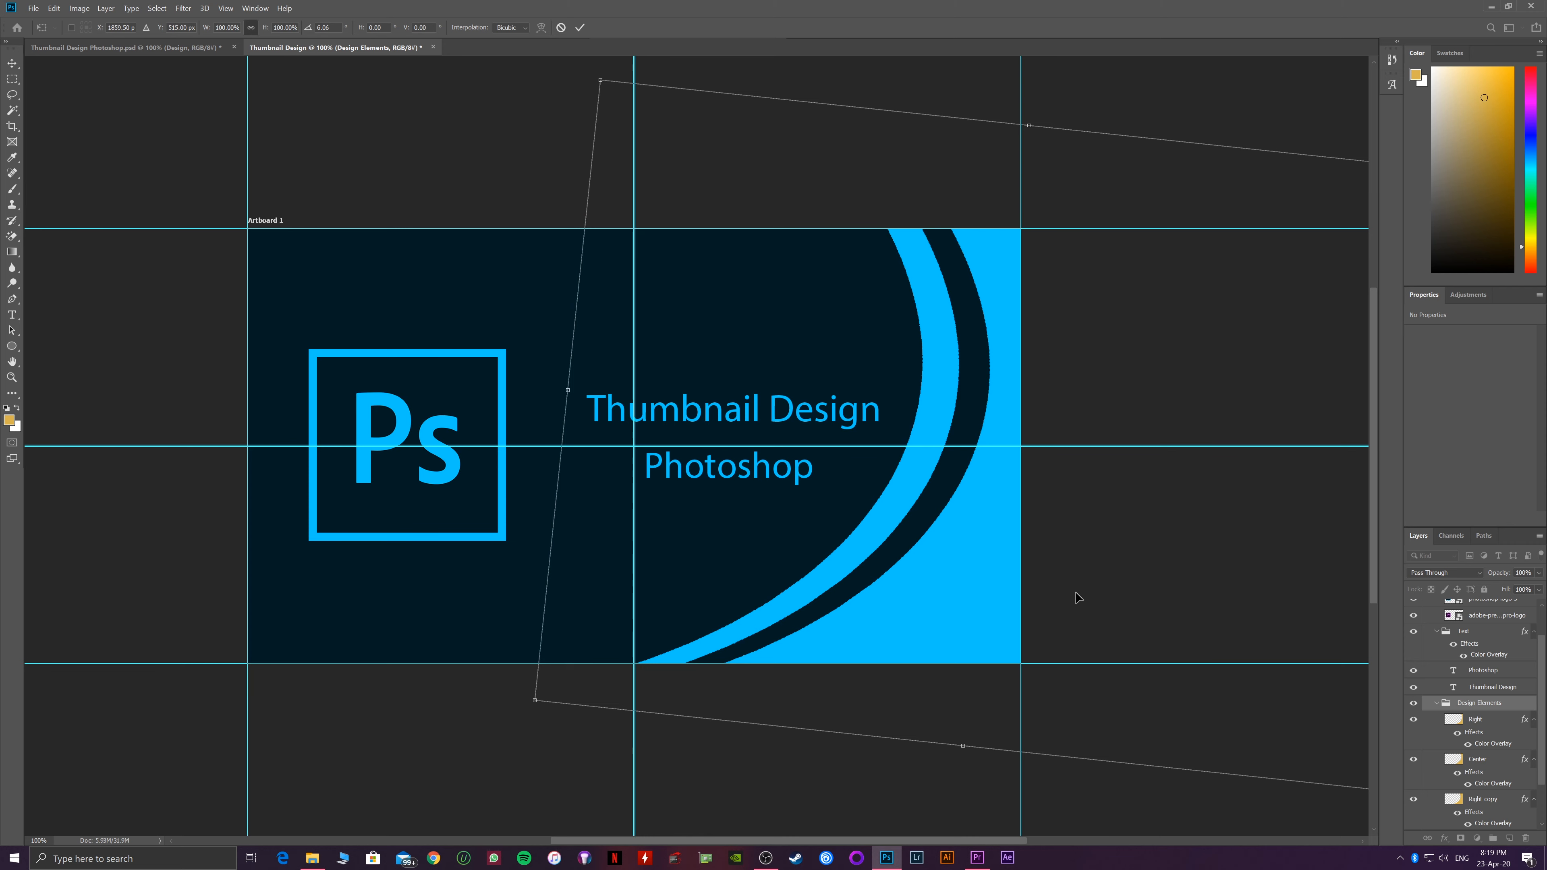
drag(1074, 594, 1101, 606)
mouse_move(948, 765)
mouse_down()
mouse_move(939, 751)
mouse_move(970, 761)
mouse_move(924, 781)
mouse_up()
drag(955, 682, 937, 681)
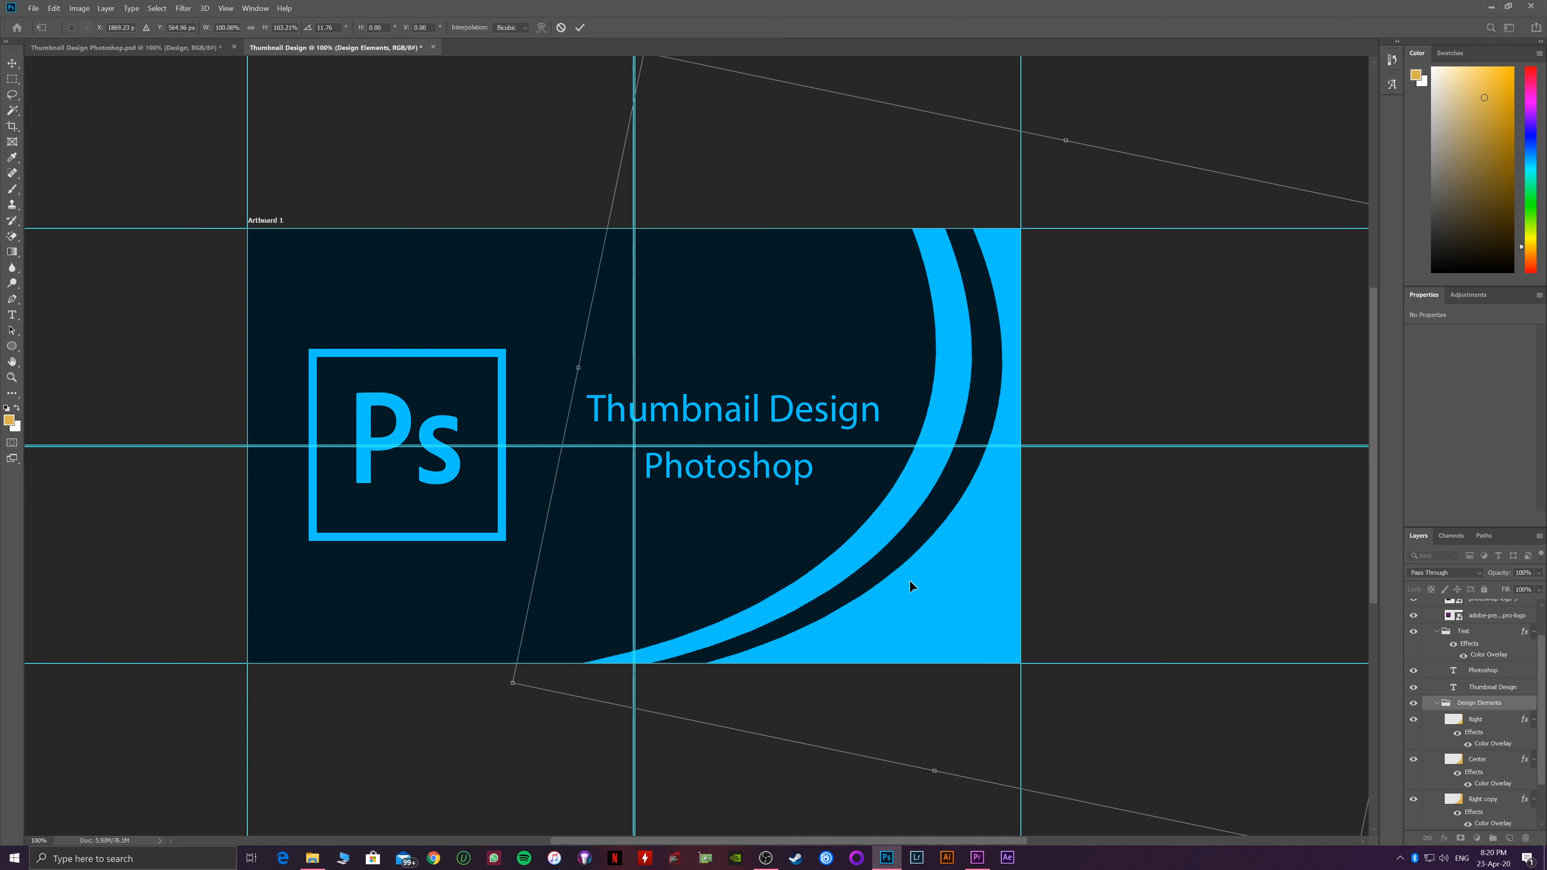
key(Return)
key(t)
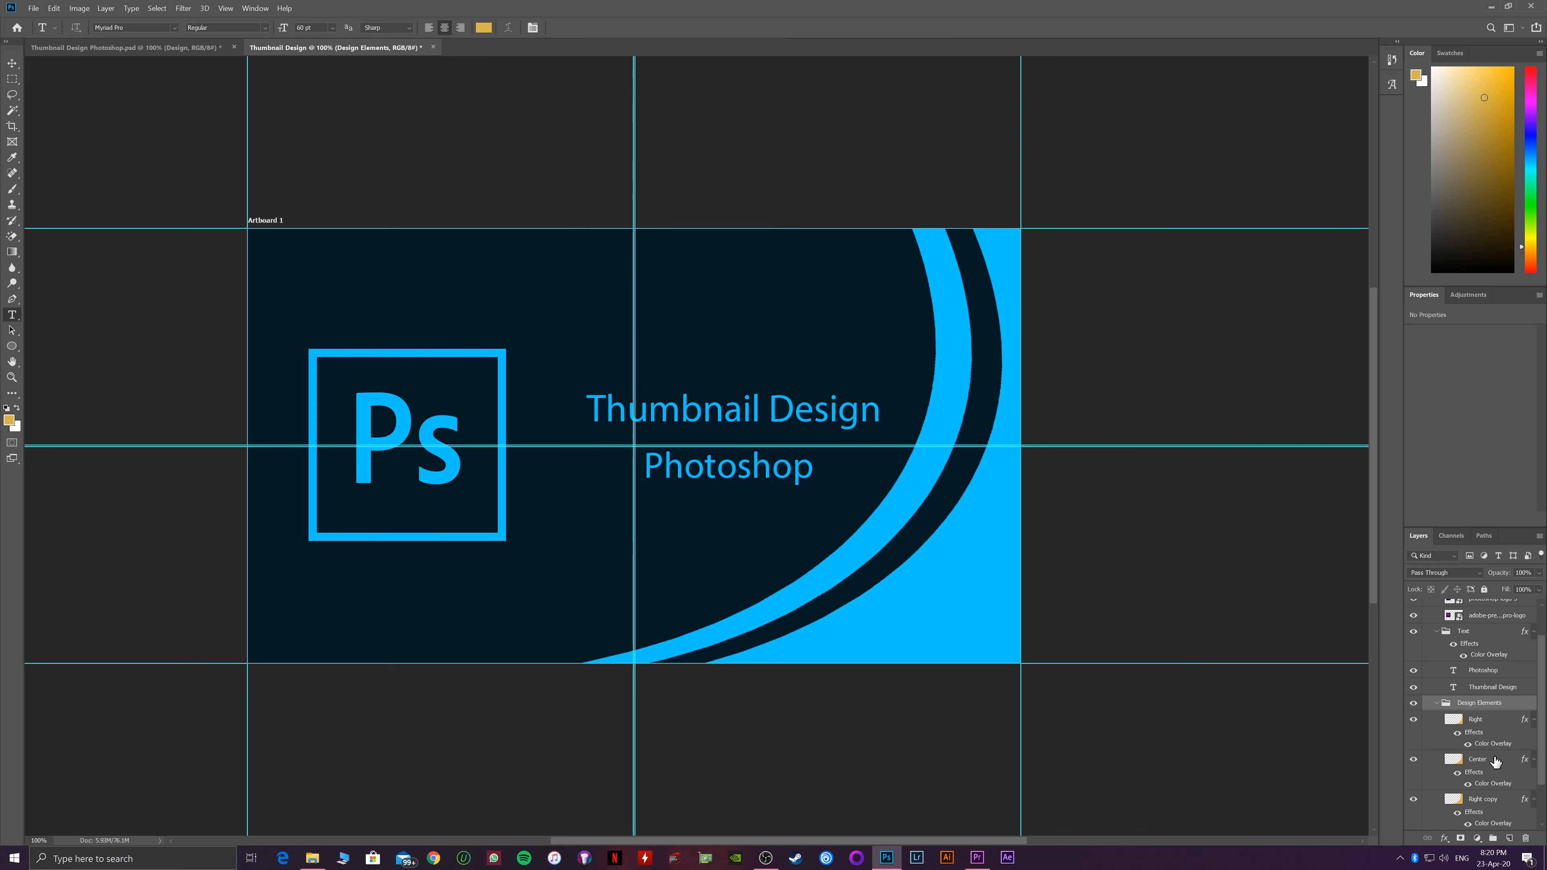
Nudge the Center shape about 0.04 in to the left to adjust the width of the blue band
click(1490, 769)
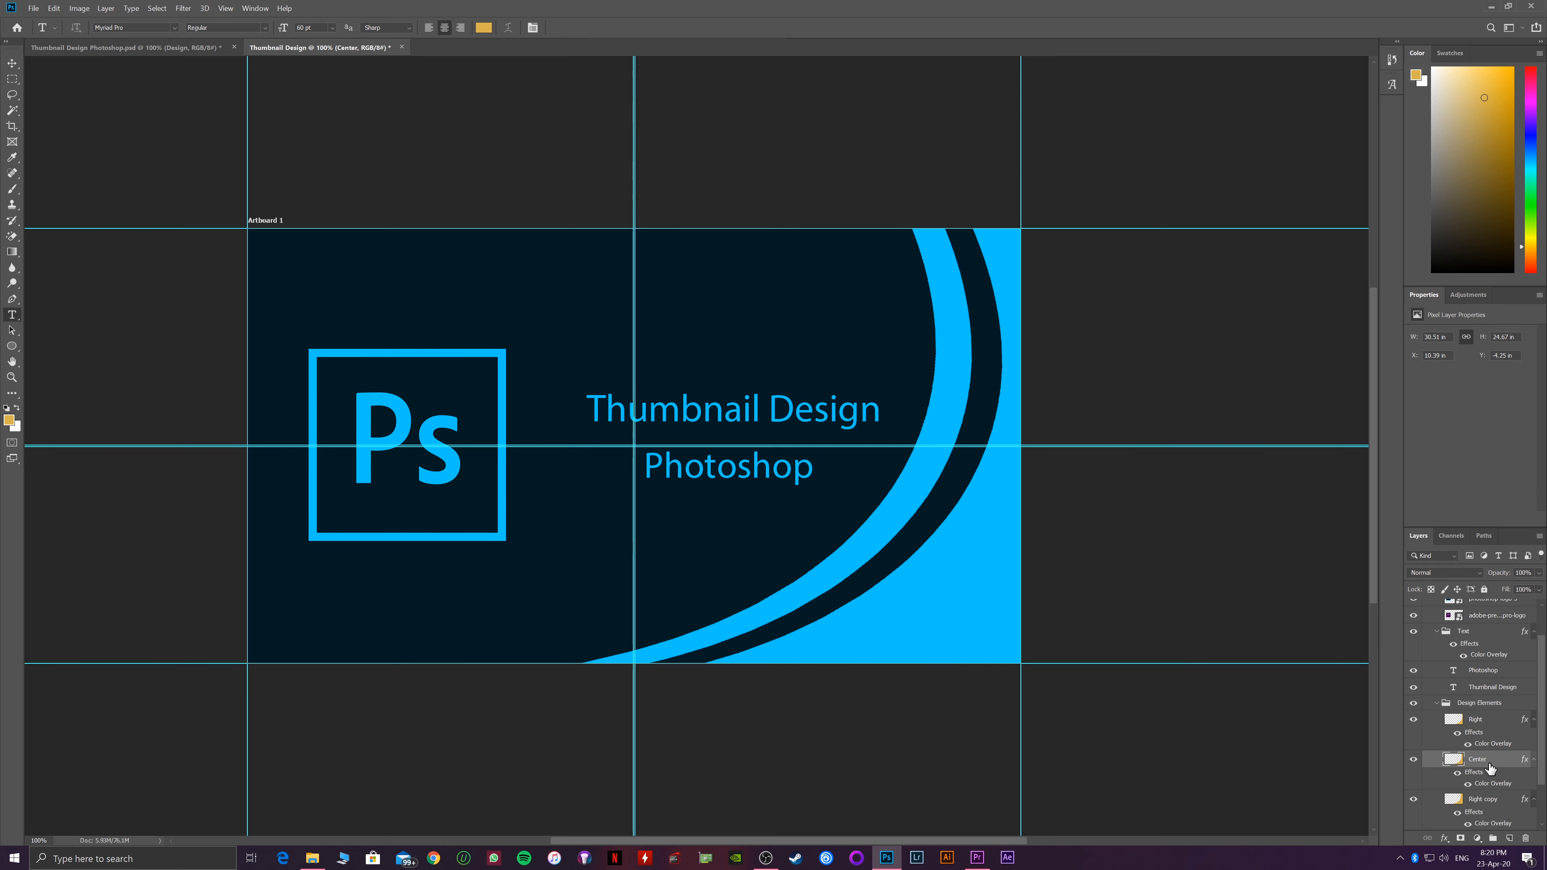
key(ctrl+t)
drag(1161, 670, 1165, 671)
key(Return)
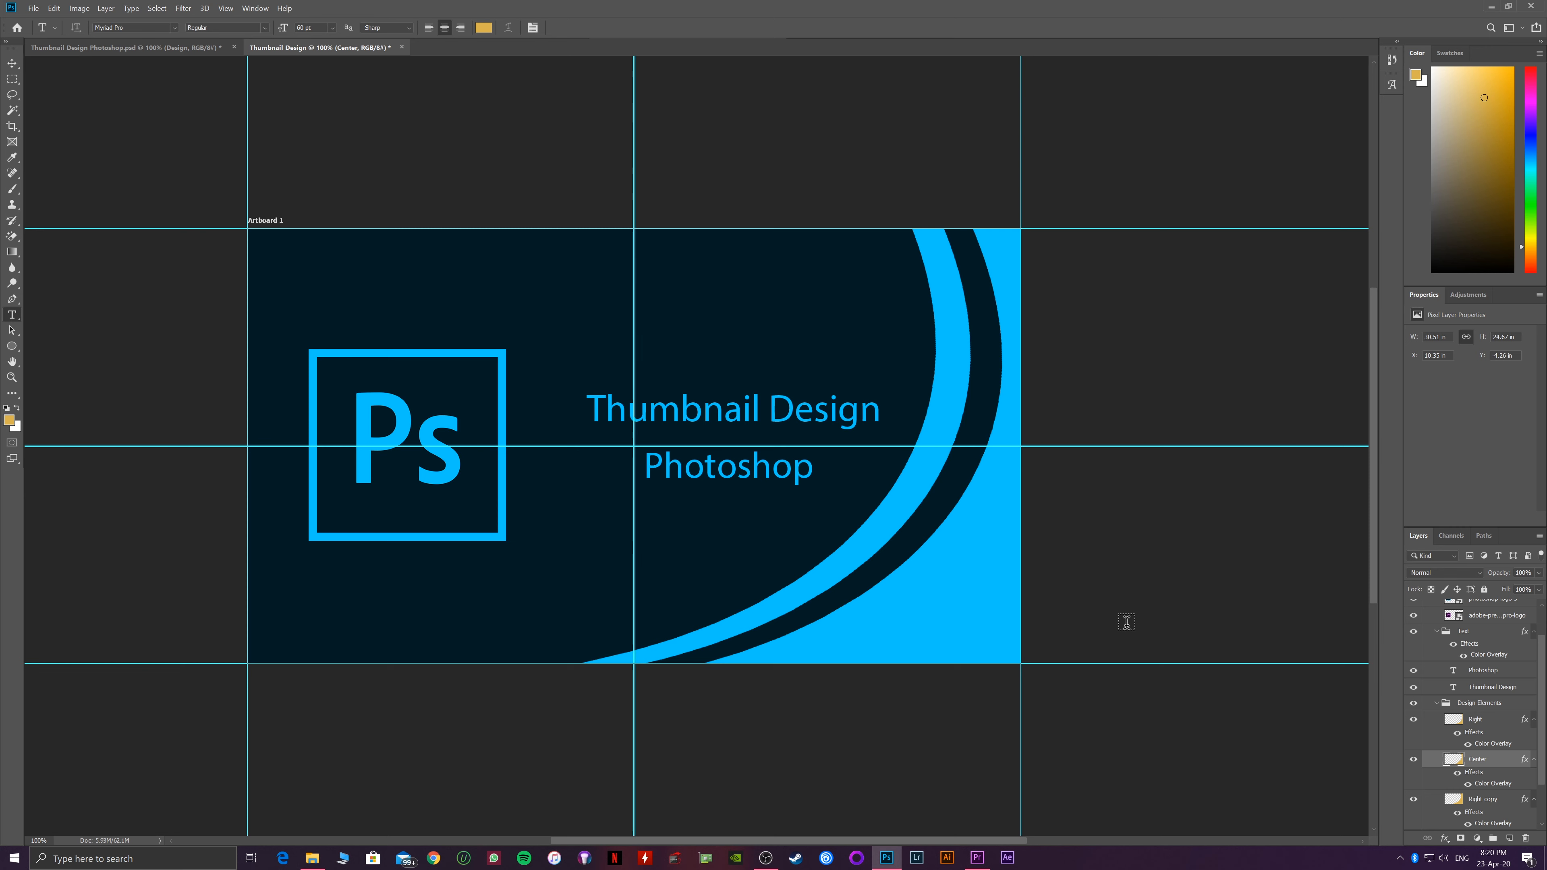
Using Thumbnail Design Photoshop.psd as a reference, enlarge the Text group to about 107% and move it slightly left and down
click(149, 51)
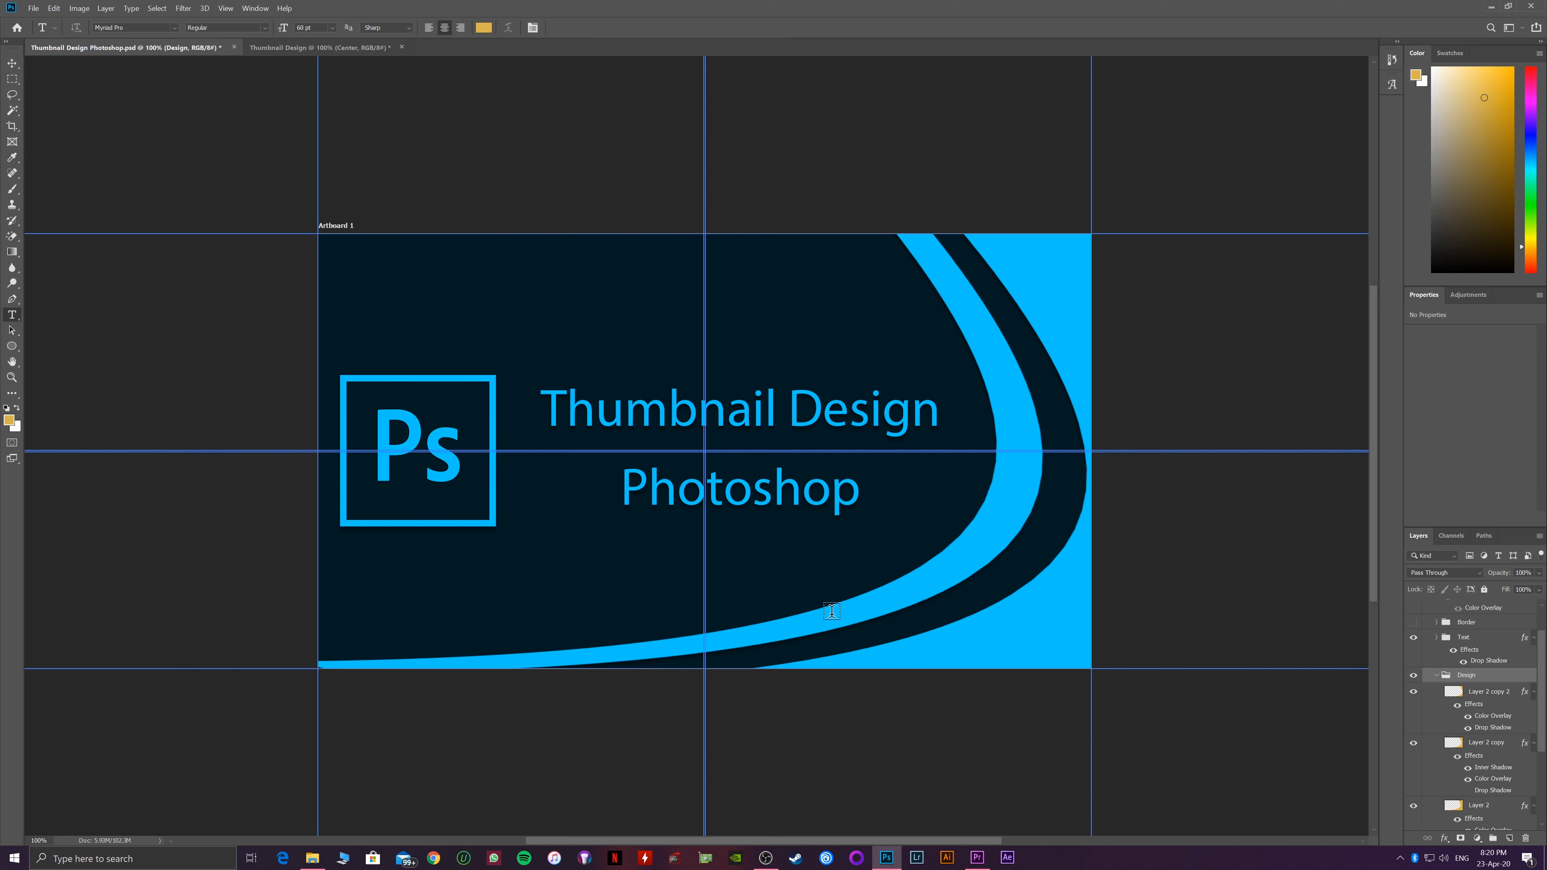
click(355, 53)
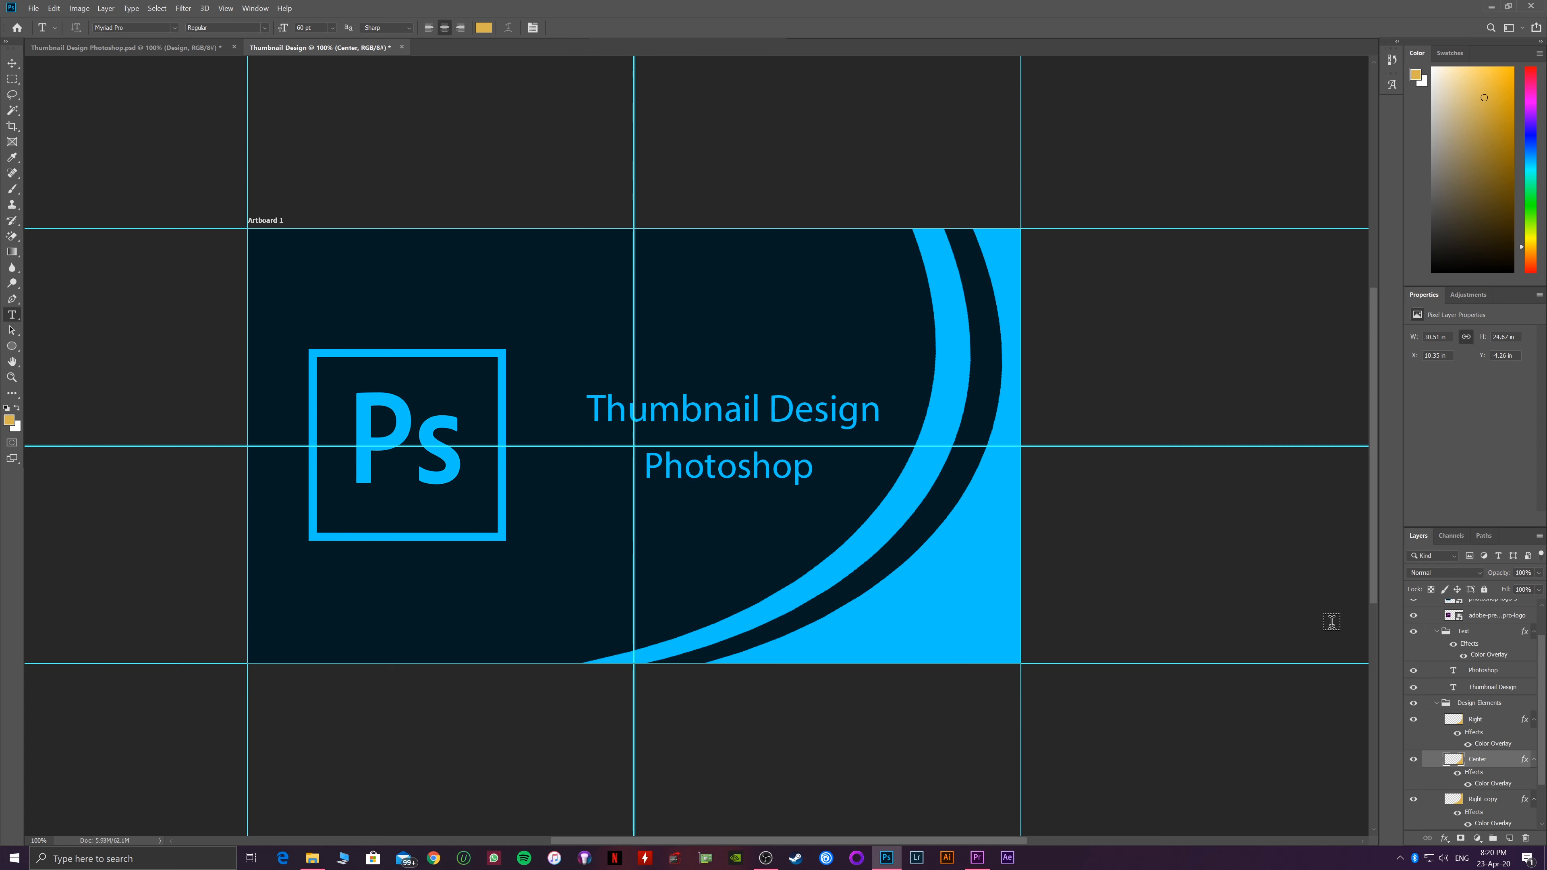
click(1492, 637)
key(ctrl+t)
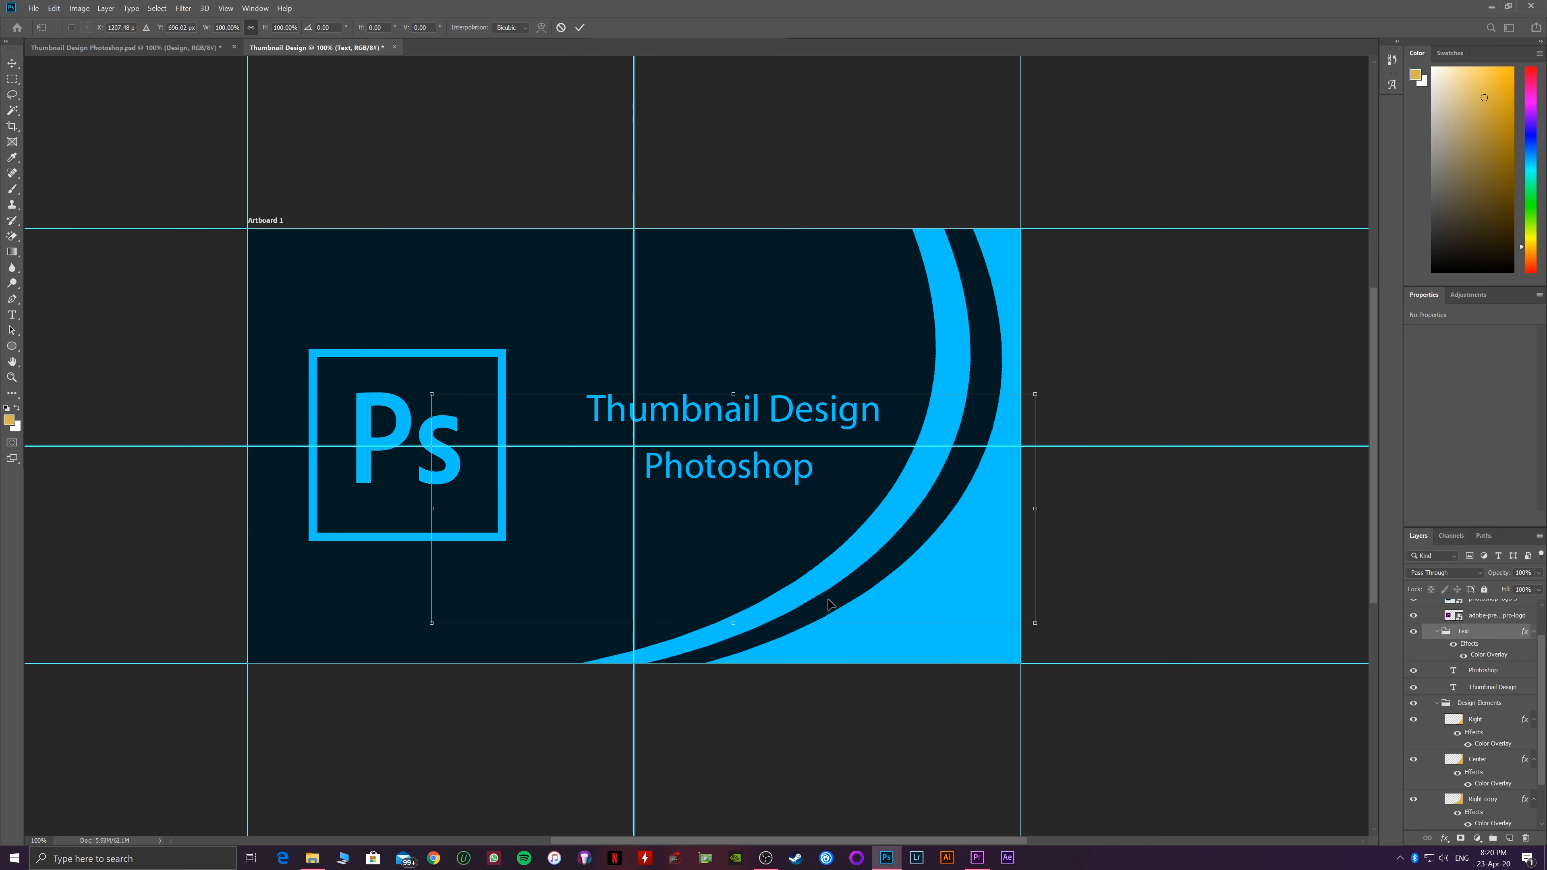
drag(431, 625, 388, 641)
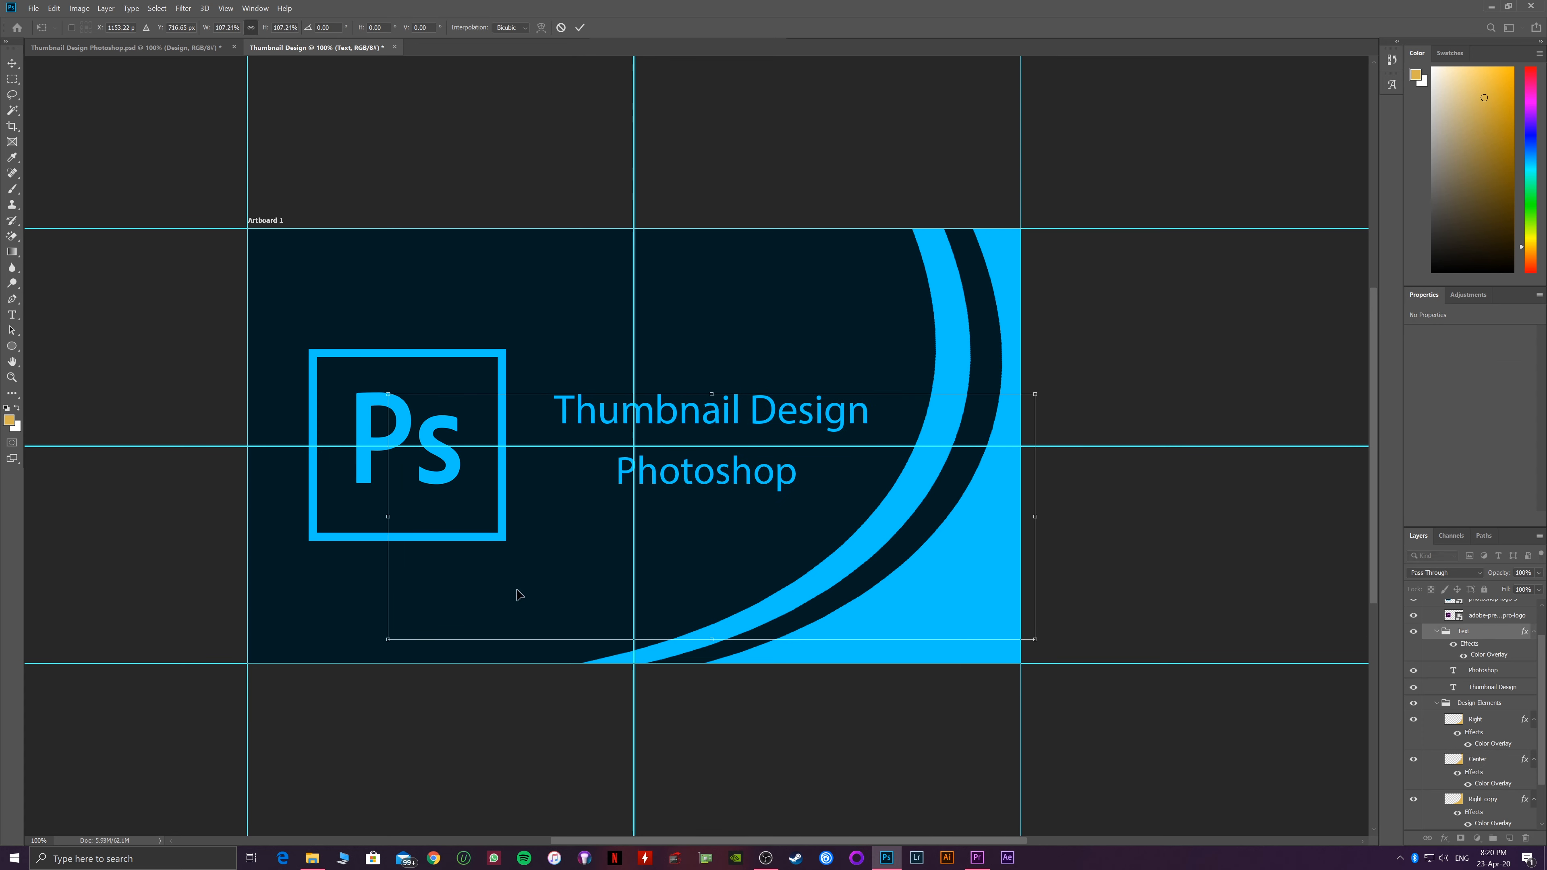
drag(515, 594, 496, 600)
key(Return)
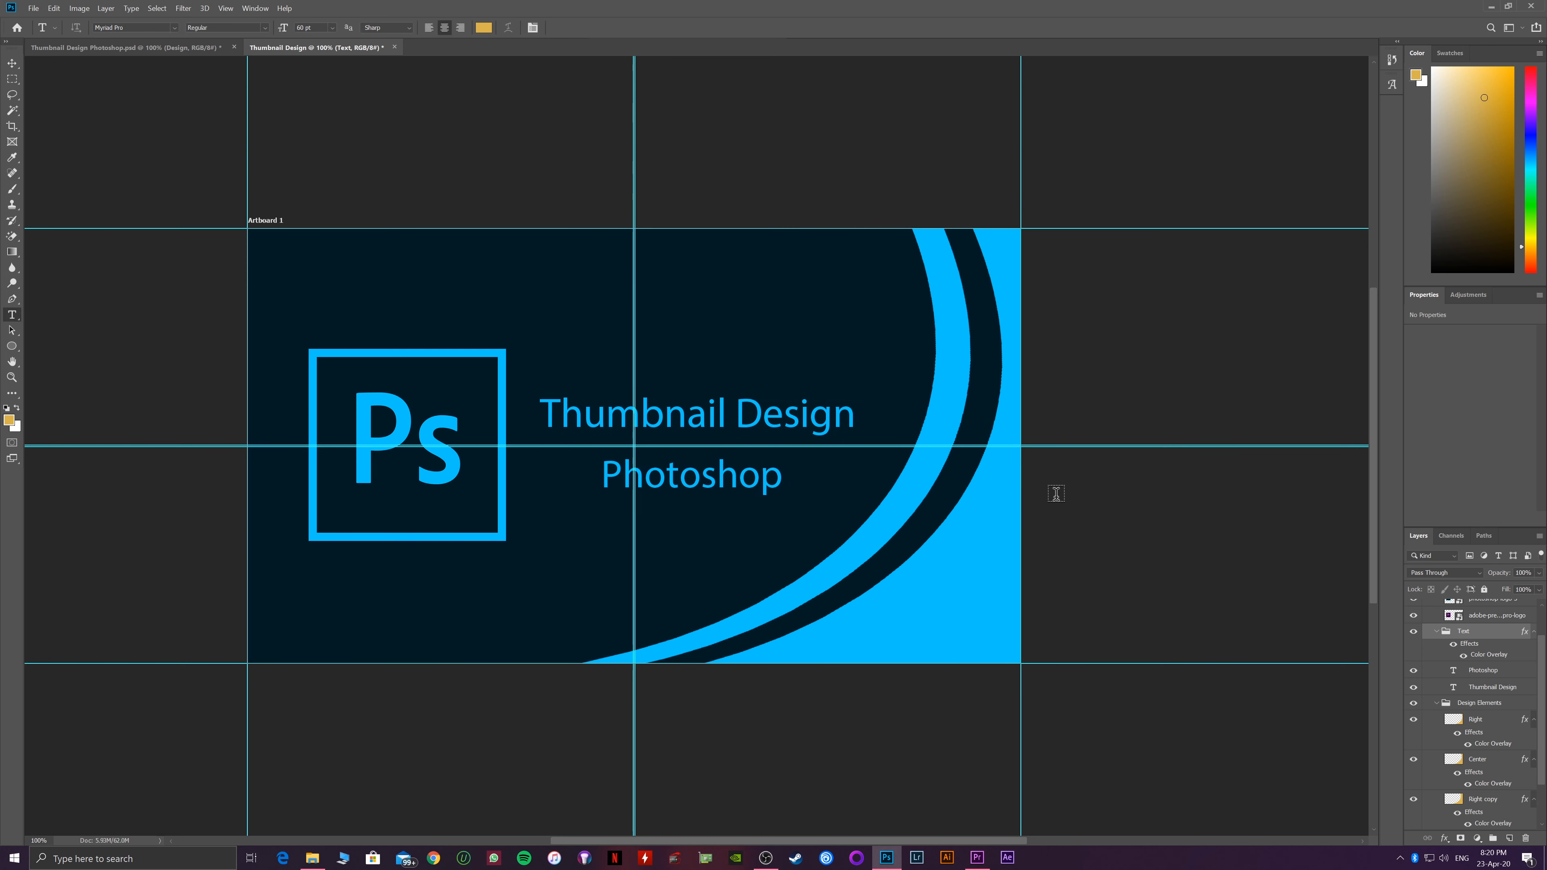
Rotate the Design Elements group about another 6° clockwise, scale it to about 108%, and adjust its position over the artboard's right side
key(v)
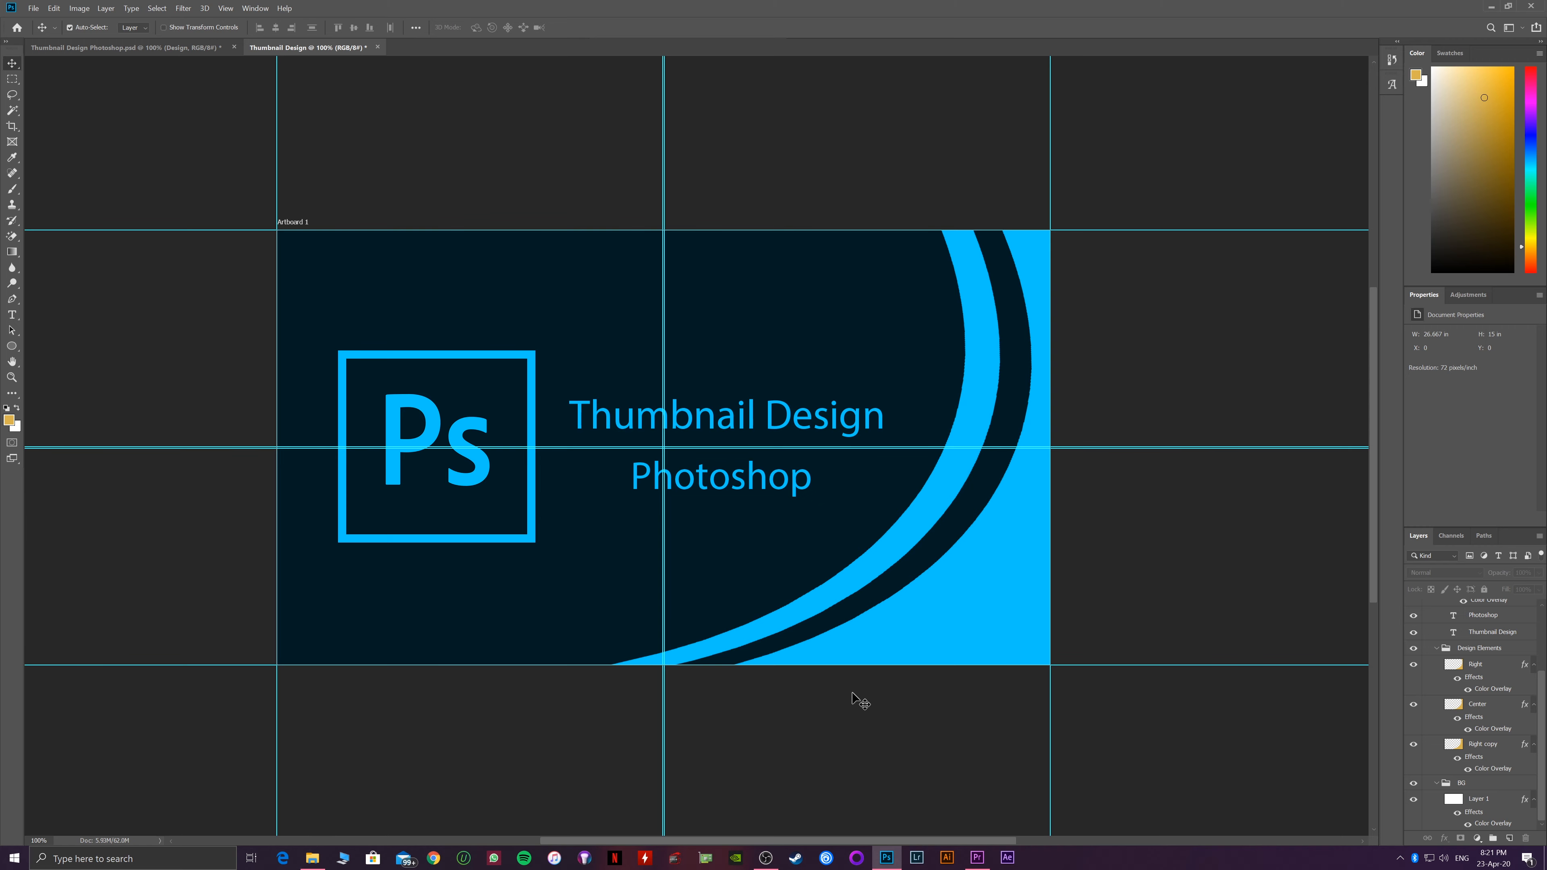
key(z)
click(788, 687)
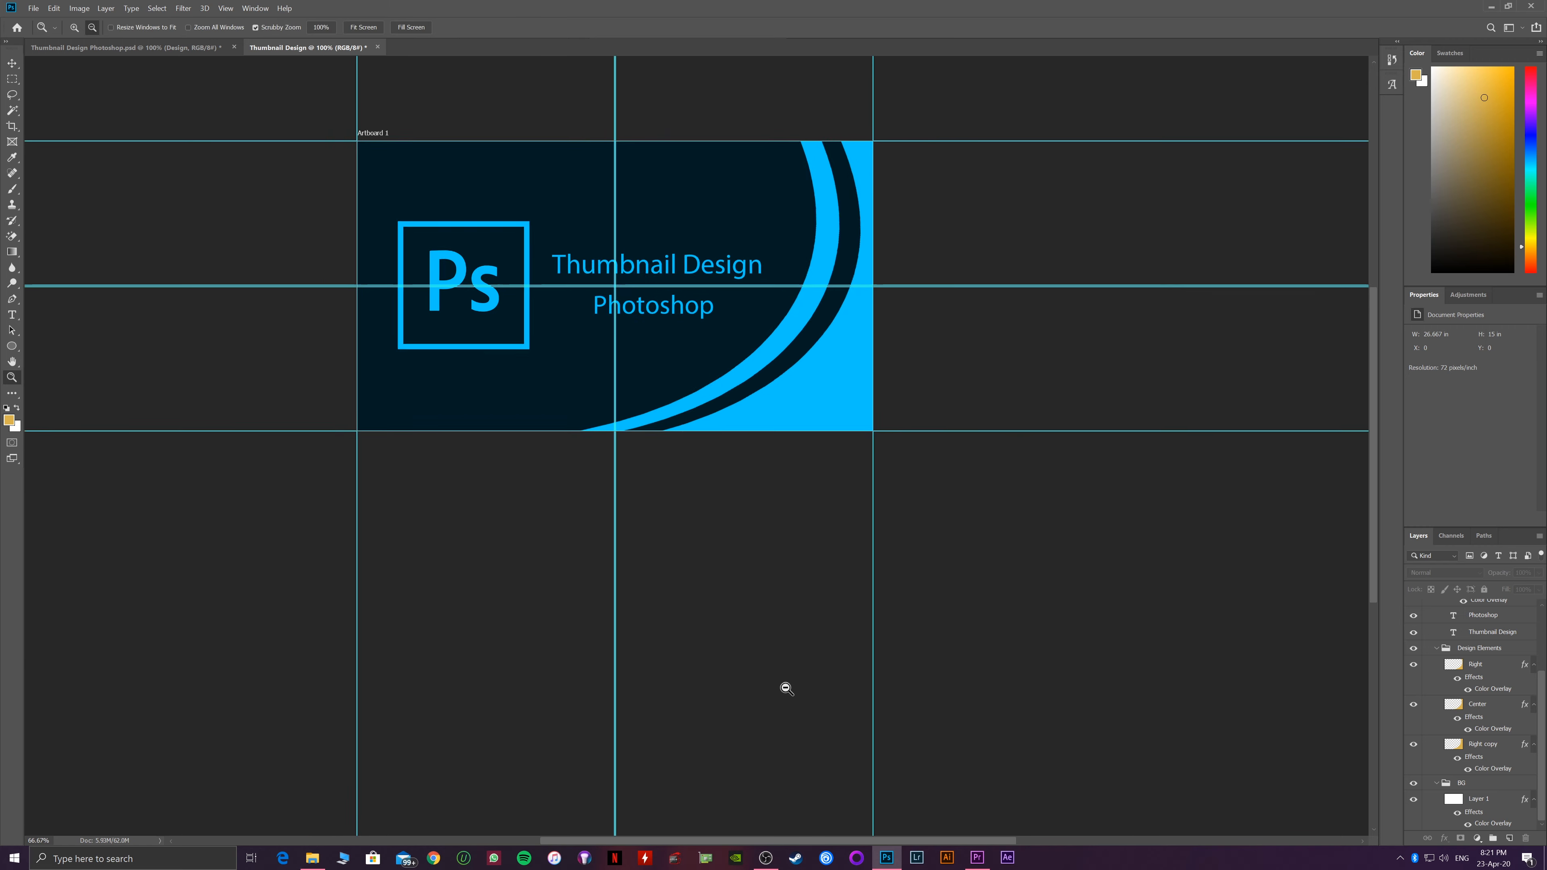
click(786, 688)
drag(594, 392, 639, 674)
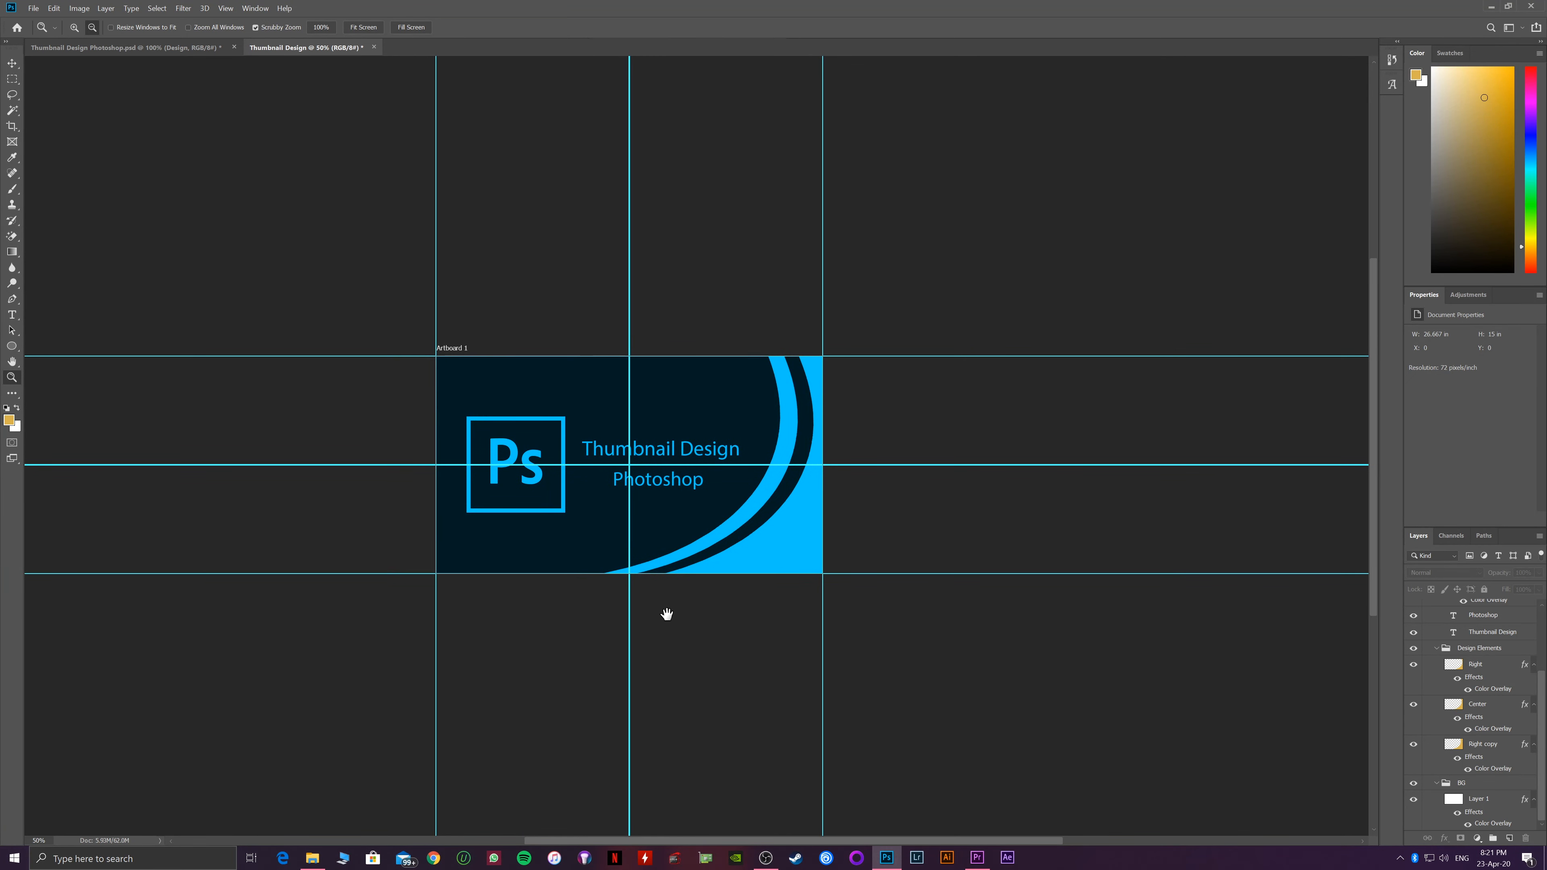
drag(666, 615, 709, 658)
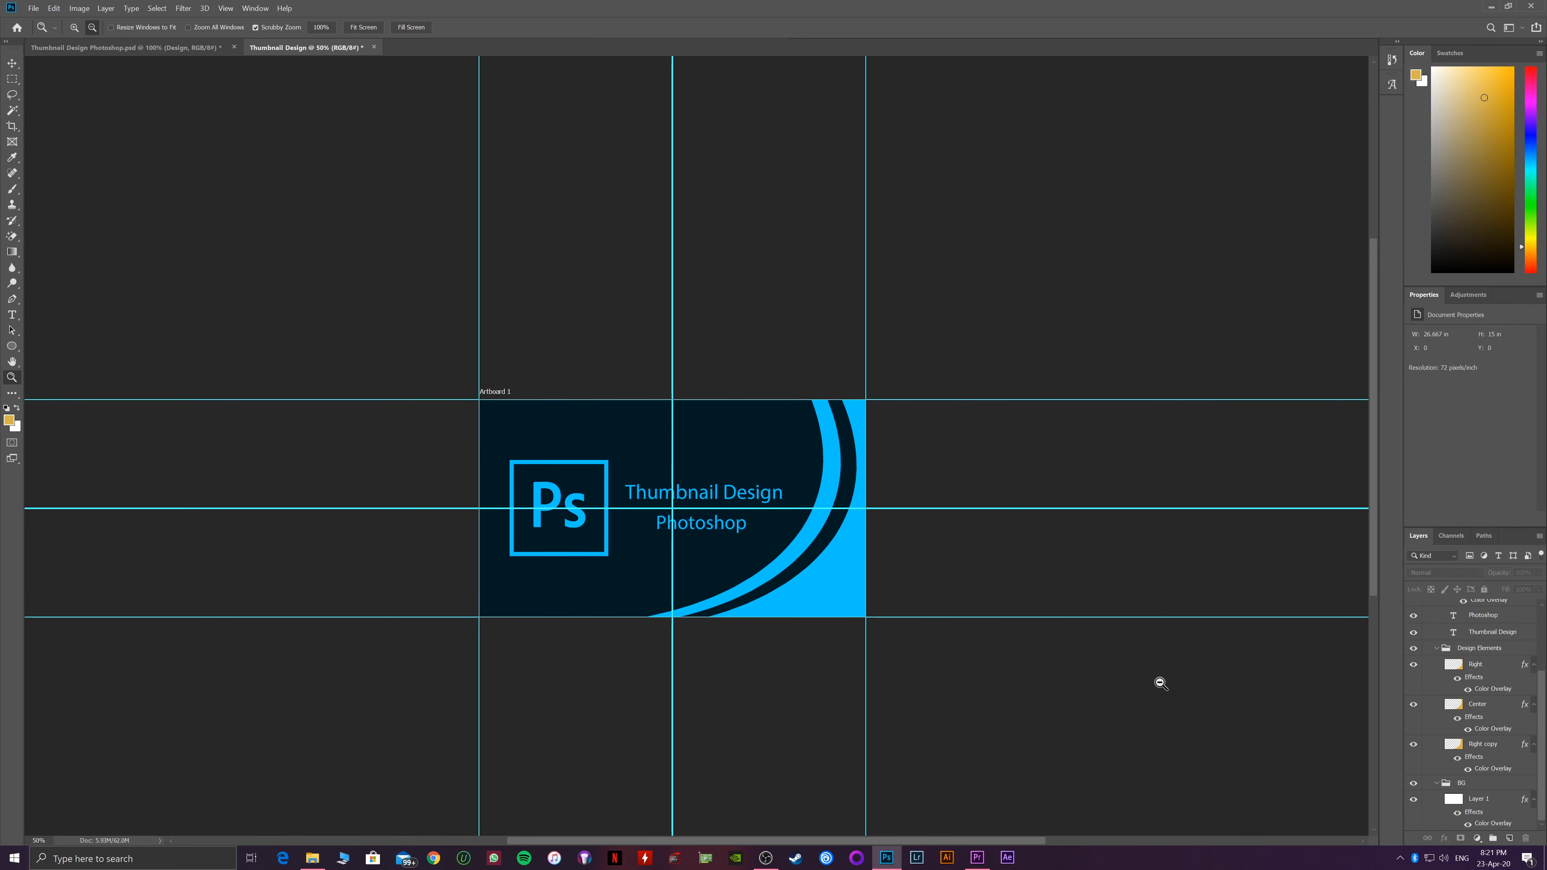
click(1474, 651)
key(ctrl+t)
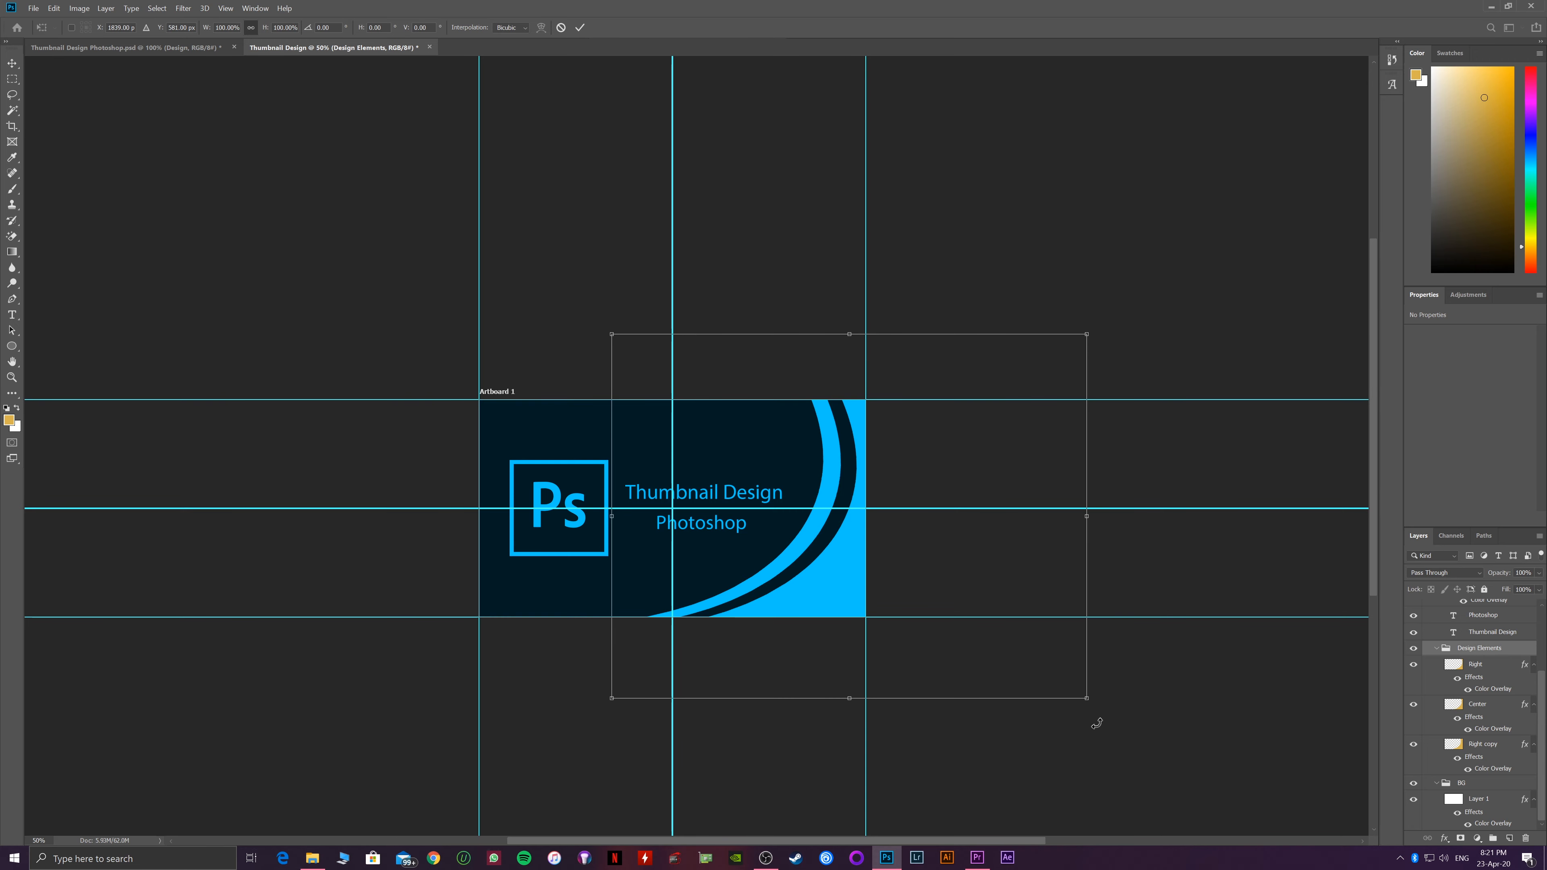
drag(1097, 725, 1080, 746)
drag(594, 672, 554, 698)
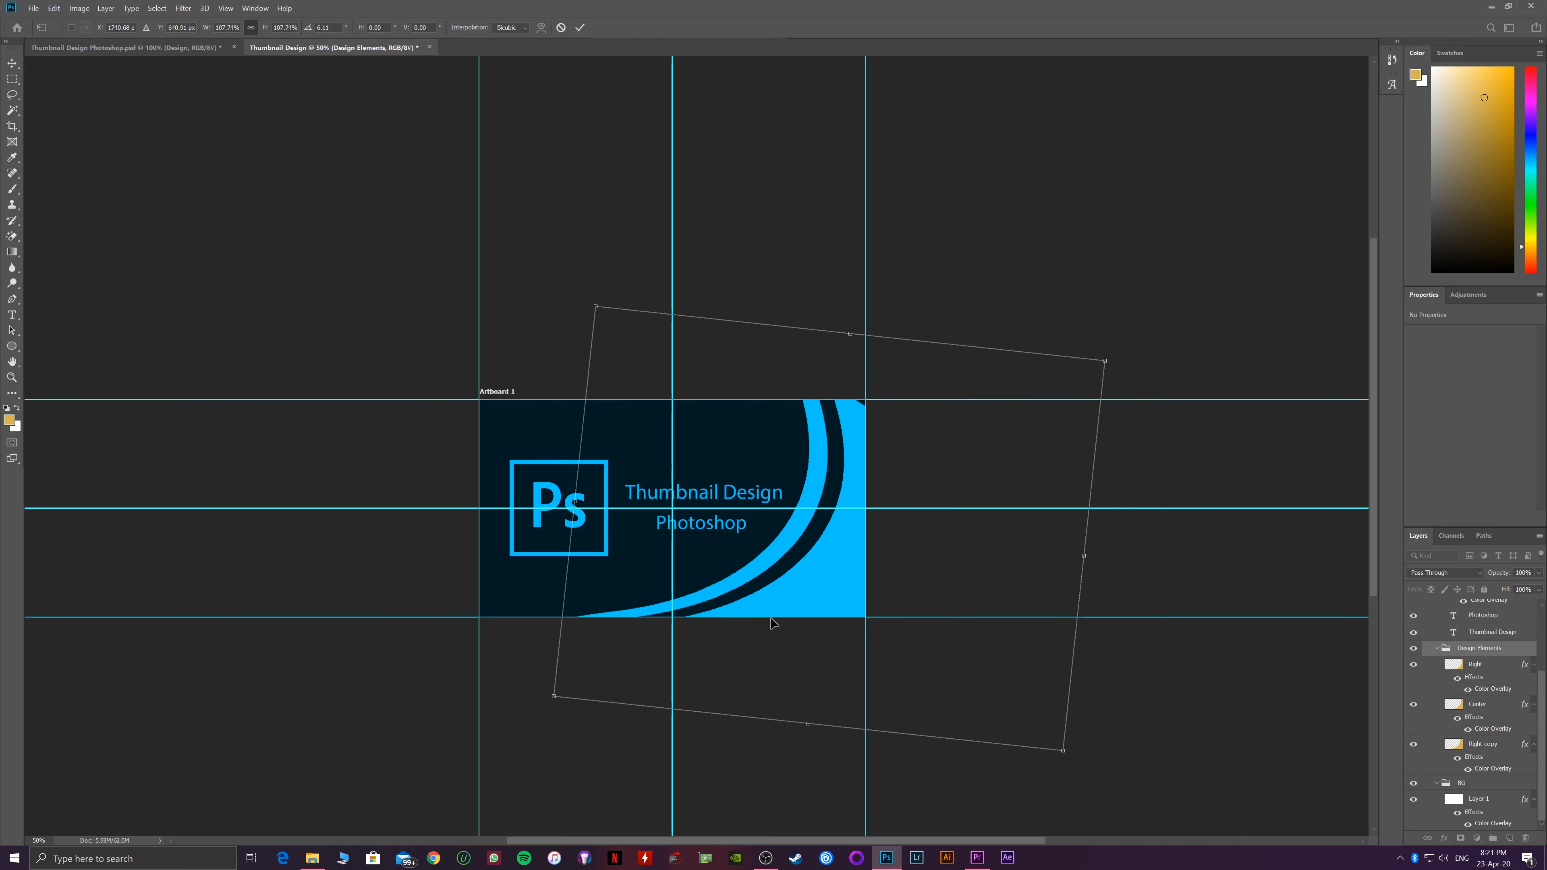
key(Return)
key(z)
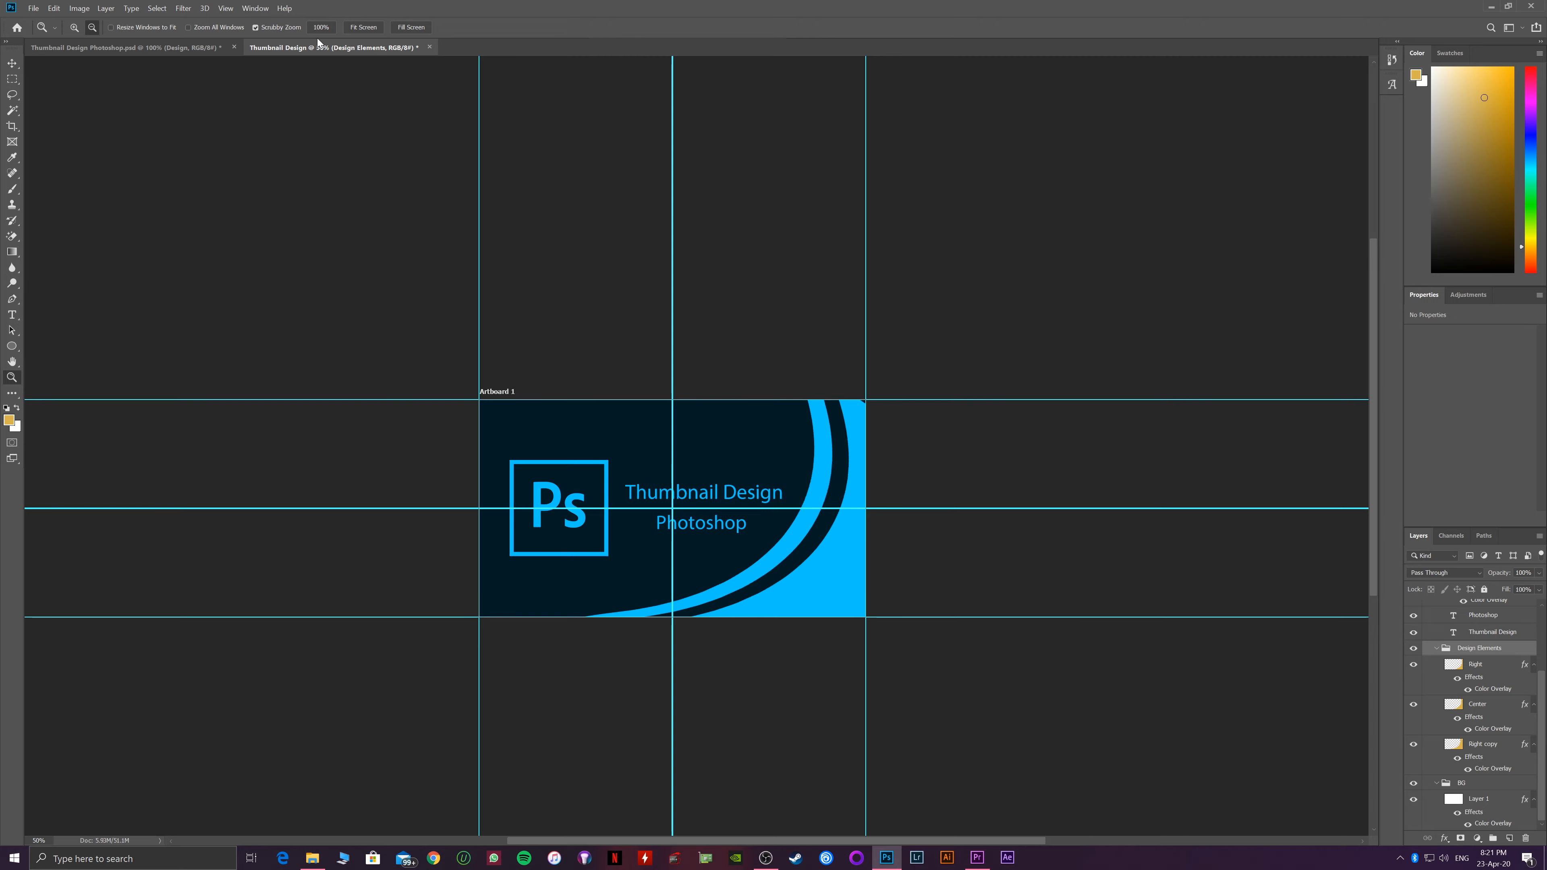
Scale the Logo group down slightly, keeping it vertically centred on the horizontal guide
click(329, 27)
drag(519, 245, 575, 104)
click(705, 107)
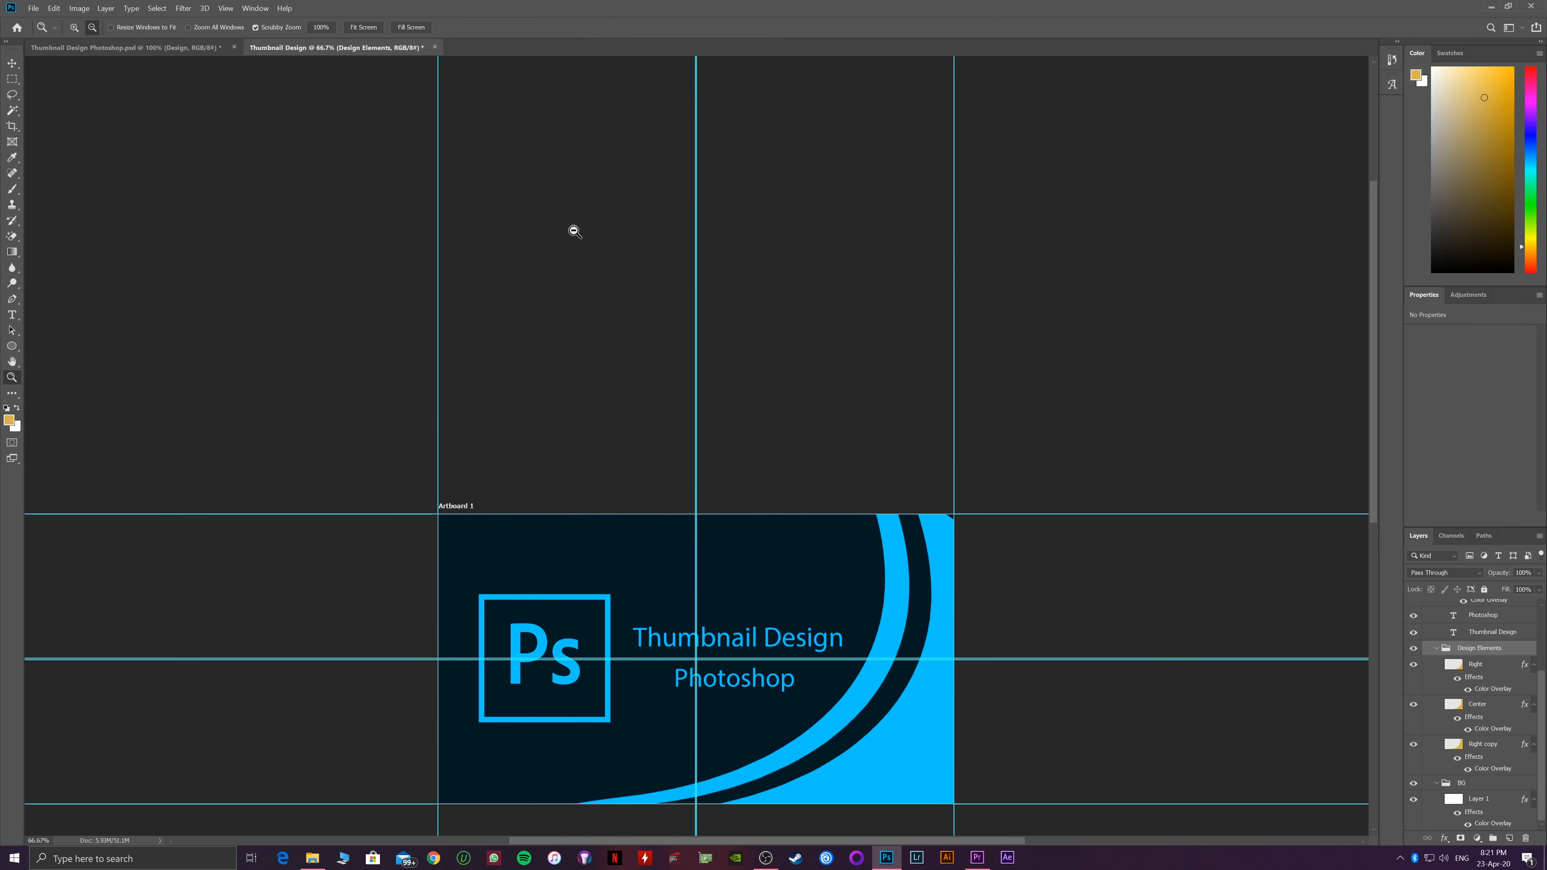
click(351, 32)
drag(539, 215, 490, 131)
scroll(1419, 677, up, 3)
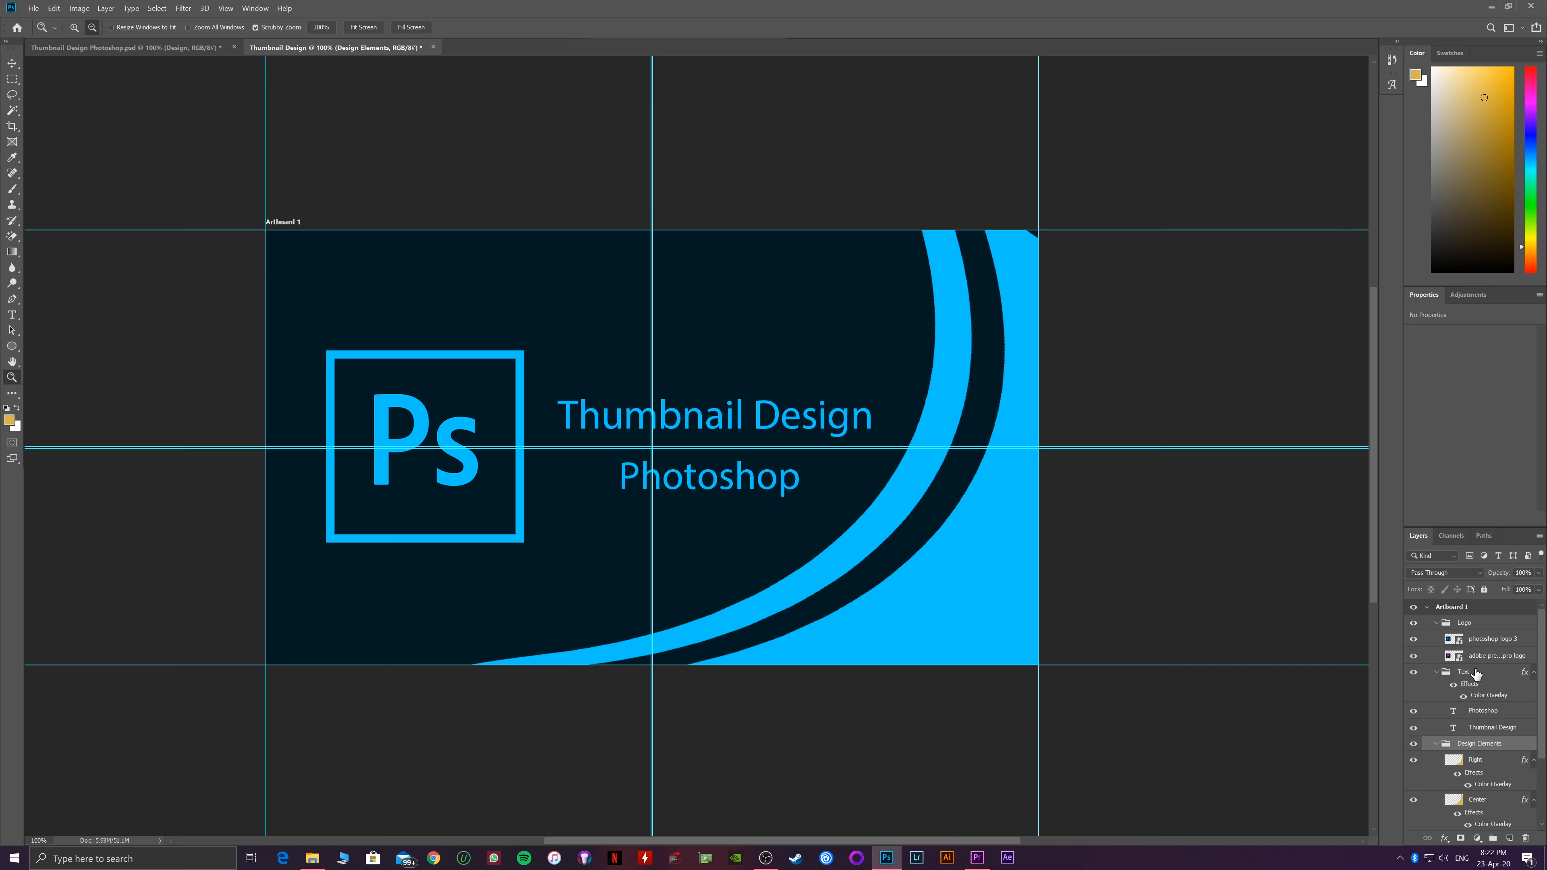
click(1475, 622)
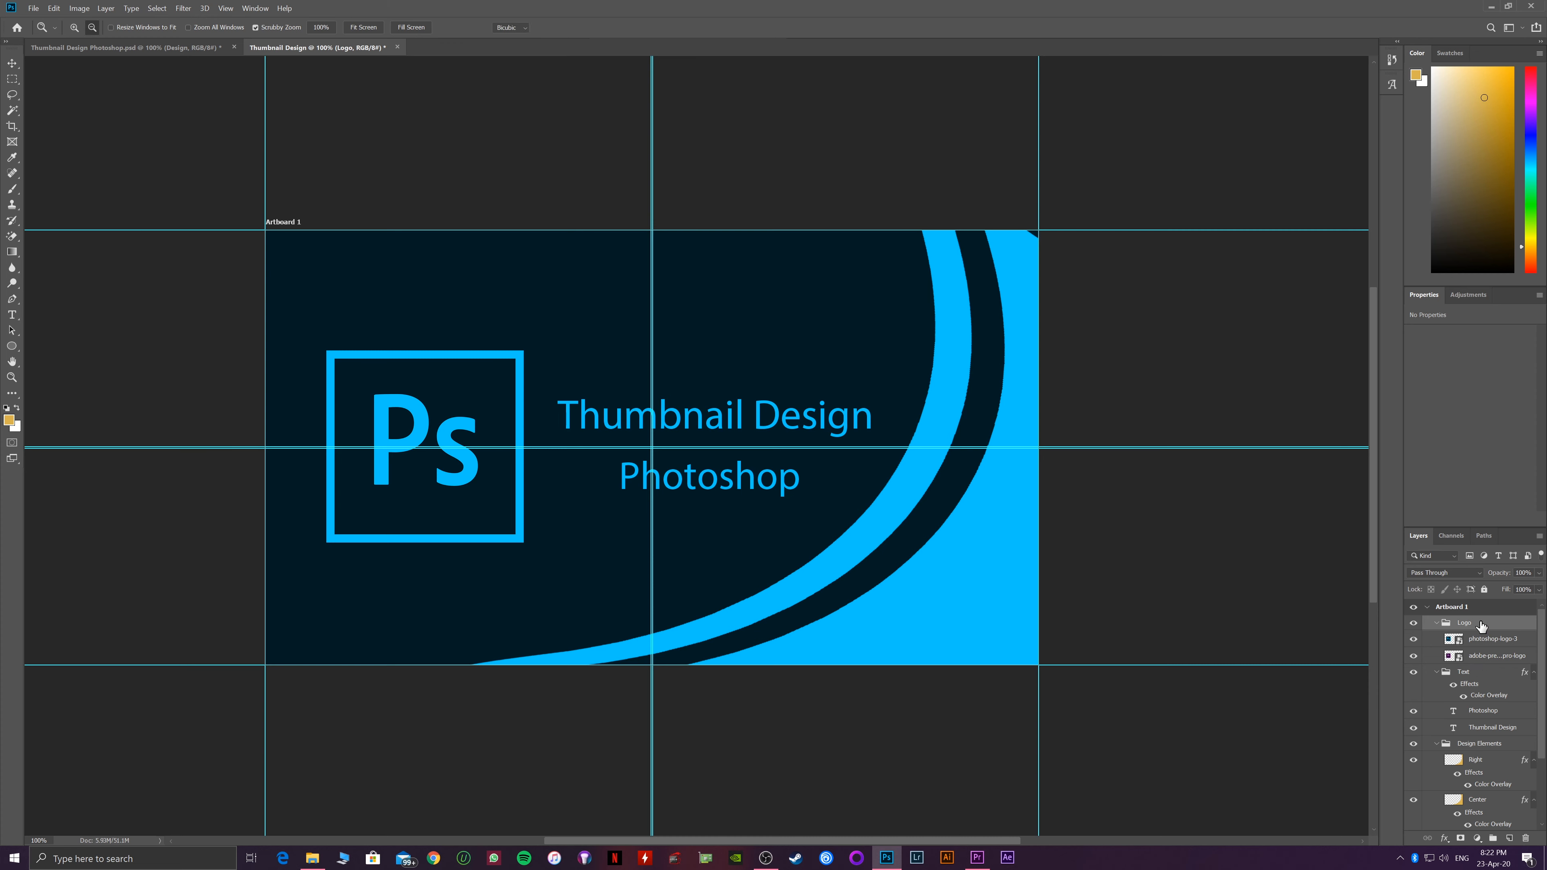
key(ctrl+t)
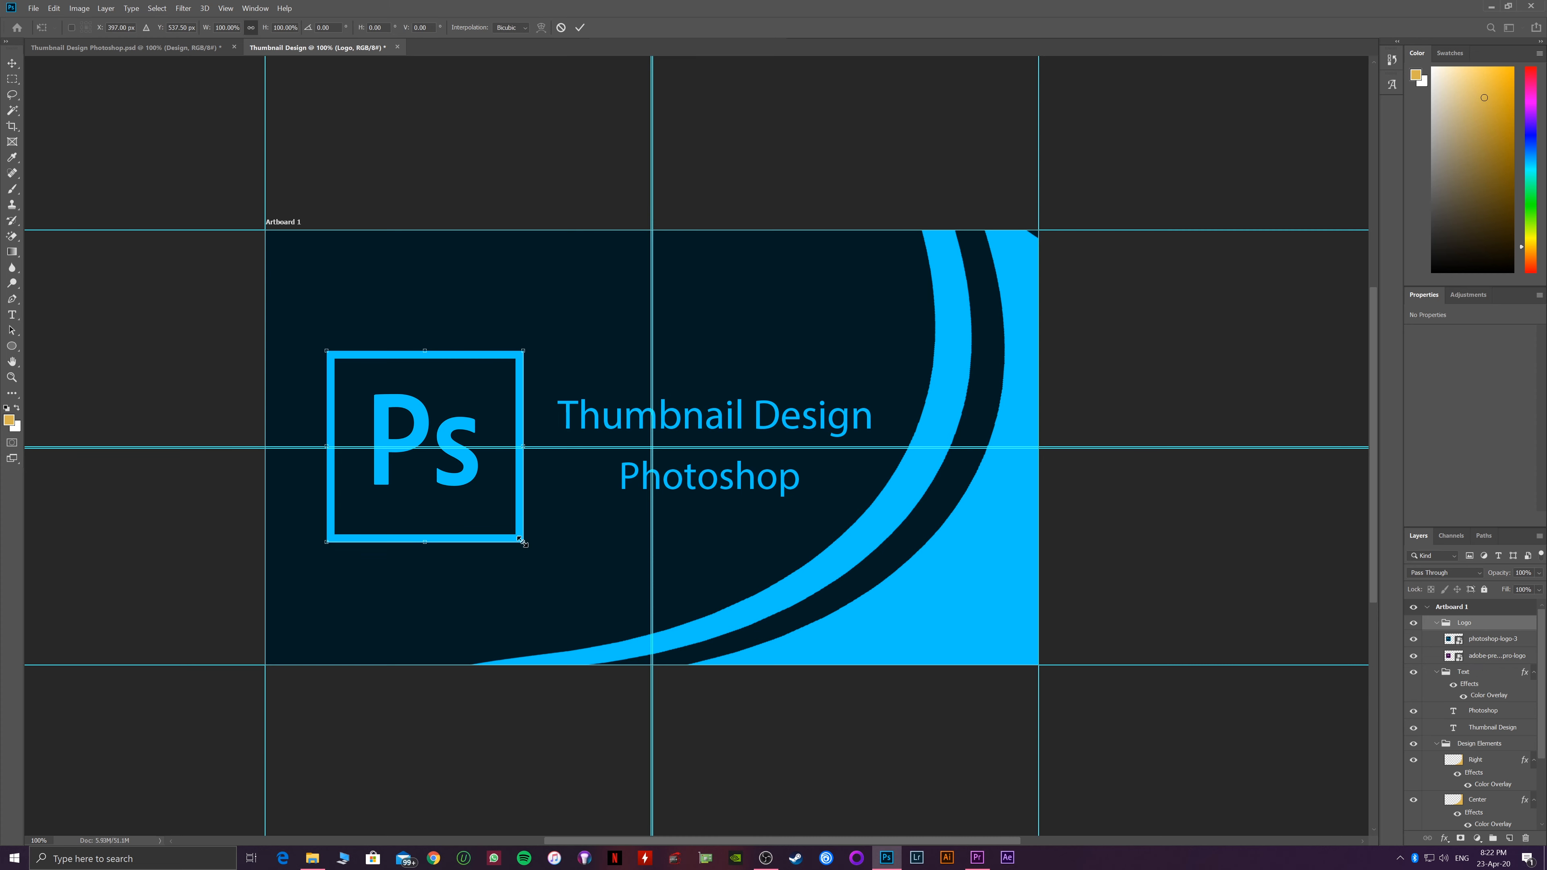
drag(523, 541, 473, 499)
key(Return)
key(z)
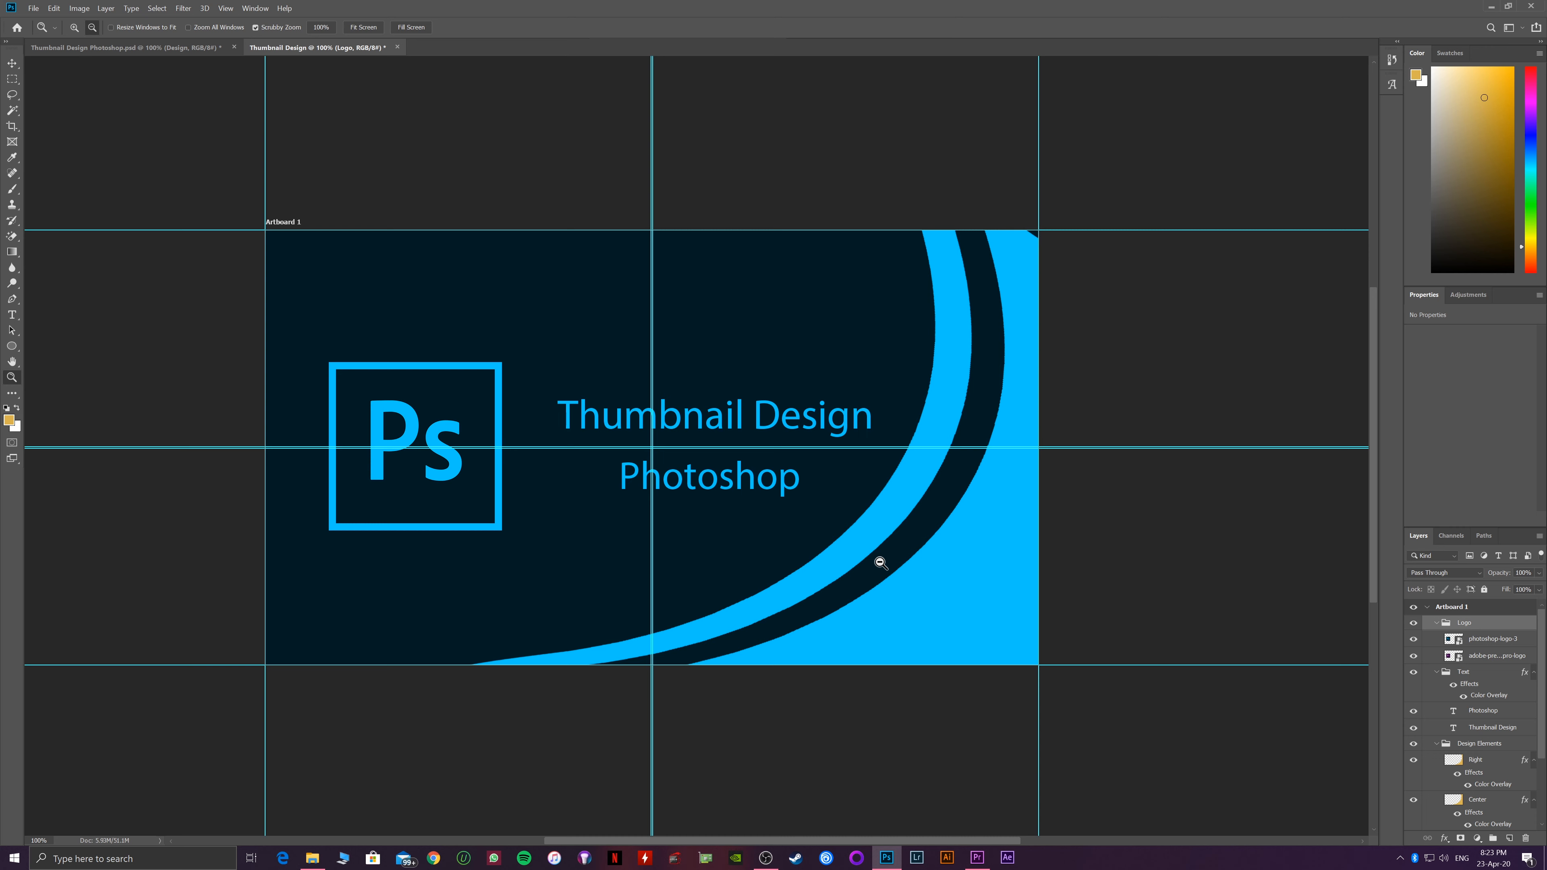
Hide the Photoshop logo layer in the Logo group to swap to the Premiere Pro logo beneath it
click(1414, 640)
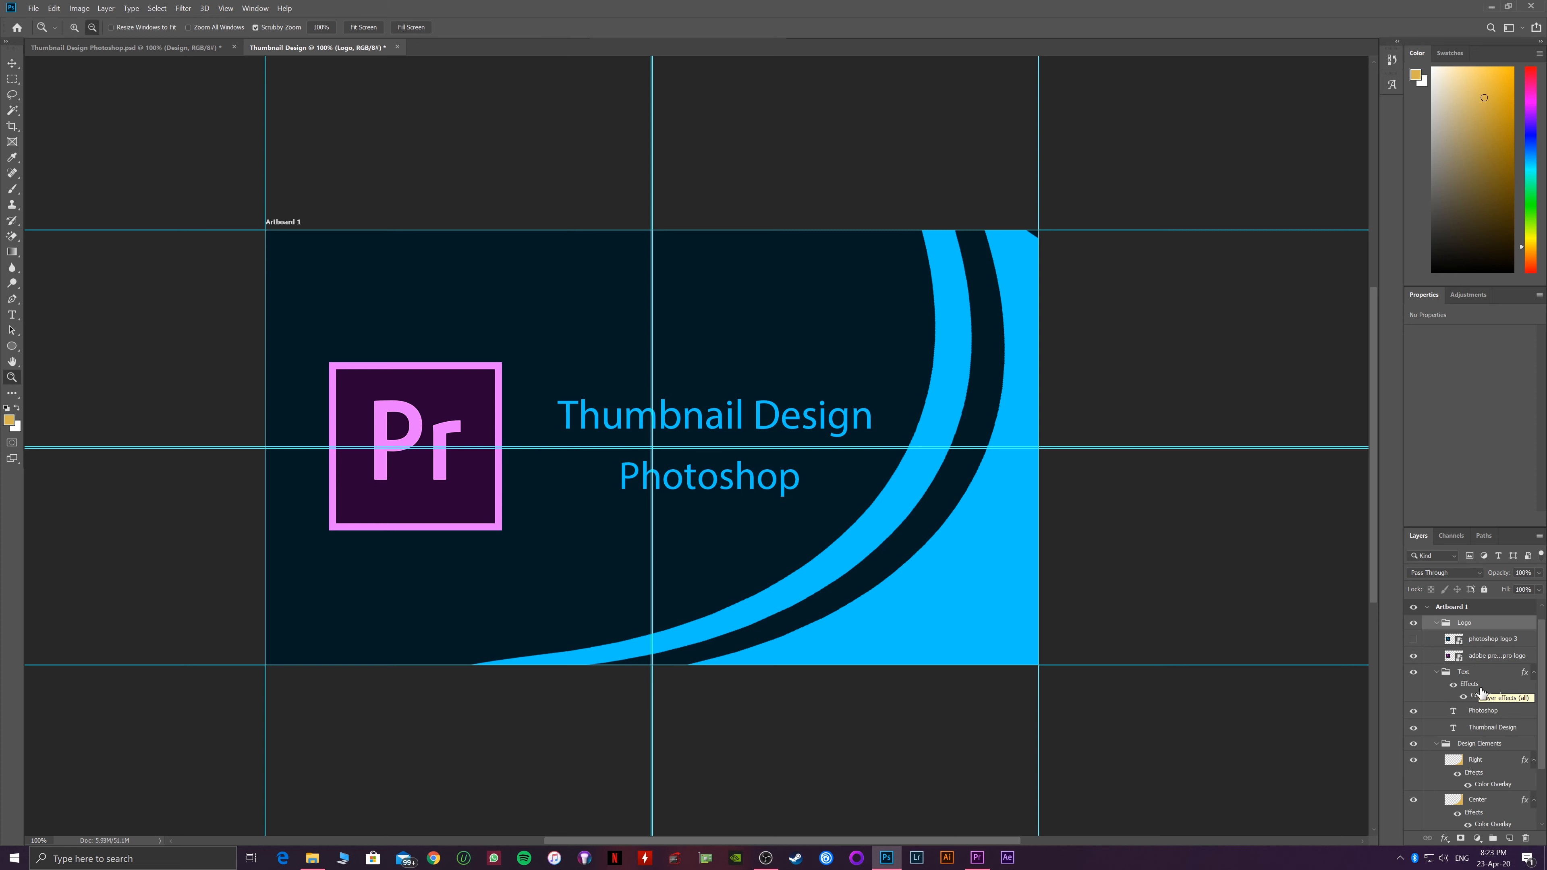
scroll(1474, 719, down, 2)
scroll(1473, 750, up, 2)
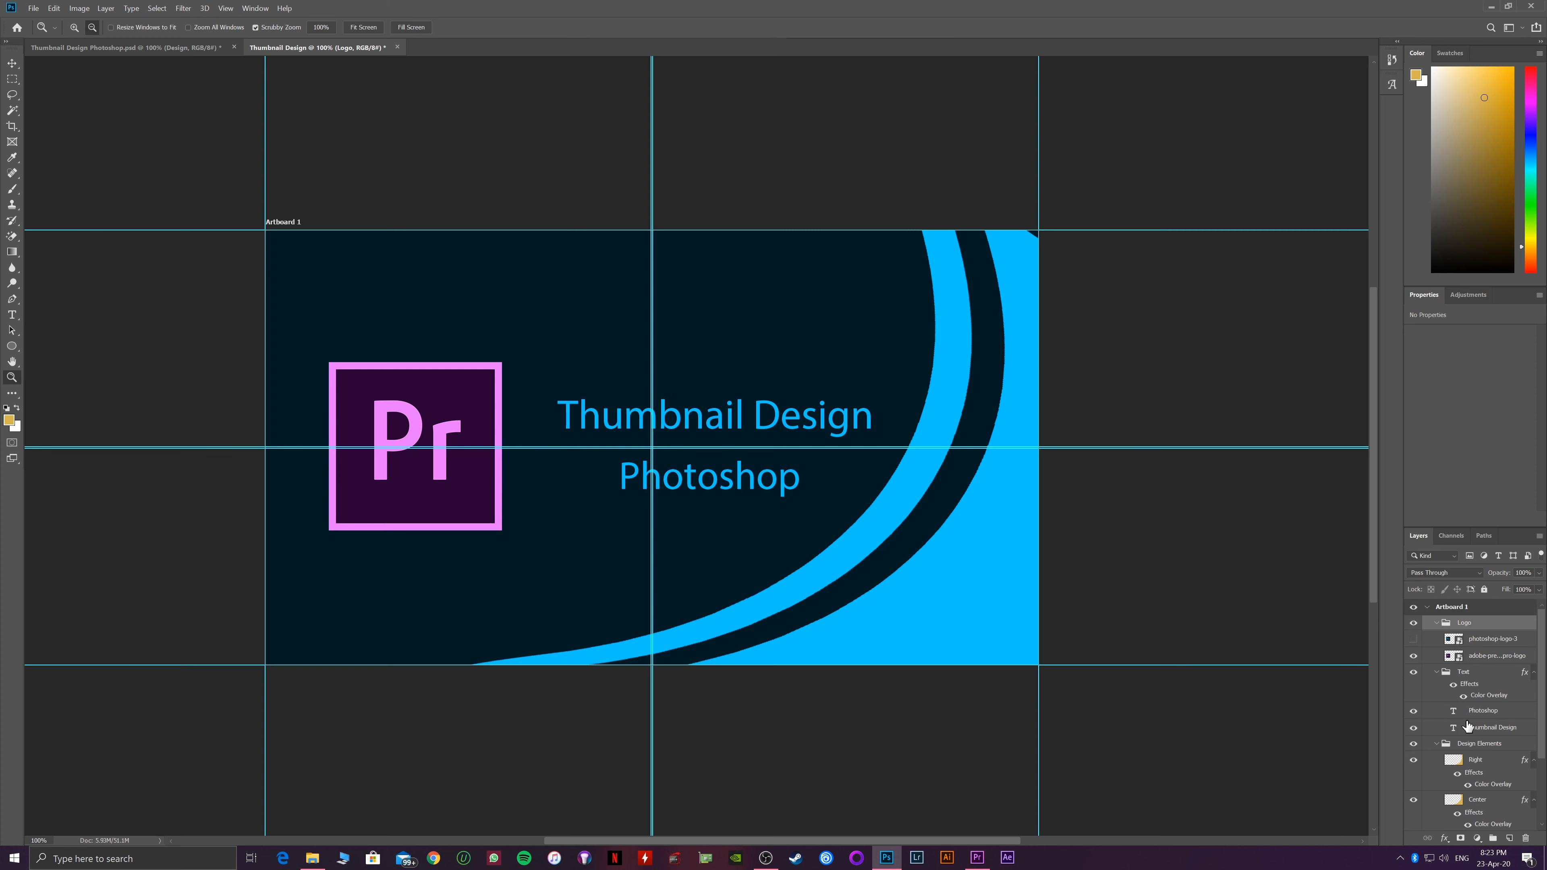